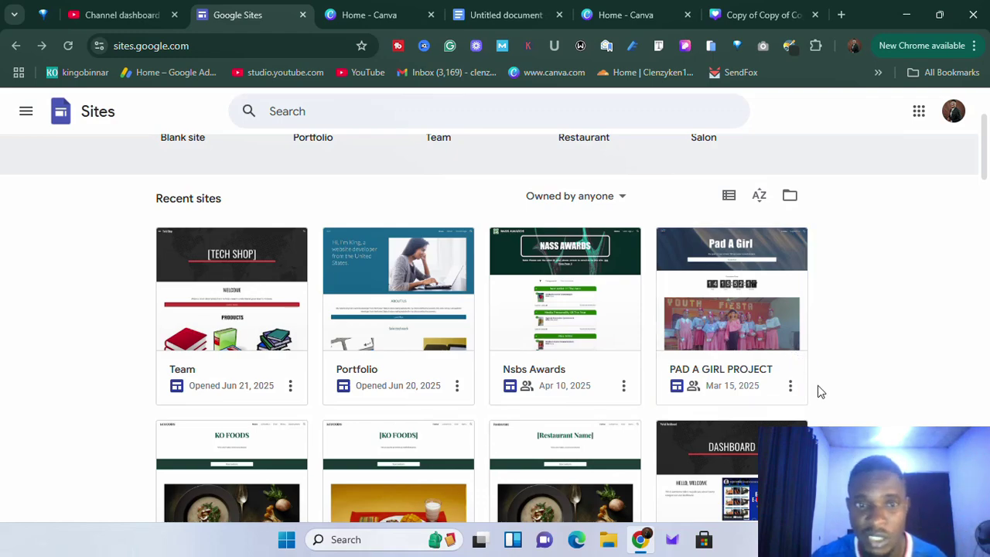
Look through the recent sites on the Google Sites home page, from the newest down to the oldest.
scroll(820, 385, "down", 3)
scroll(828, 398, "up", 3)
scroll(830, 407, "down", 10)
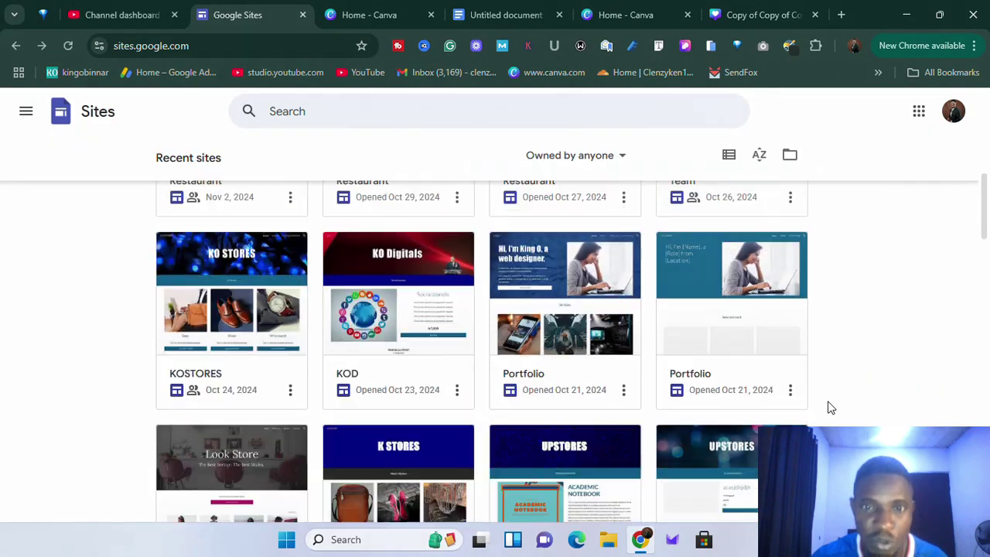
scroll(825, 410, "down", 5)
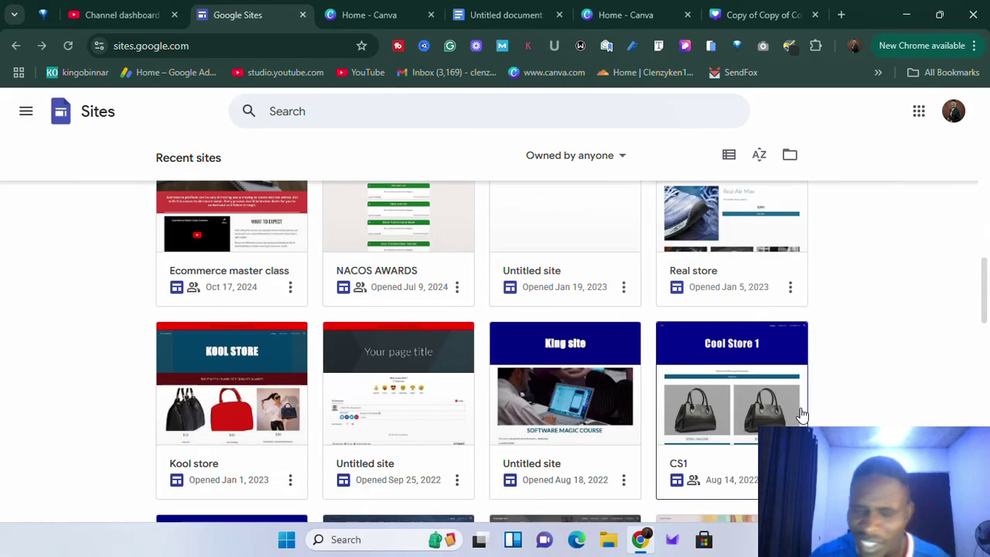
scroll(804, 415, "down", 4)
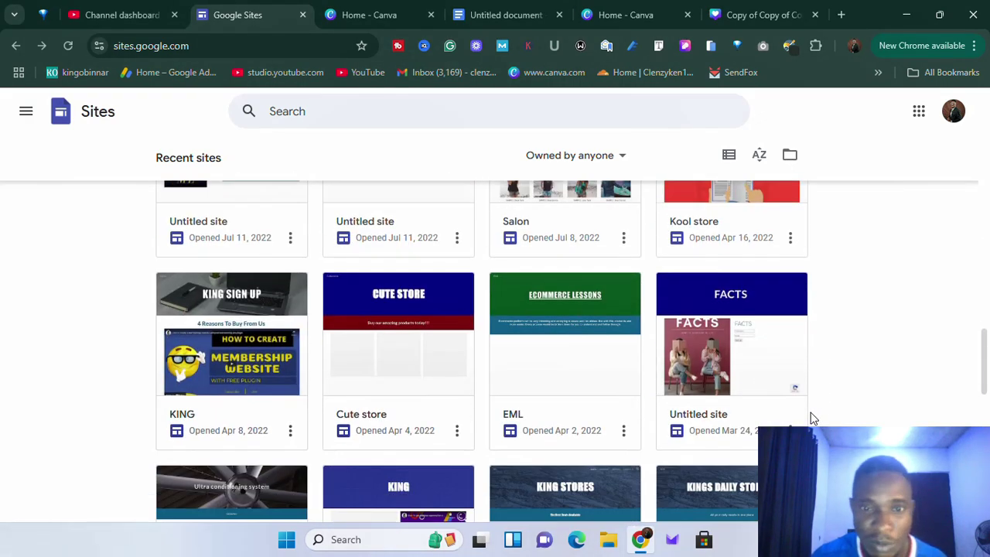
scroll(812, 416, "down", 3)
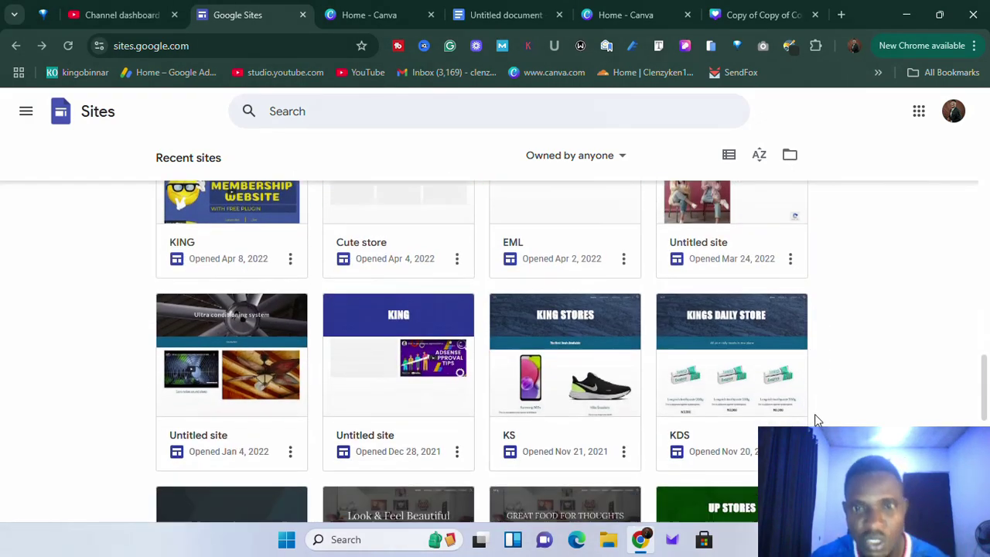
scroll(832, 397, "down", 5)
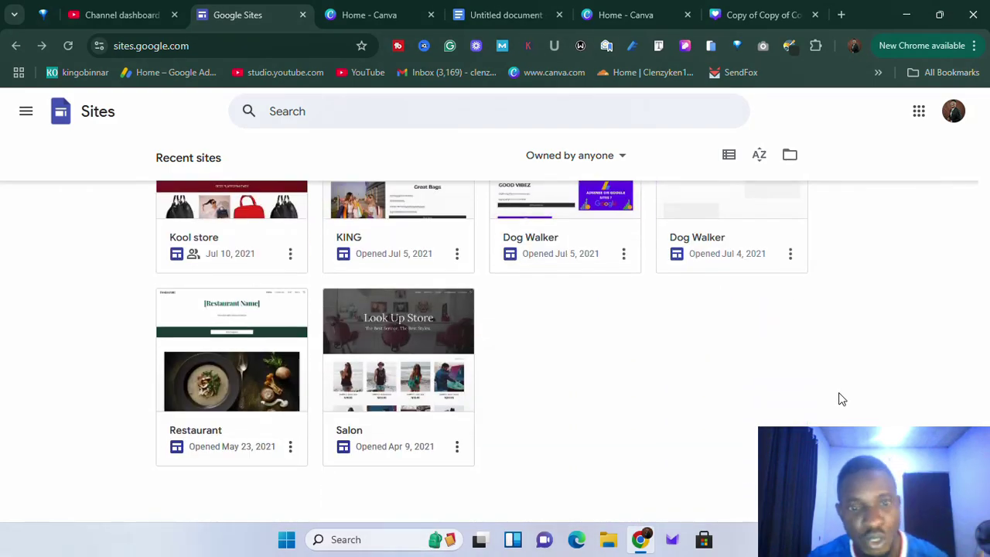
scroll(841, 397, "up", 10)
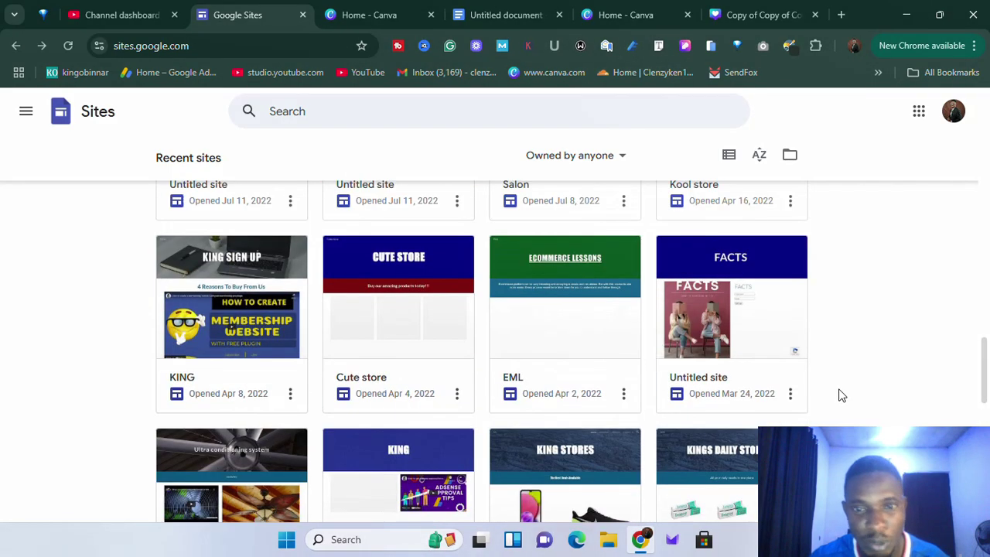
scroll(841, 395, "up", 10)
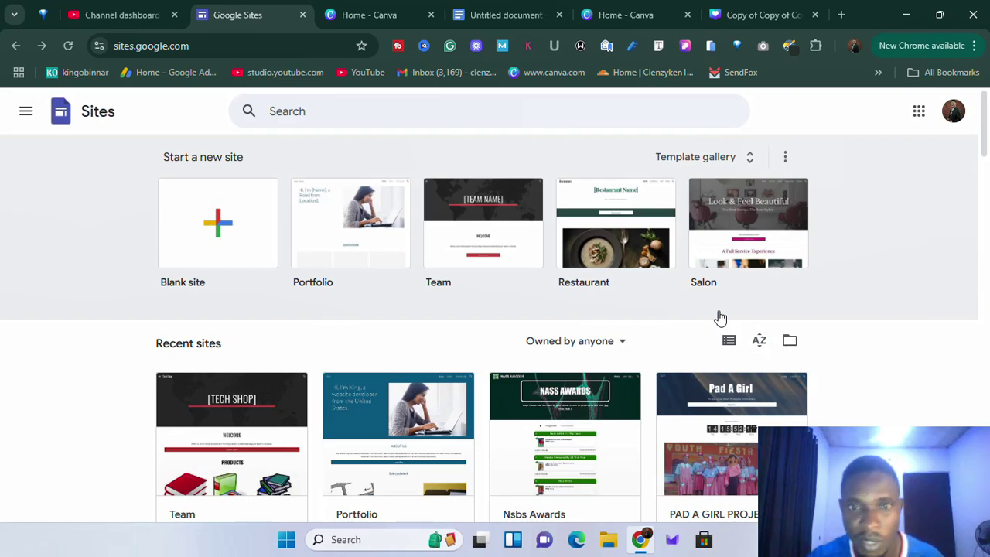
scroll(579, 336, "down", 3)
scroll(590, 341, "up", 3)
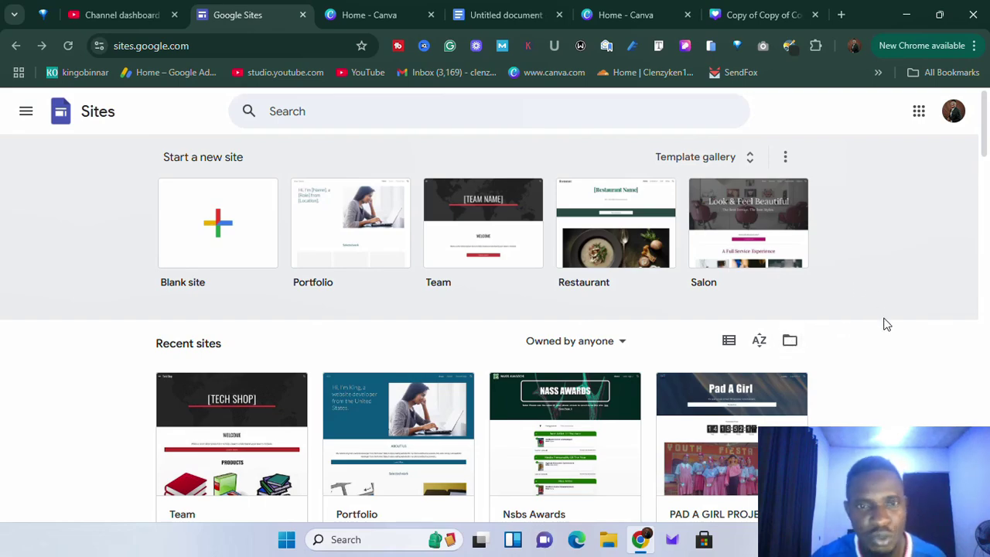
scroll(867, 324, "down", 10)
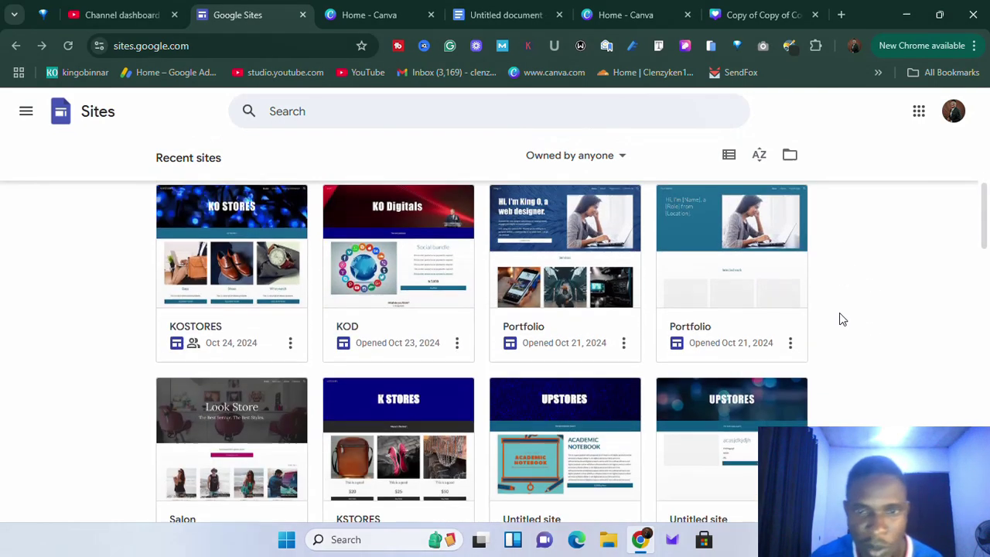
scroll(831, 317, "down", 10)
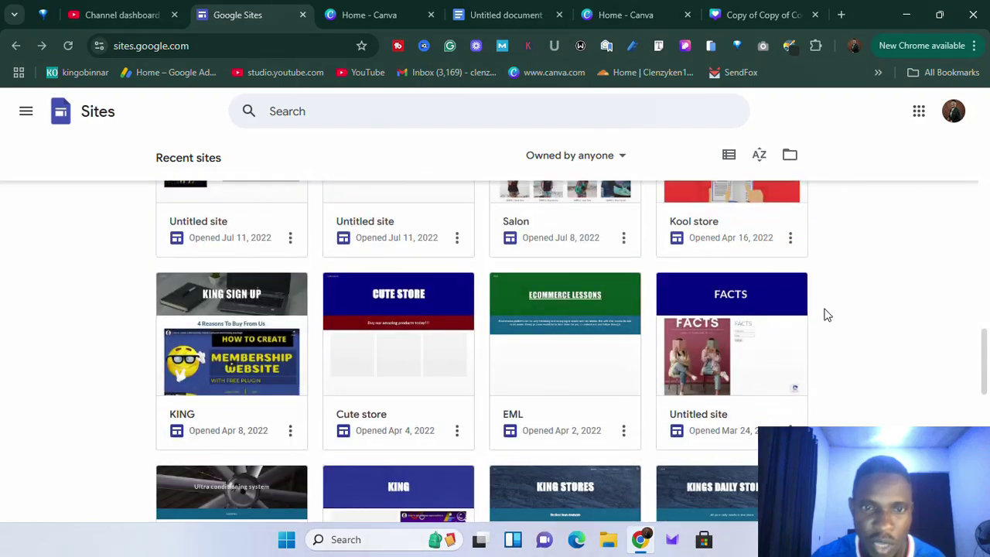
scroll(822, 308, "down", 8)
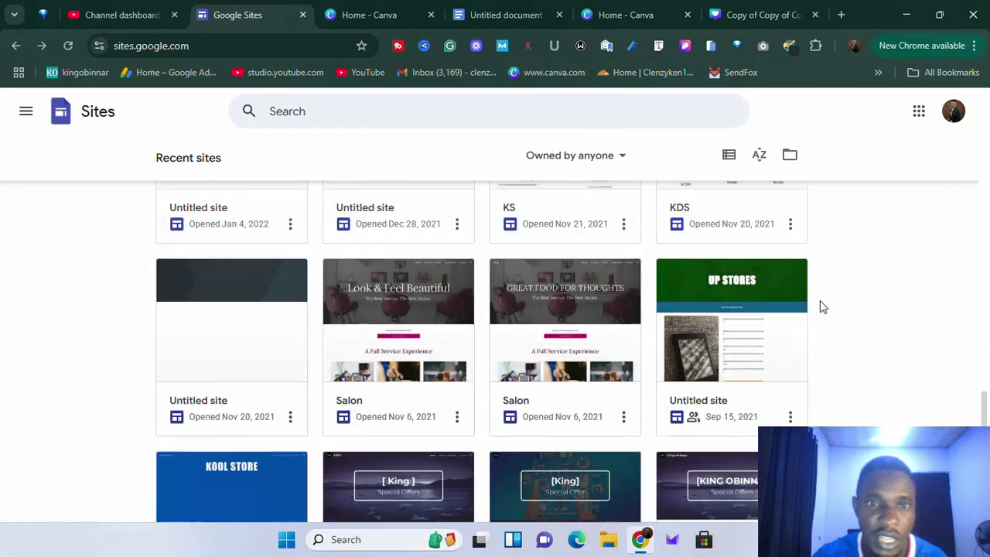
scroll(820, 305, "down", 3)
scroll(782, 287, "up", 10)
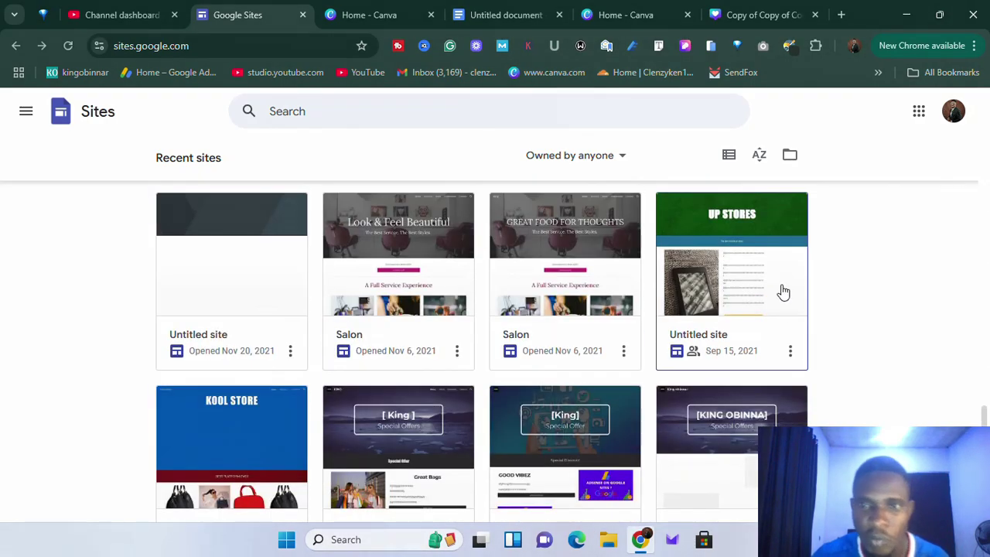
scroll(792, 324, "up", 15)
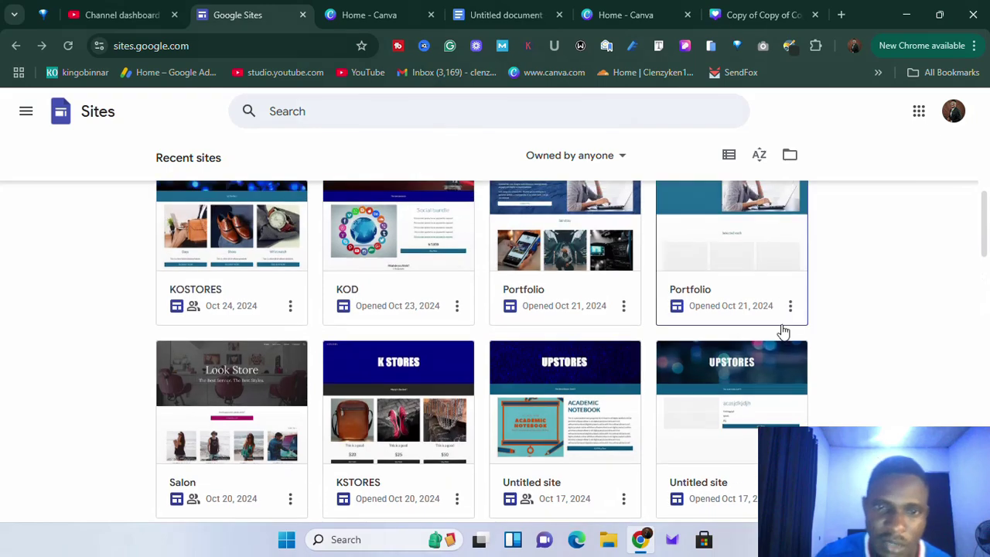
scroll(744, 301, "up", 1)
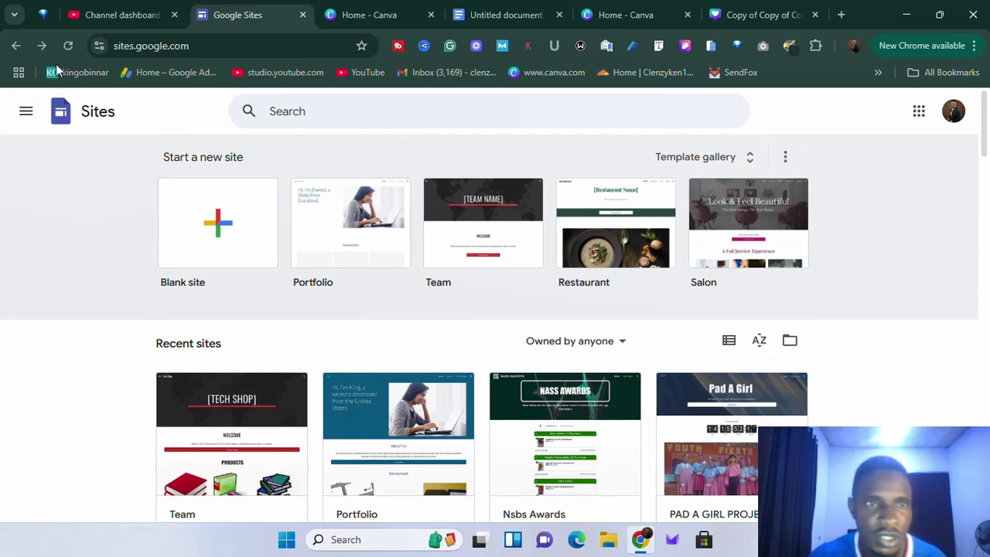
View the Google account panel to check which account is signed in, then close it.
right_click(949, 188)
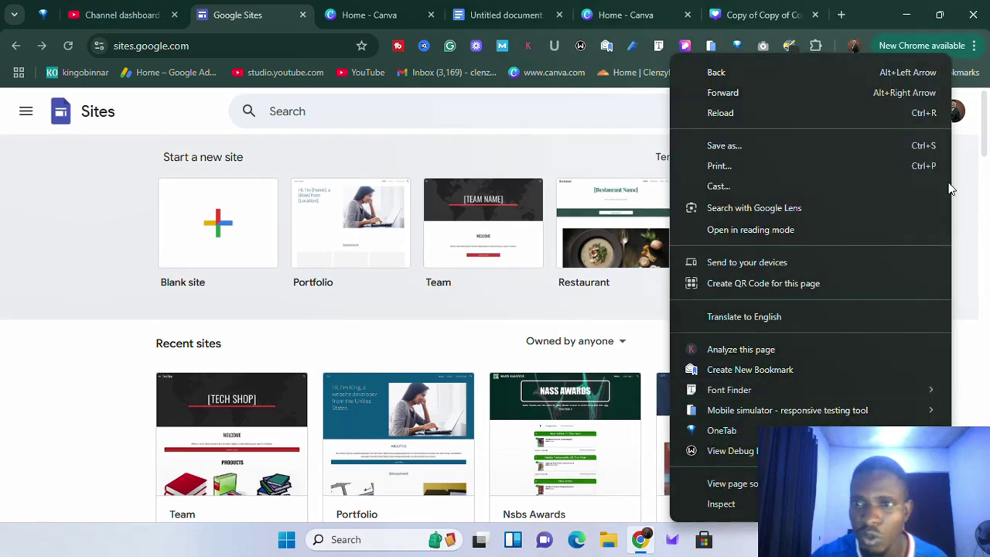
left_click(967, 155)
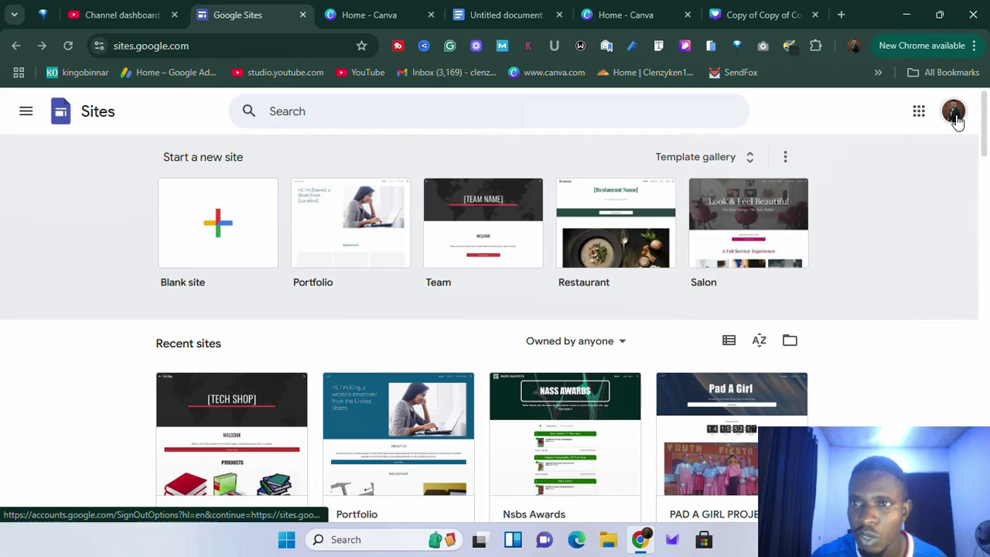
left_click(954, 112)
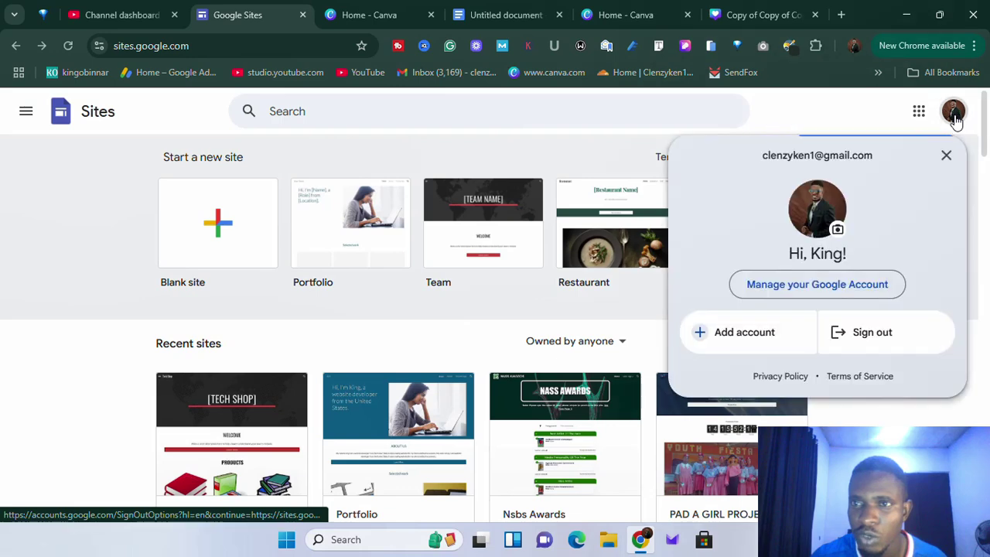
left_click(965, 156)
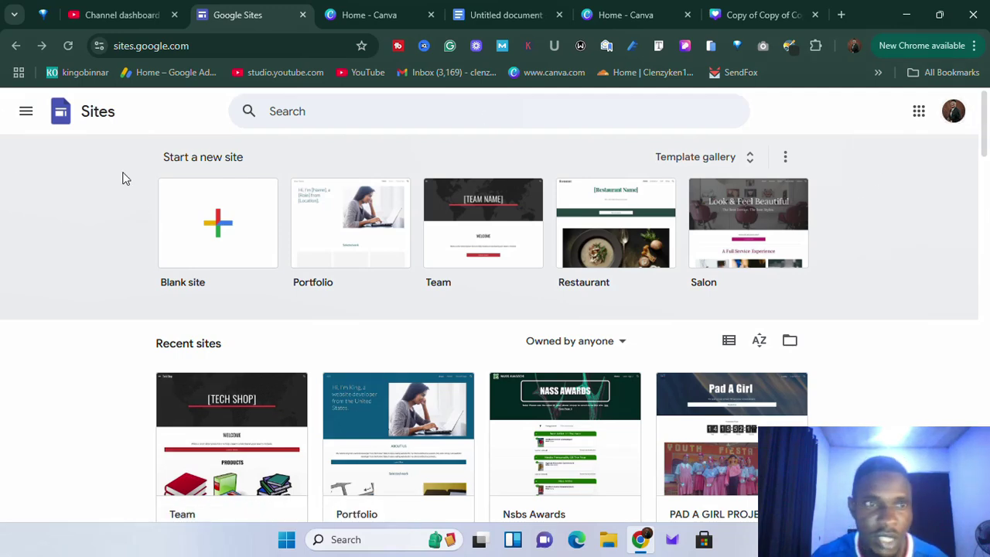
Highlight the sites.google.com web address to show where the service is reached, and clear the selection.
left_click(138, 45)
left_click(137, 45)
triple_click(138, 45)
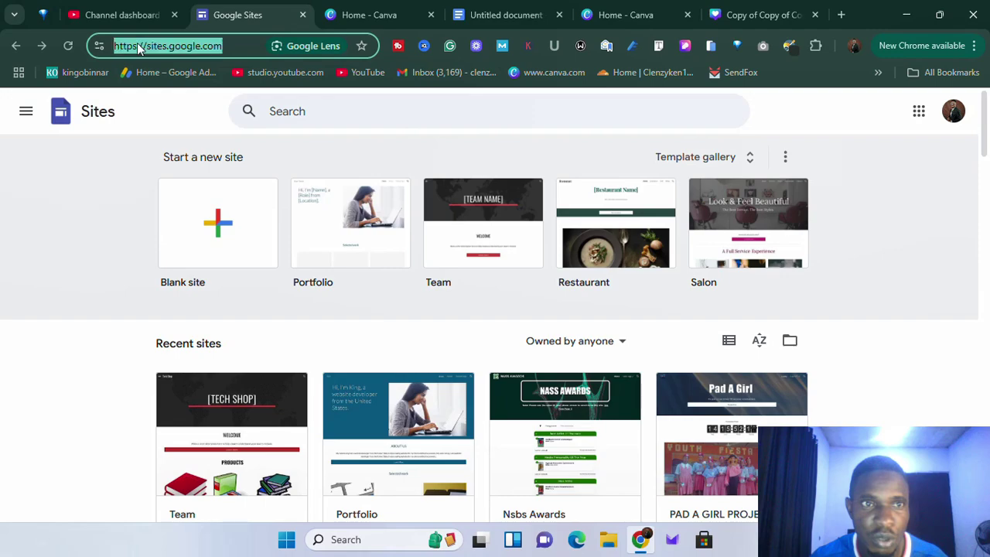
left_click(91, 219)
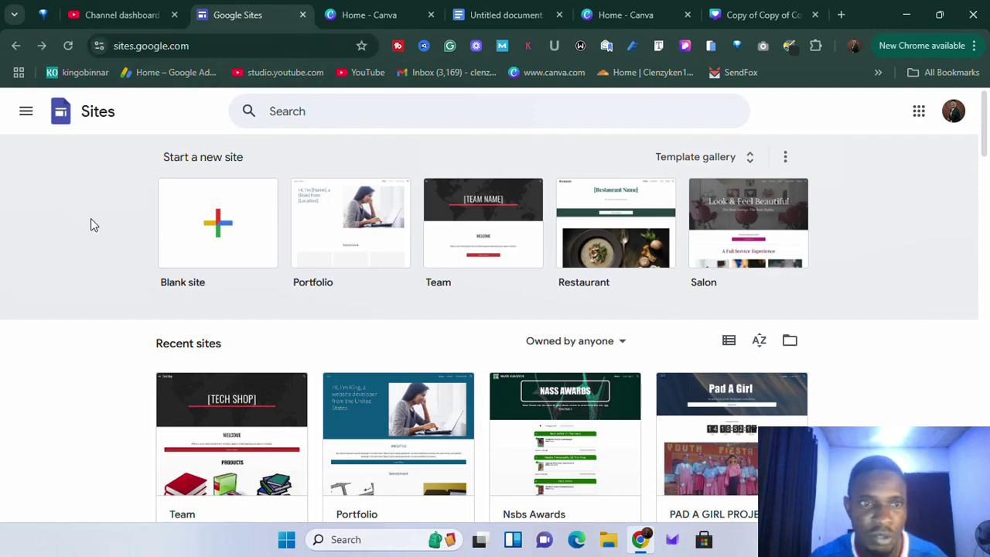
Review the home page's starter templates and previously created sites, highlighting the "Recent sites" heading.
scroll(492, 274, "down", 7)
scroll(507, 301, "down", 5)
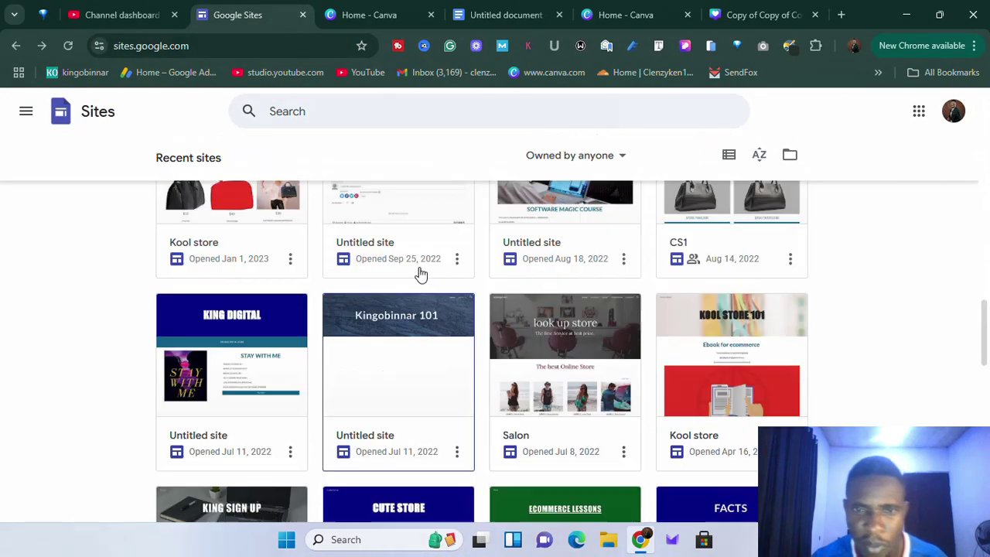
scroll(420, 274, "up", 12)
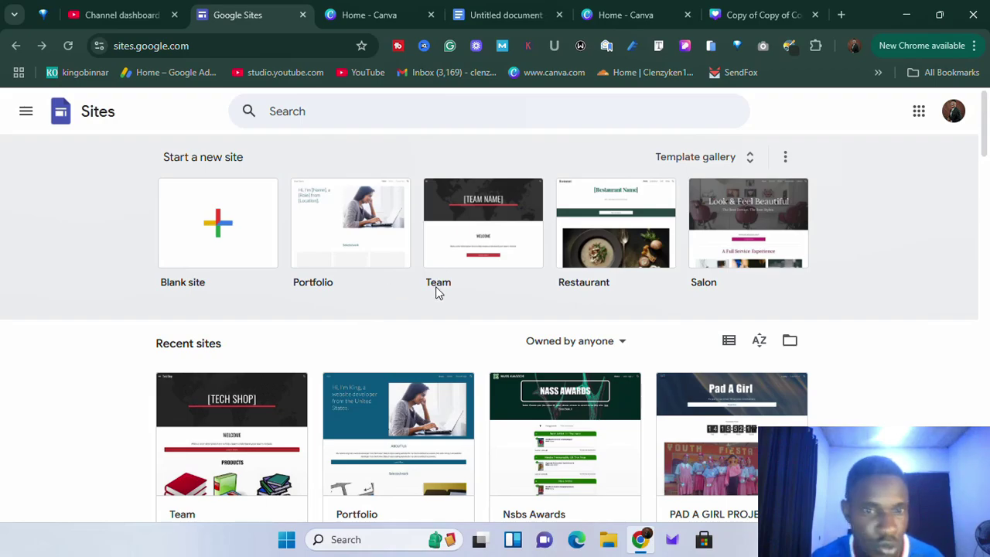
scroll(435, 290, "down", 15)
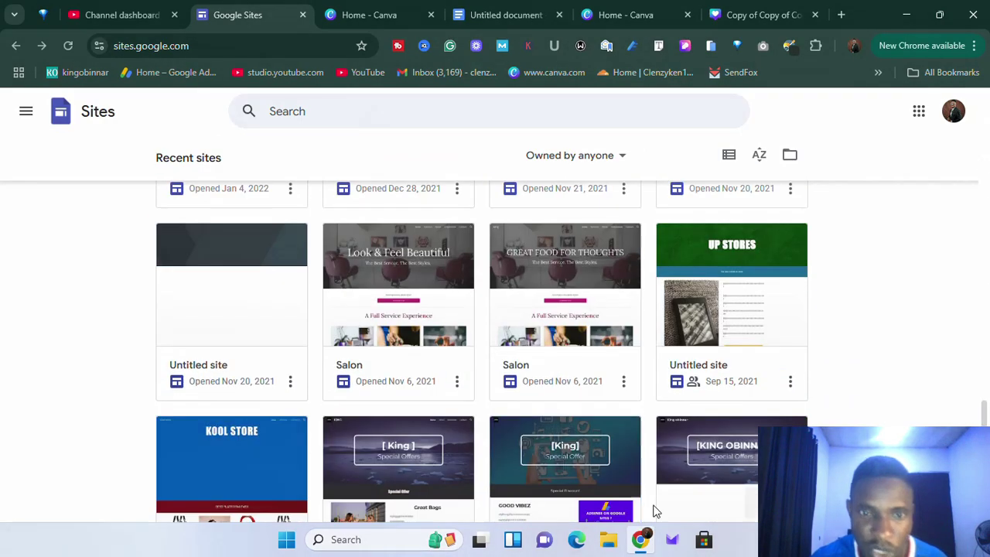
scroll(471, 279, "down", 5)
scroll(426, 314, "up", 10)
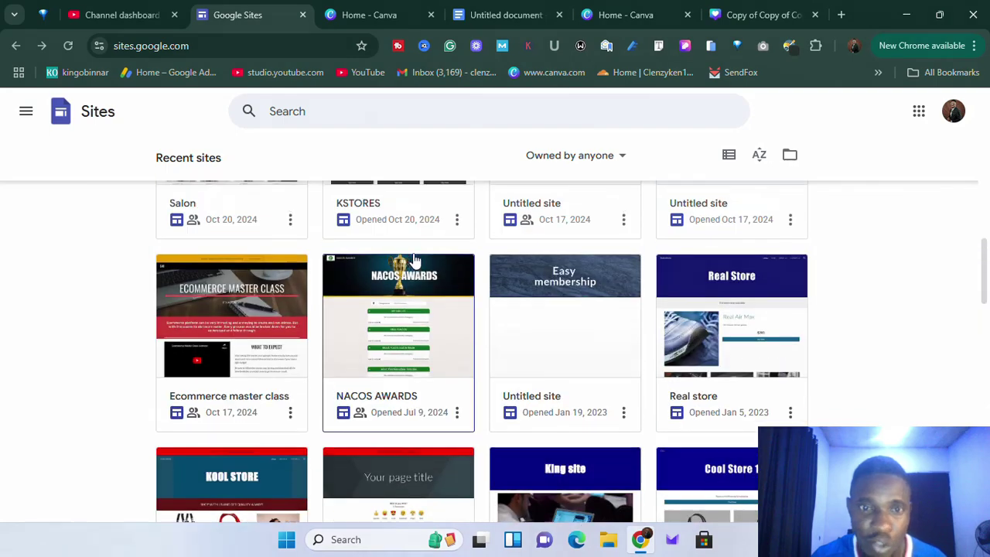
scroll(418, 278, "up", 10)
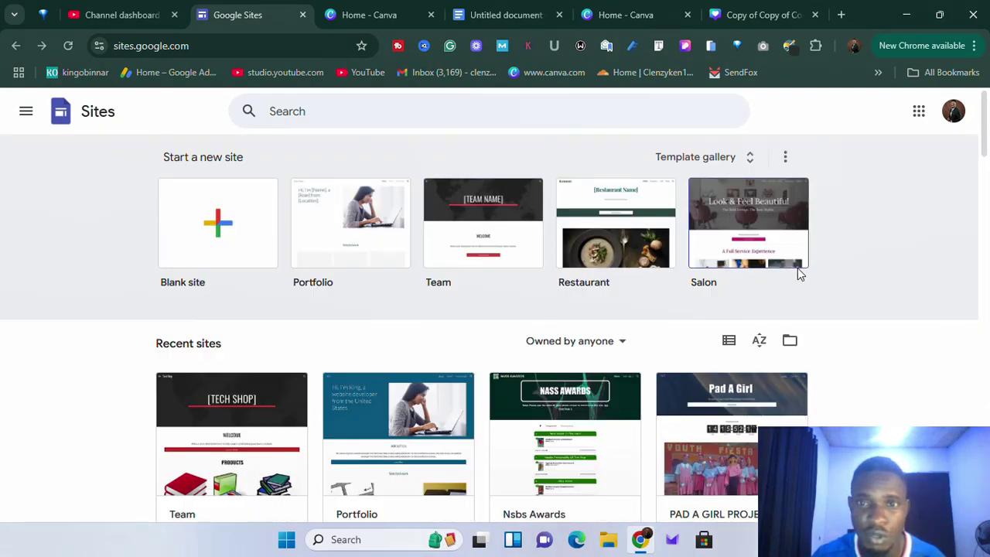
scroll(792, 273, "up", 3)
scroll(793, 273, "down", 3)
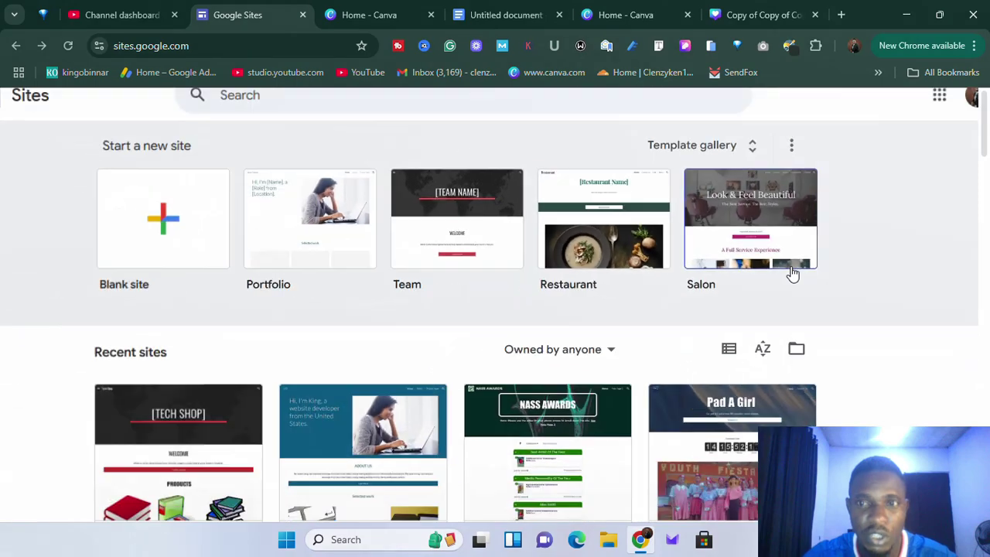
scroll(793, 272, "down", 2)
scroll(155, 256, "down", 2)
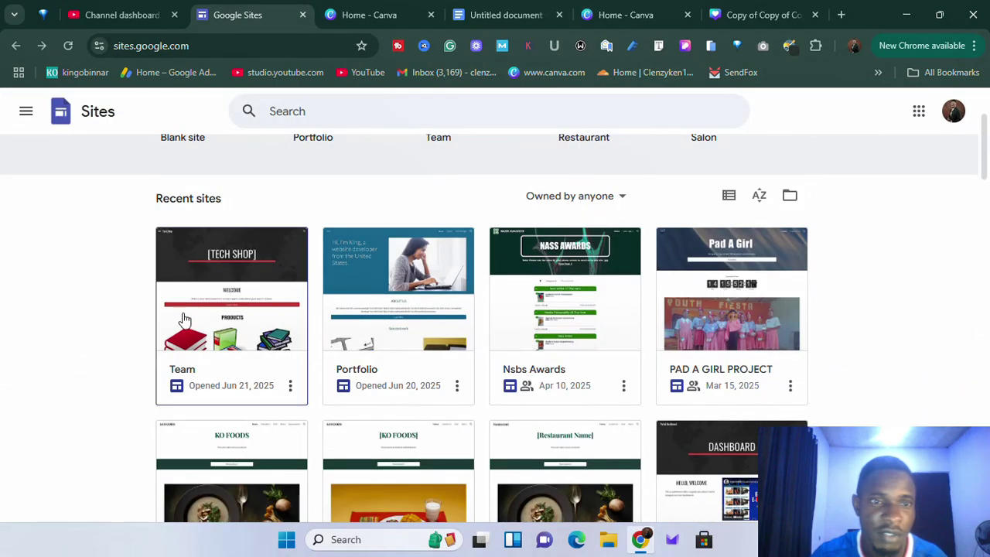
left_click_drag(152, 198, 242, 197)
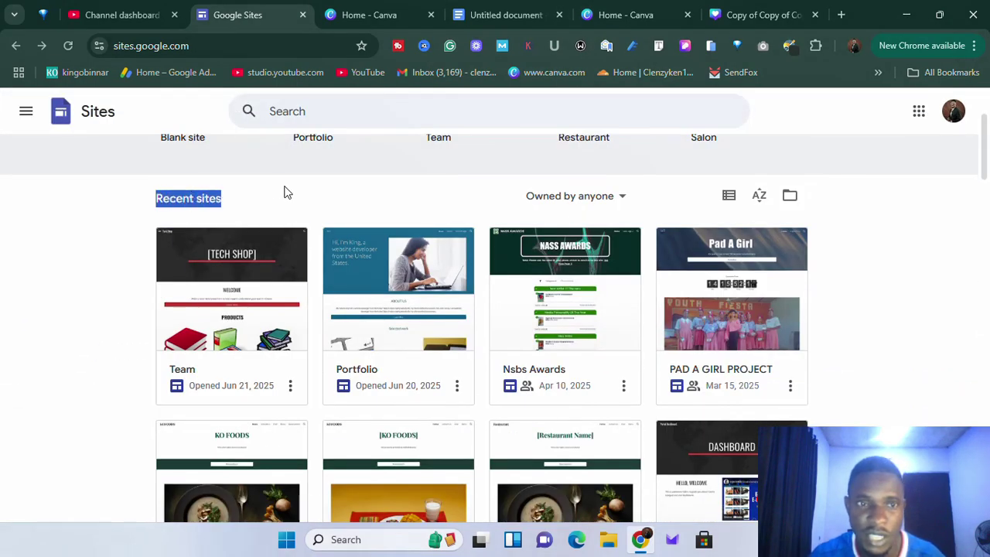
scroll(387, 239, "down", 12)
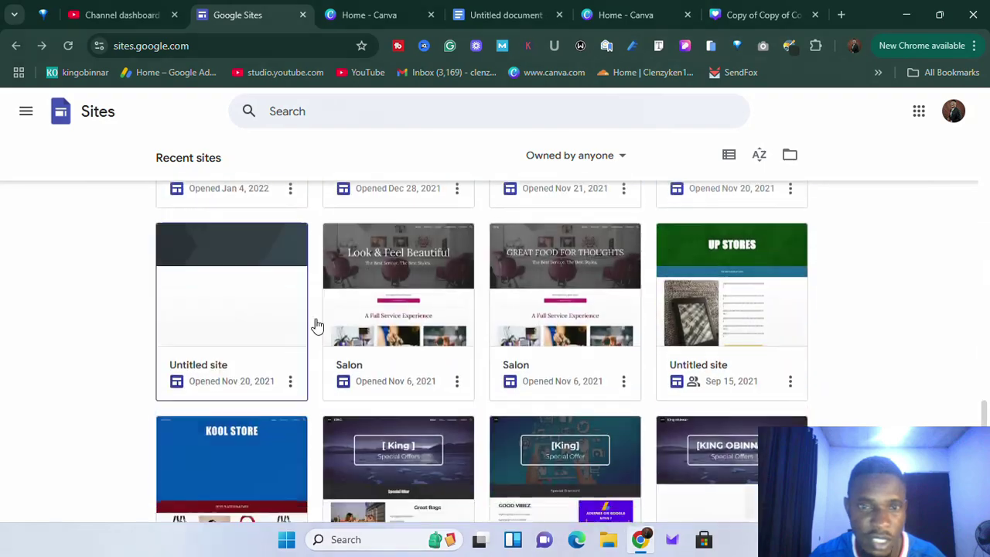
scroll(317, 325, "up", 15)
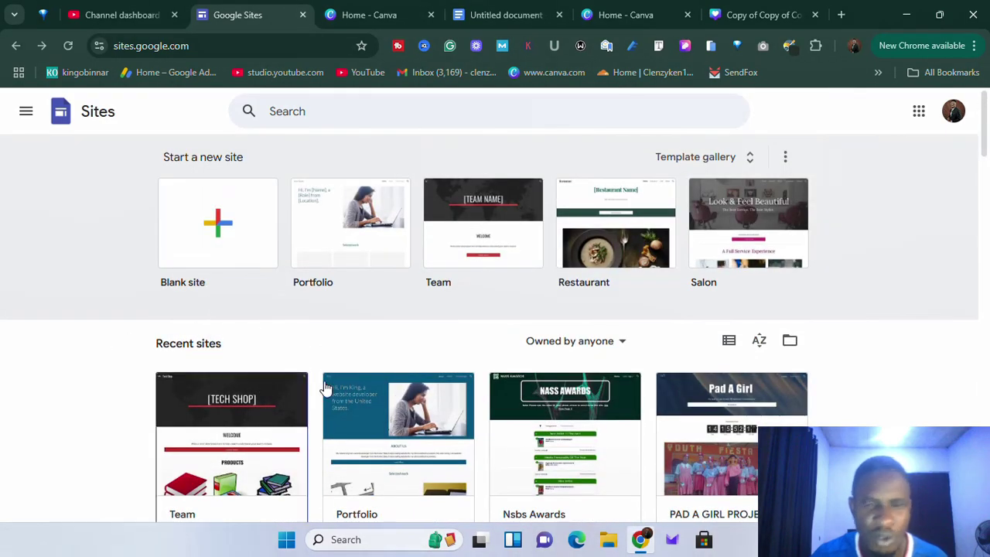
scroll(324, 386, "down", 10)
scroll(419, 360, "up", 10)
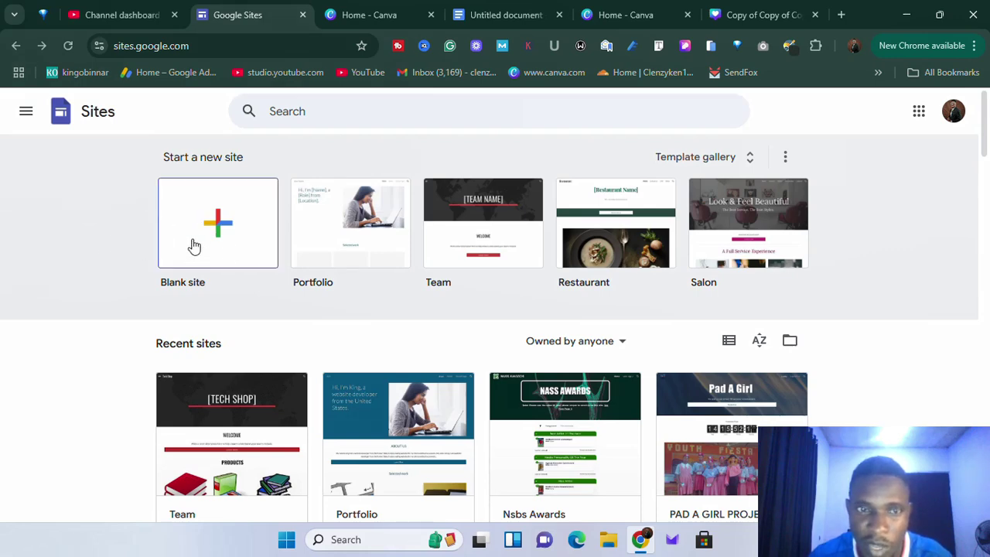
Open the full template gallery and examine the available templates across its categories, from recently used to Education.
left_click(740, 157)
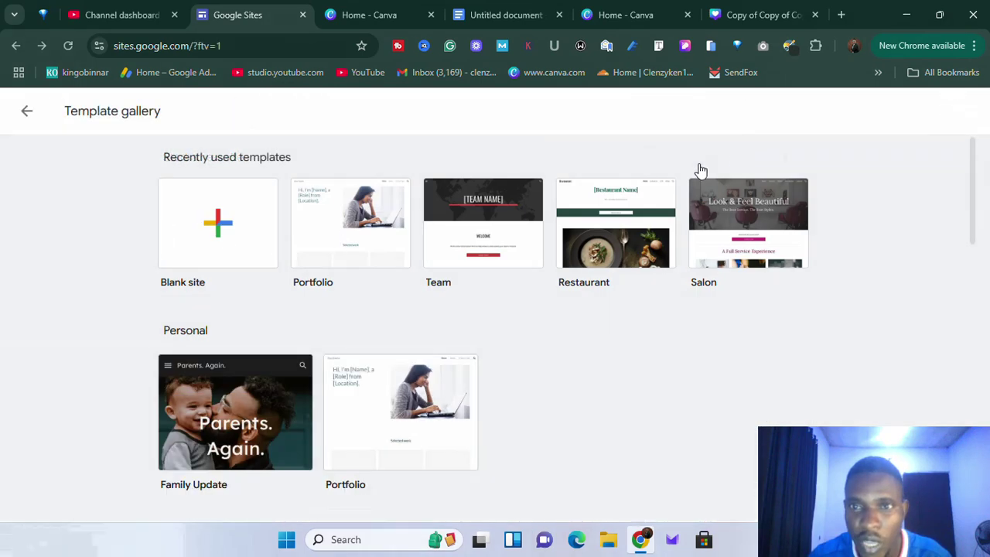
scroll(326, 247, "down", 8)
scroll(444, 236, "down", 5)
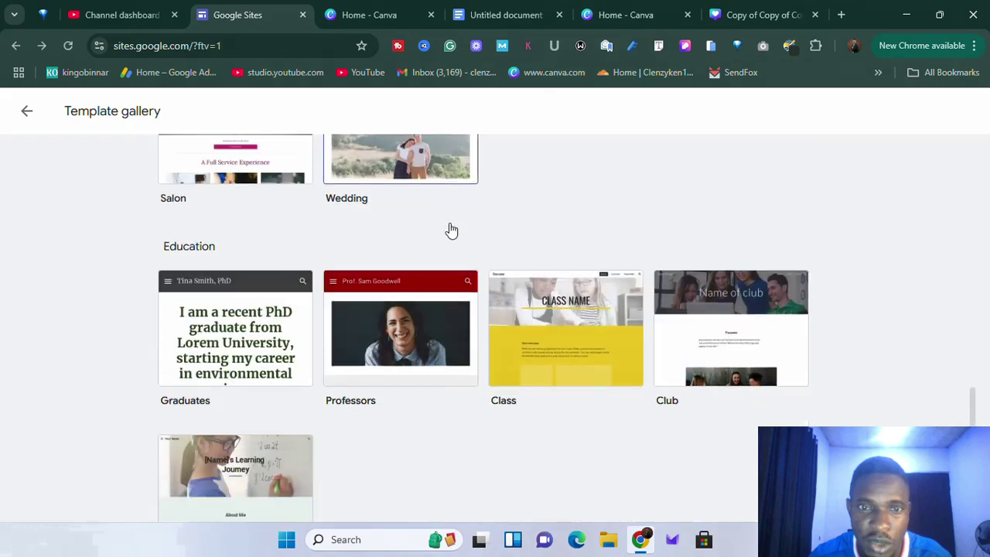
scroll(606, 273, "up", 6)
scroll(572, 276, "up", 6)
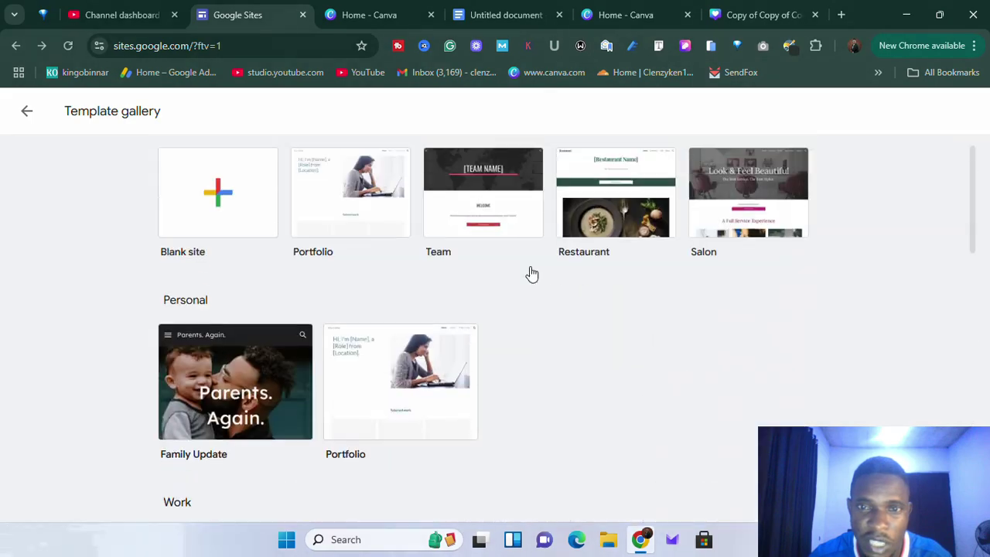
scroll(479, 283, "down", 10)
scroll(457, 293, "up", 10)
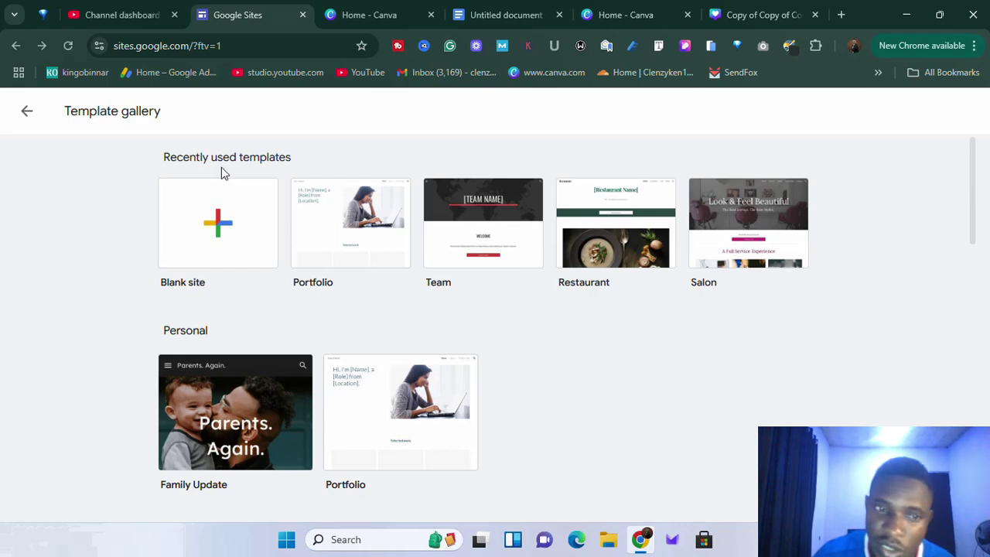
Leave the template gallery and create a new blank site, selecting its page title box.
left_click(26, 111)
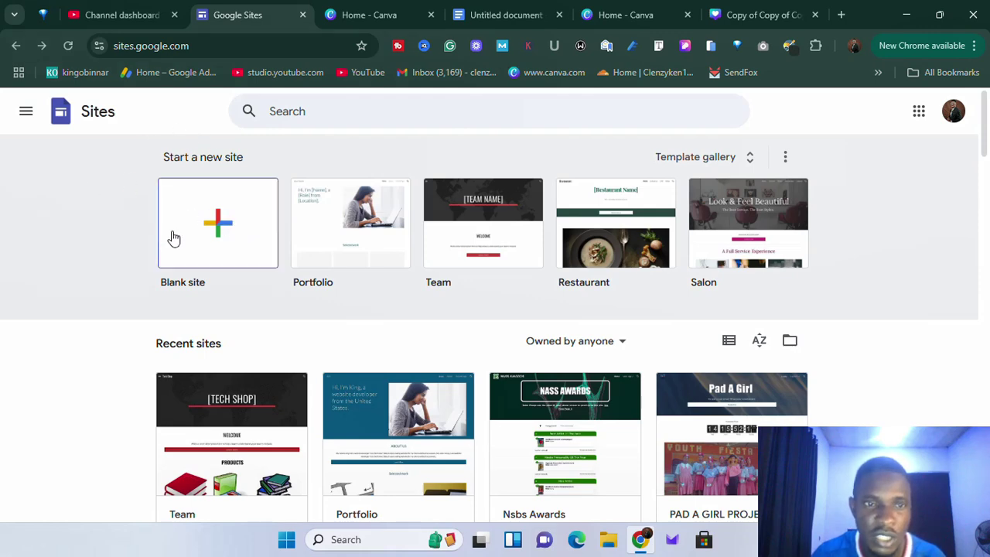
scroll(217, 227, "up", 5)
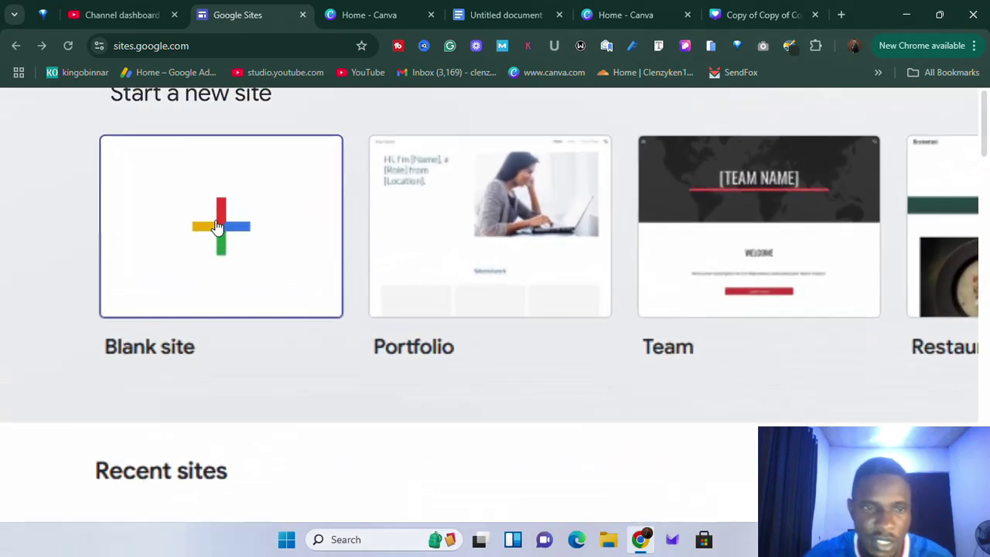
left_click(217, 226)
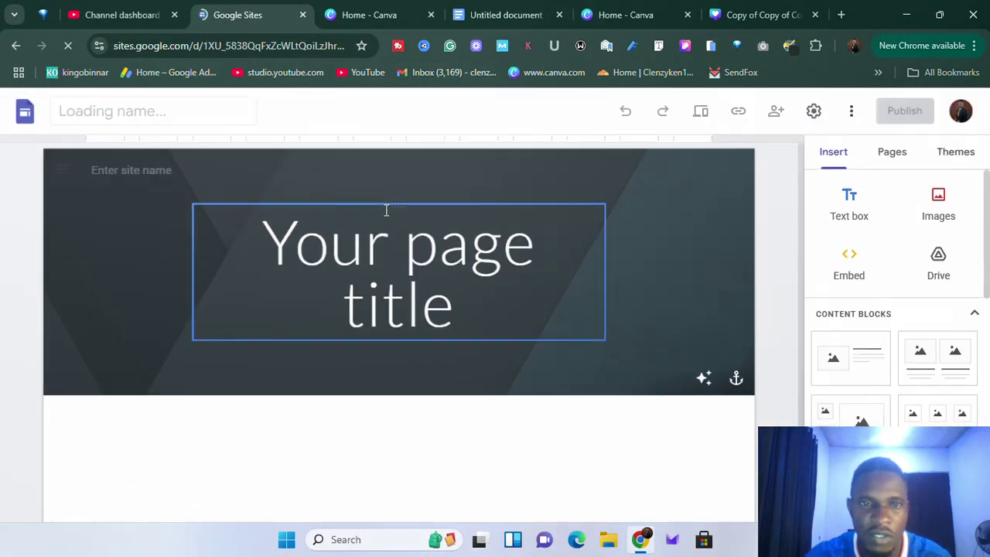
left_click(526, 276)
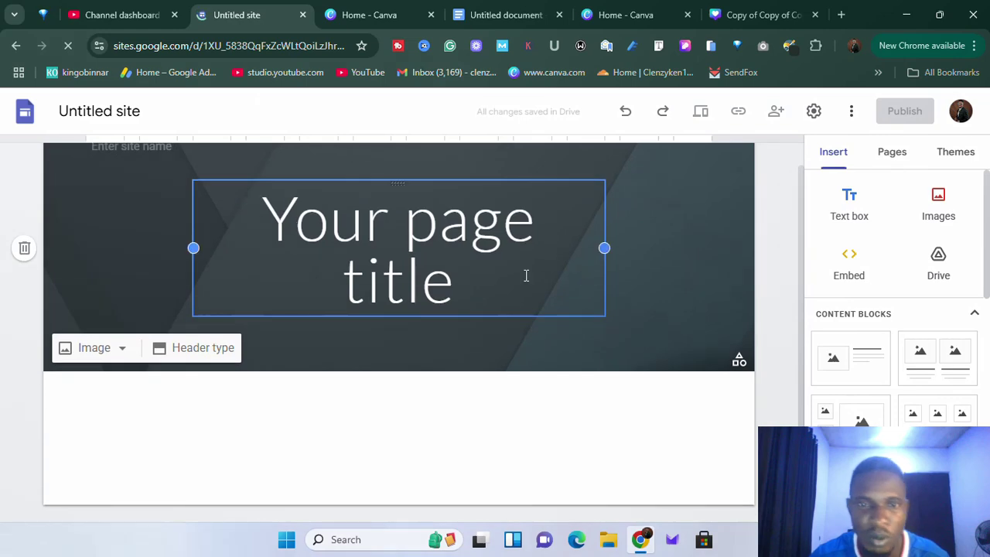
Examine the site editor's Insert, Pages and Themes options, including the insertable elements from text boxes and images to YouTube, Calendar and Sheets.
scroll(917, 177, "down", 8)
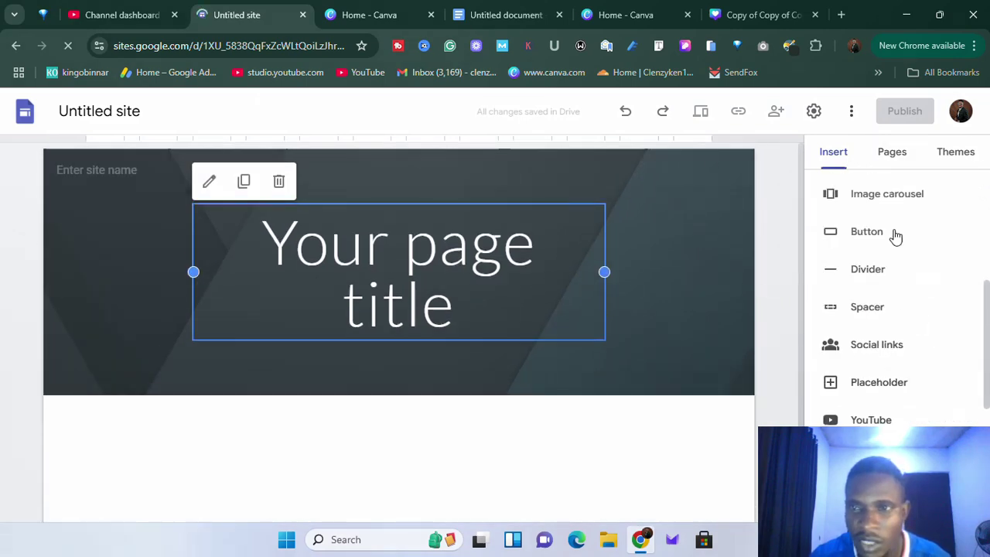
scroll(905, 317, "up", 10)
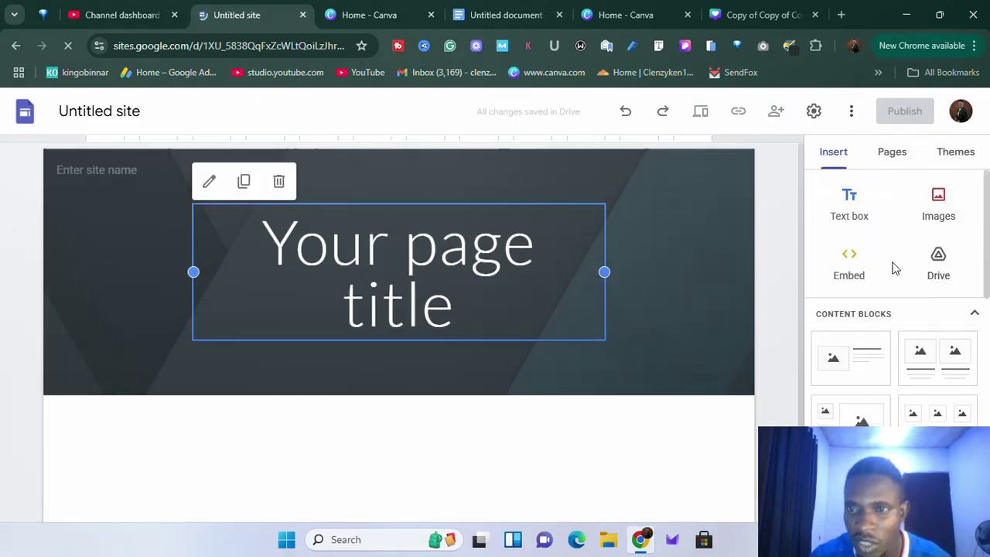
scroll(895, 269, "up", 2)
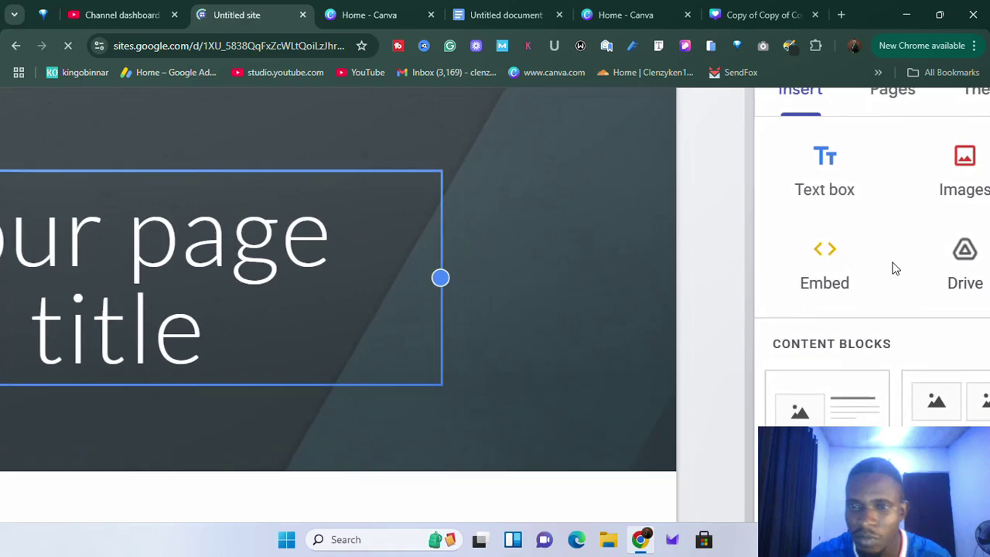
scroll(895, 269, "right", 2)
scroll(894, 268, "up", 2)
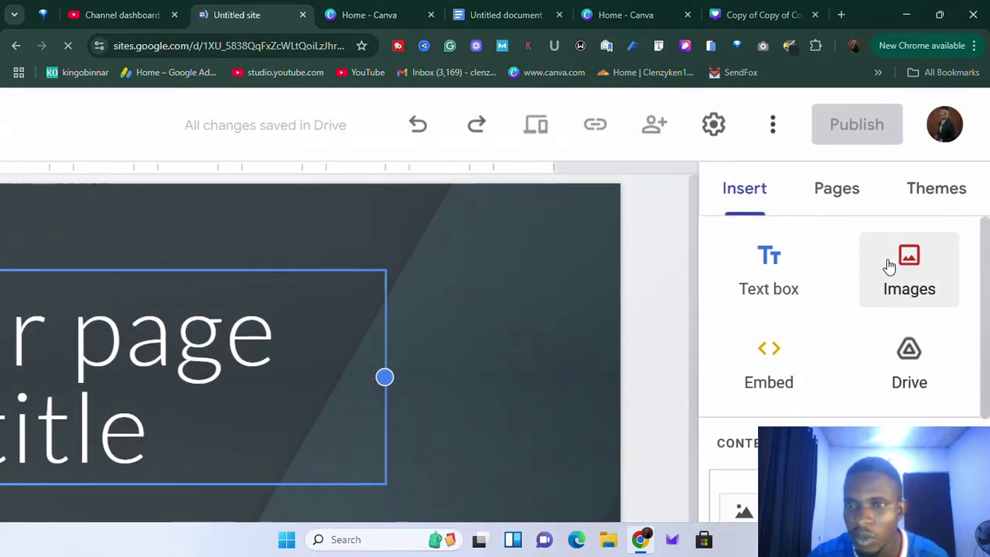
left_click(880, 200)
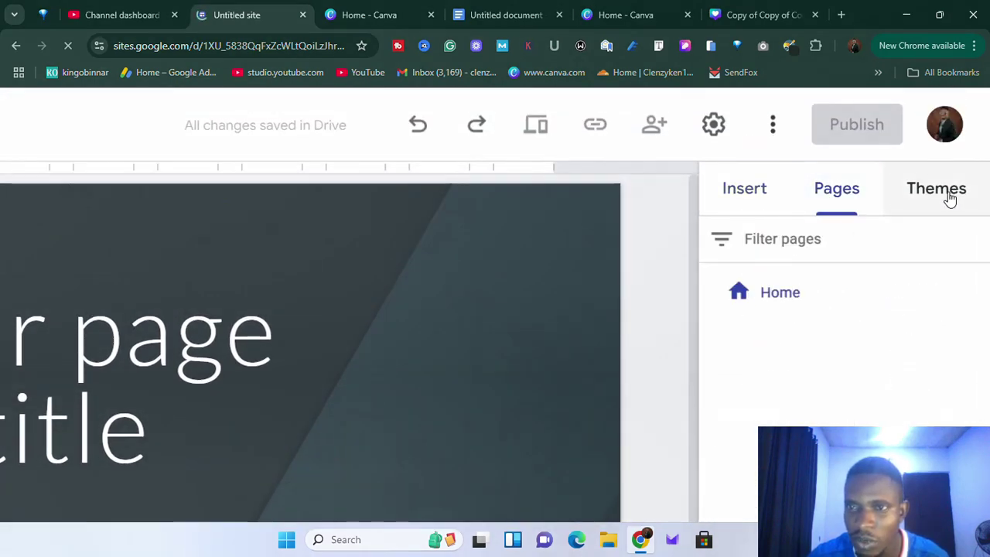
left_click(946, 194)
left_click(751, 212)
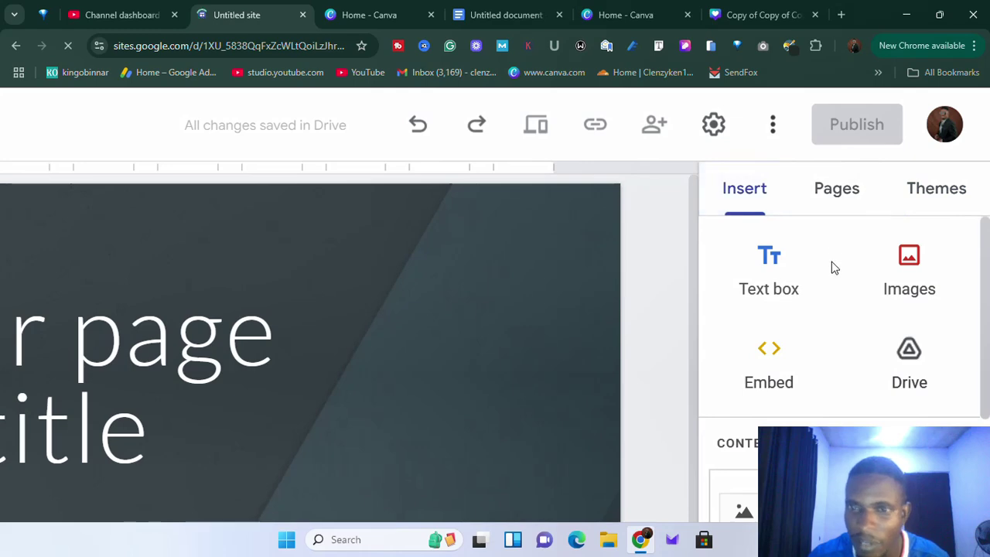
scroll(833, 271, "down", 10)
scroll(850, 334, "down", 2)
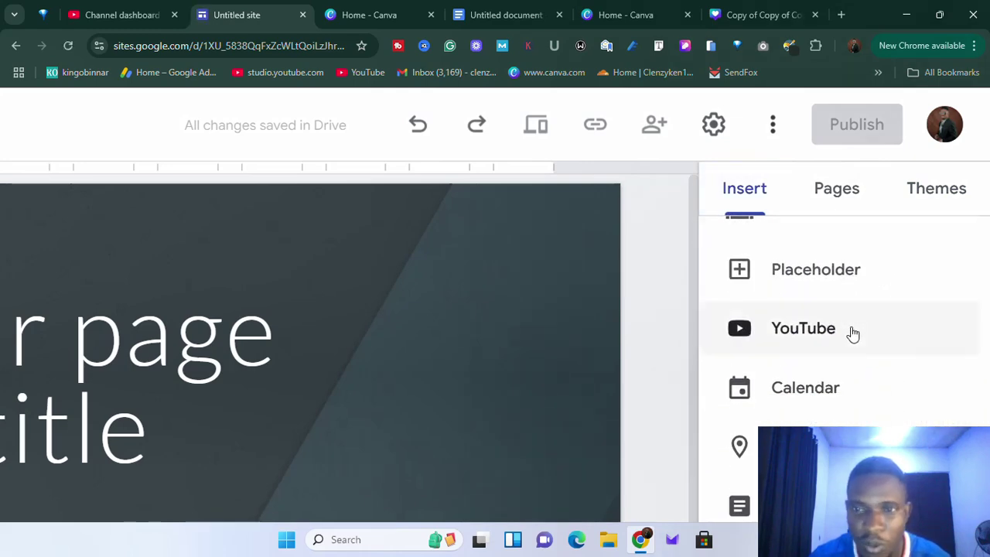
scroll(836, 347, "up", 2)
scroll(835, 351, "down", 5)
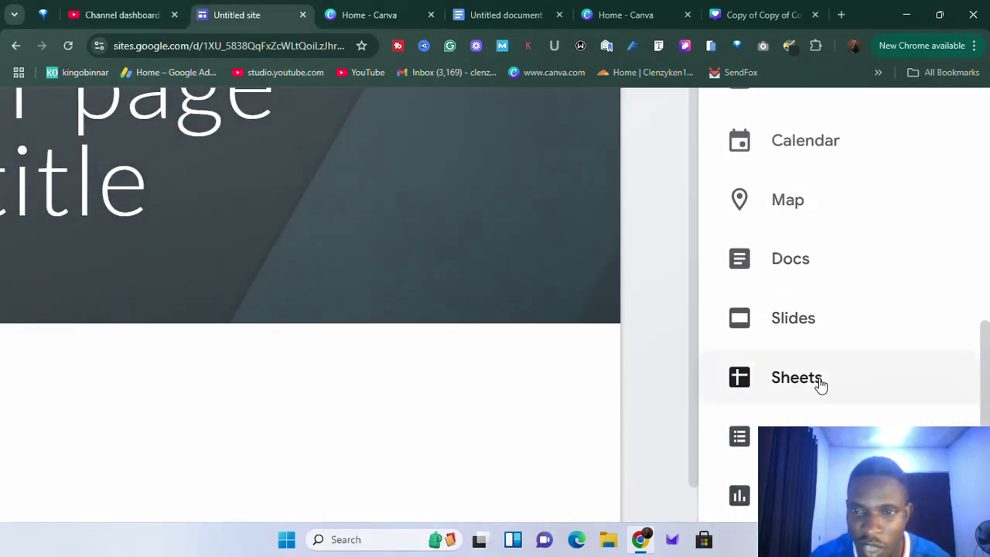
scroll(818, 387, "up", 10)
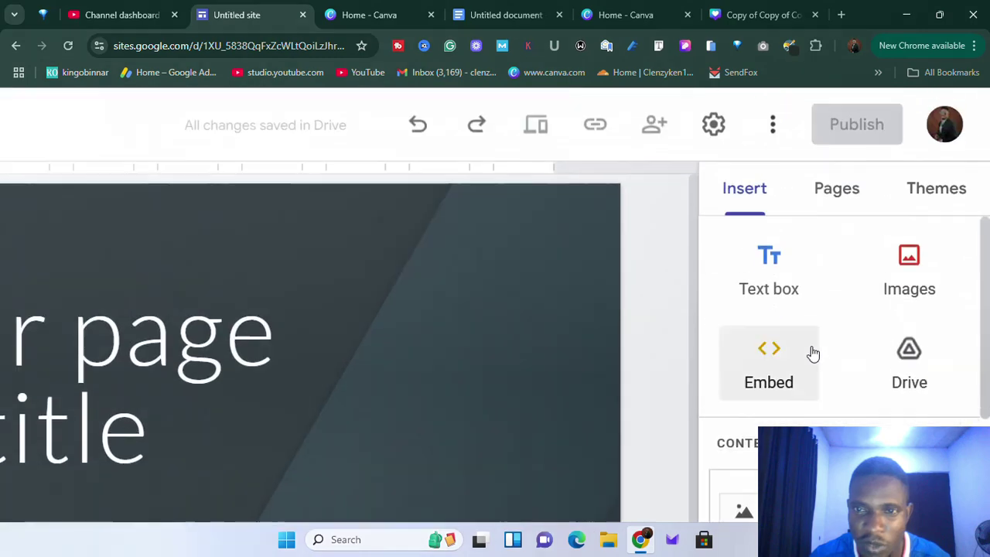
key("ctrl+0")
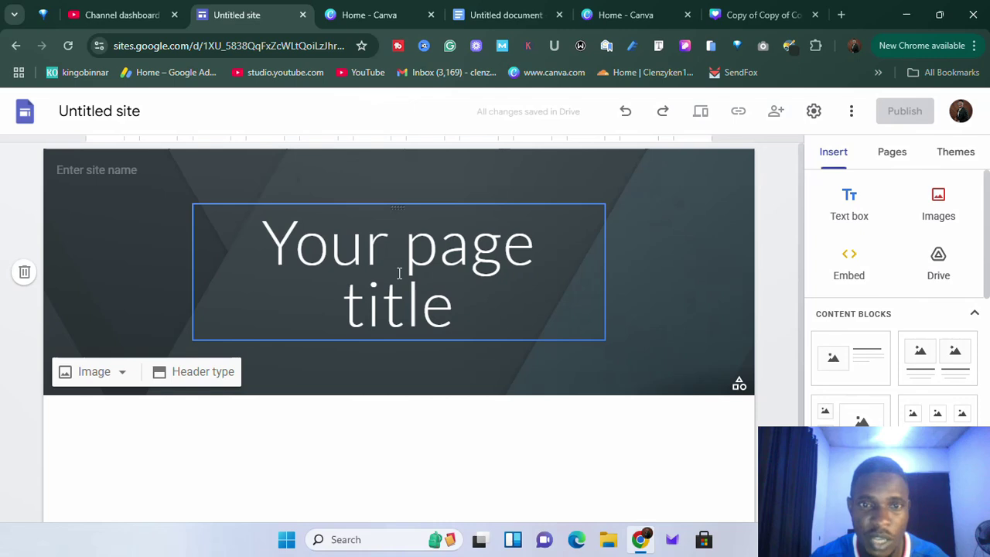
Clear the placeholder text "Your page title" from the header's title box.
left_click(465, 290)
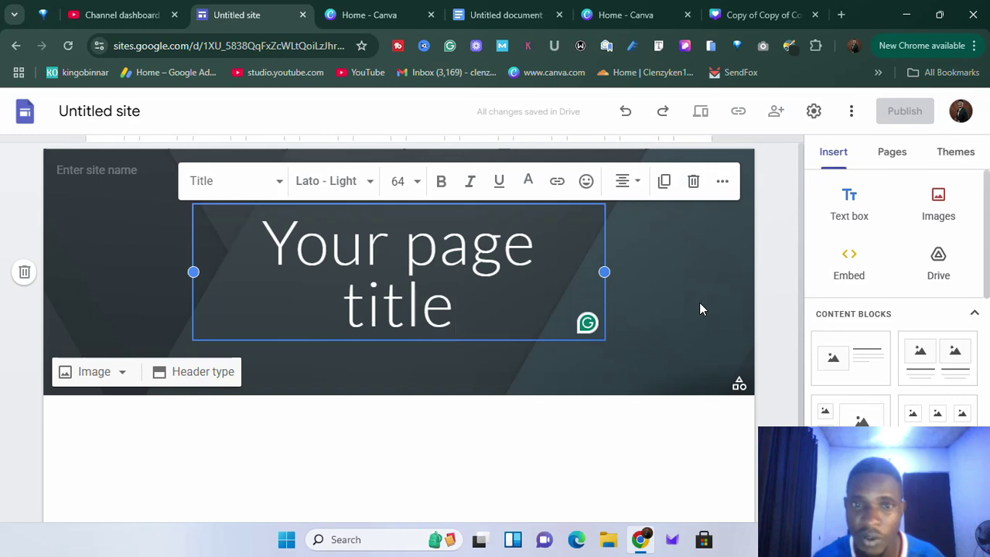
key("BackSpace")
key("BackSpace")
key("BackSpace")
key("BackSpace")
key("BackSpace")
key("BackSpace")
key("BackSpace")
key("BackSpace")
key("BackSpace")
key("BackSpace")
key("BackSpace")
key("BackSpace")
key("BackSpace")
key("BackSpace")
key("BackSpace")
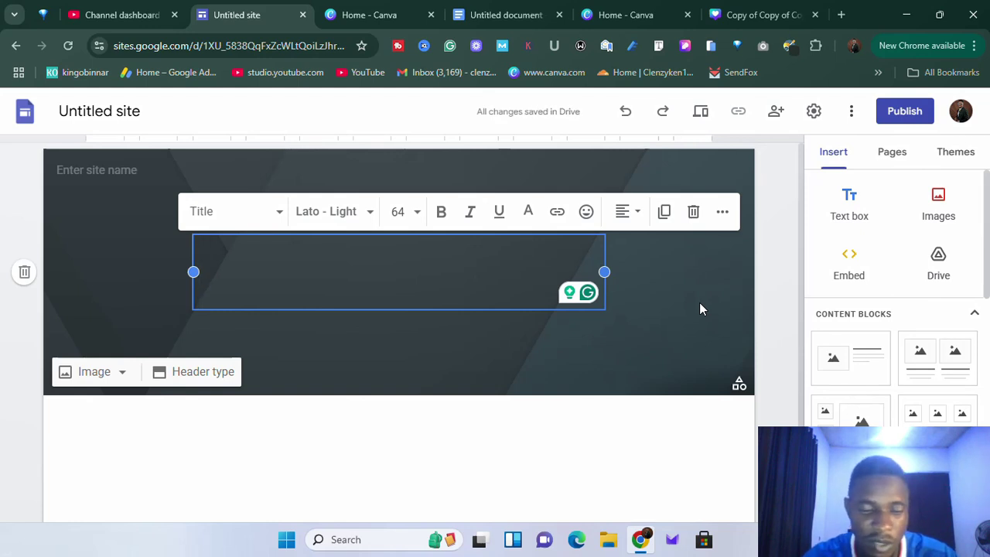
type("KI")
key("BackSpace")
key("BackSpace")
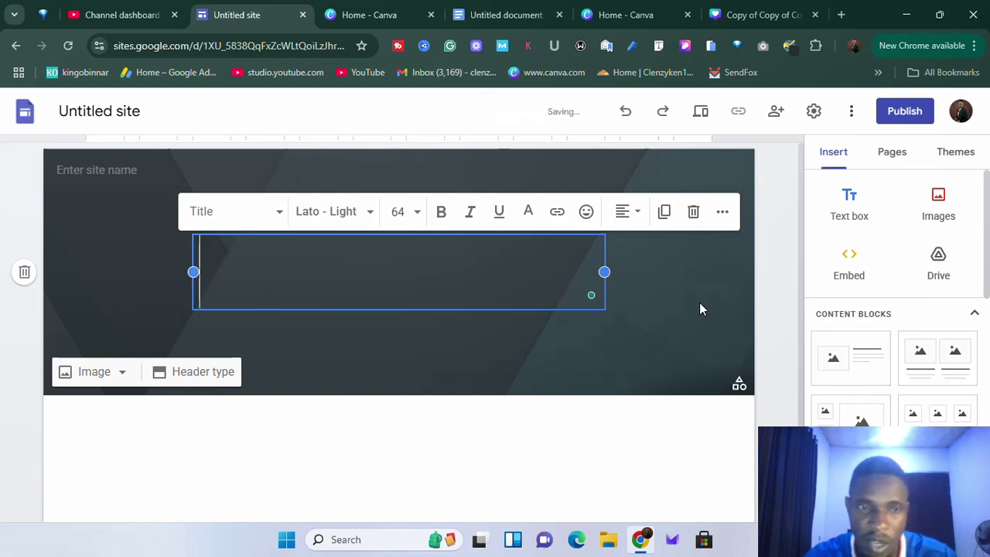
type("K")
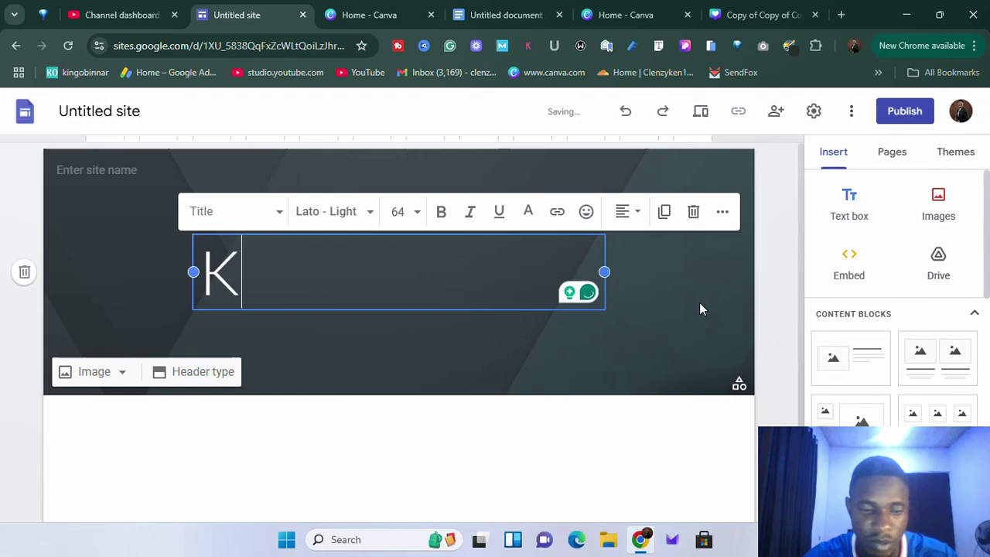
type("OWE")
key("BackSpace")
key("BackSpace")
key("BackSpace")
key("BackSpace")
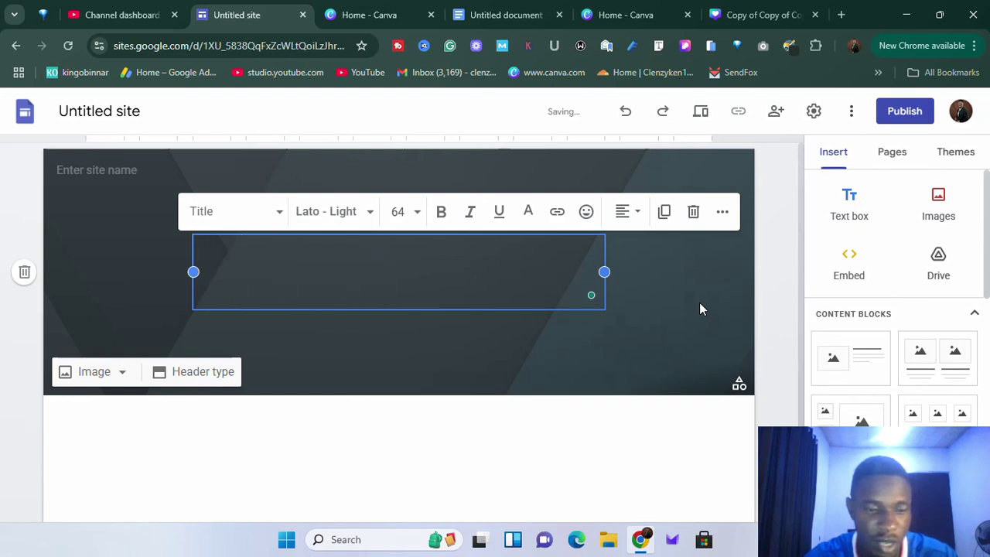
Enter "KOSTORE" as the page title in the header.
type("K")
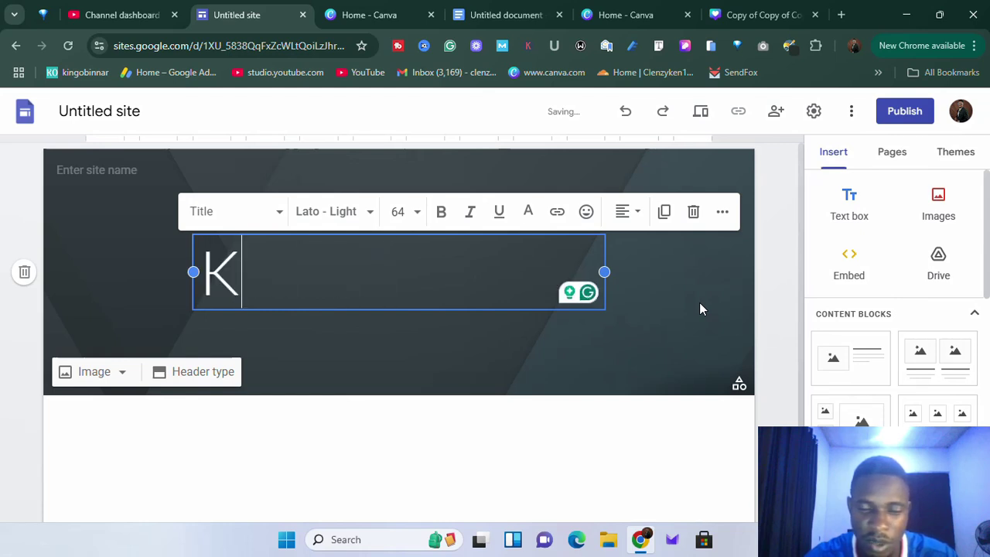
type("O")
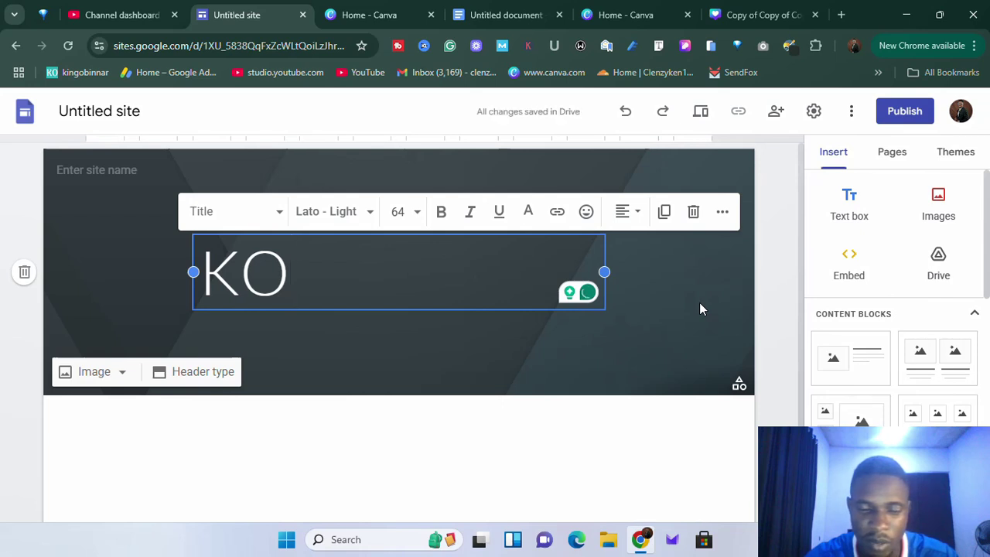
type("STORE")
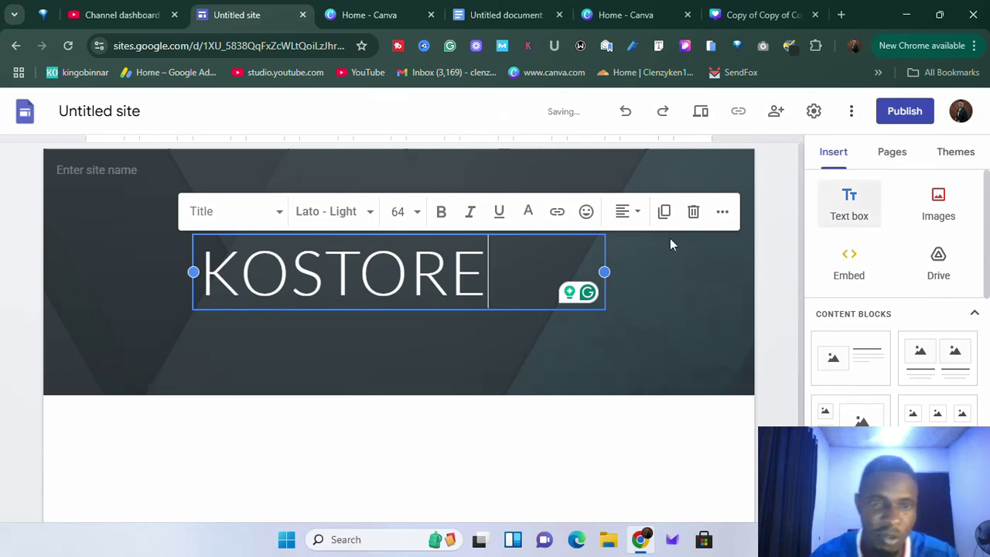
Format the KOSTORE page title with the Title style and the Impact font.
double_click(298, 282)
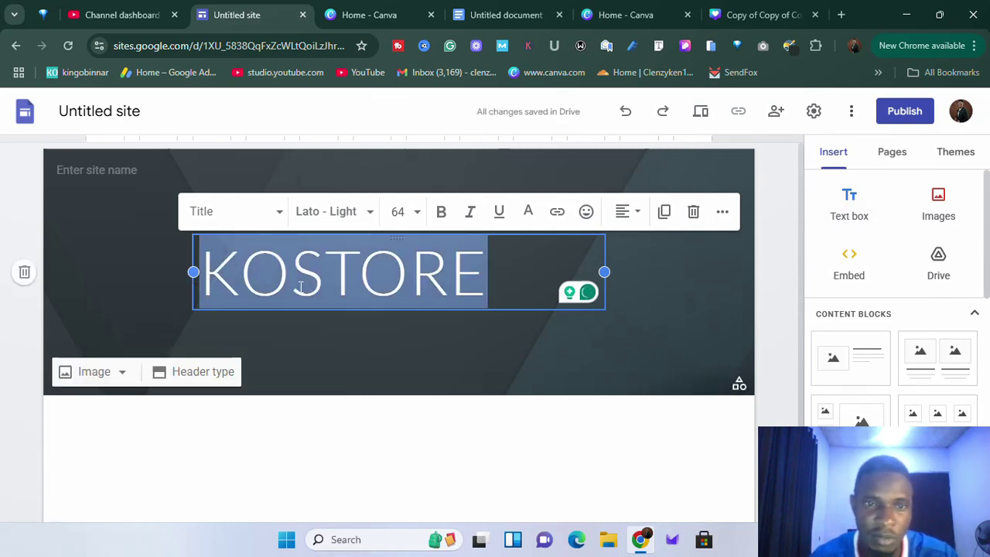
left_click(278, 215)
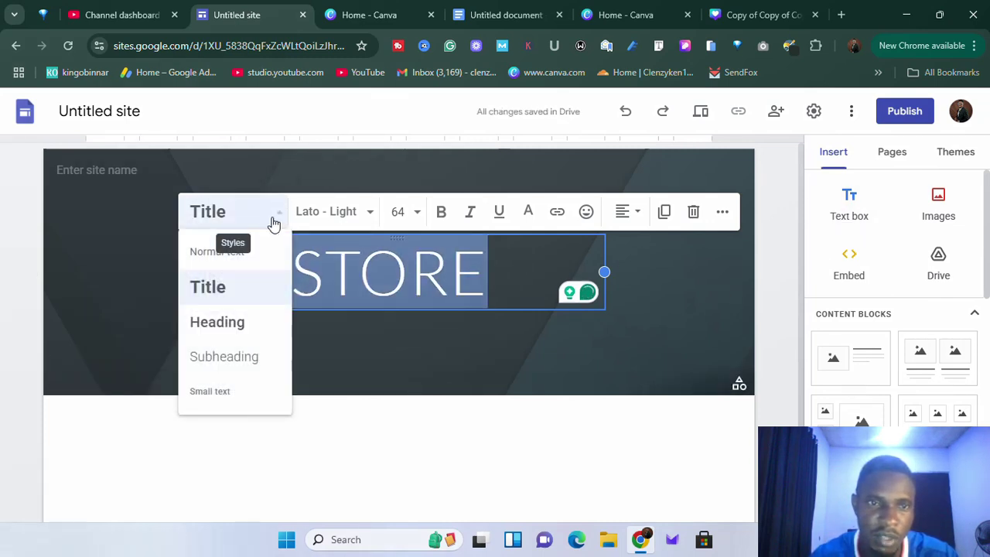
left_click(218, 297)
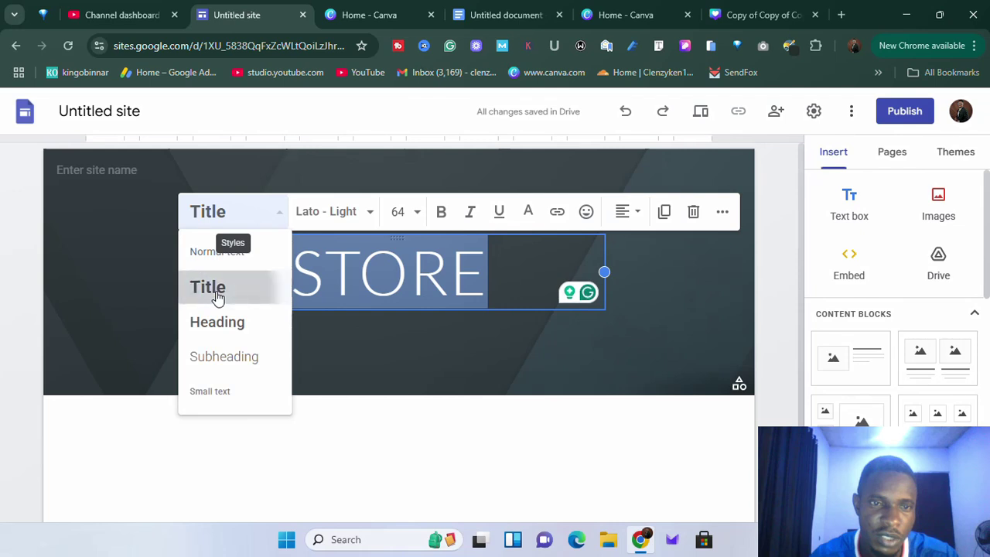
left_click(369, 213)
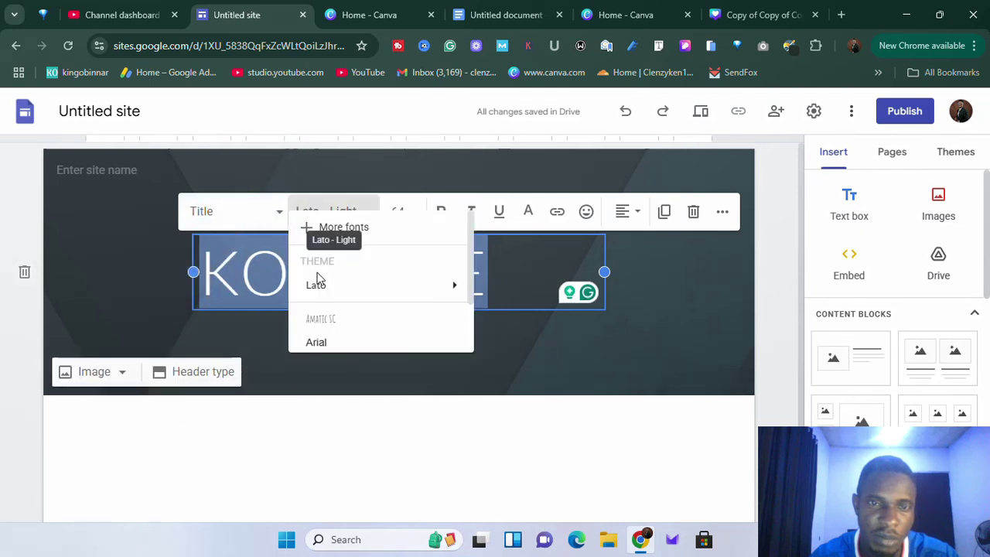
mouse_move(338, 435)
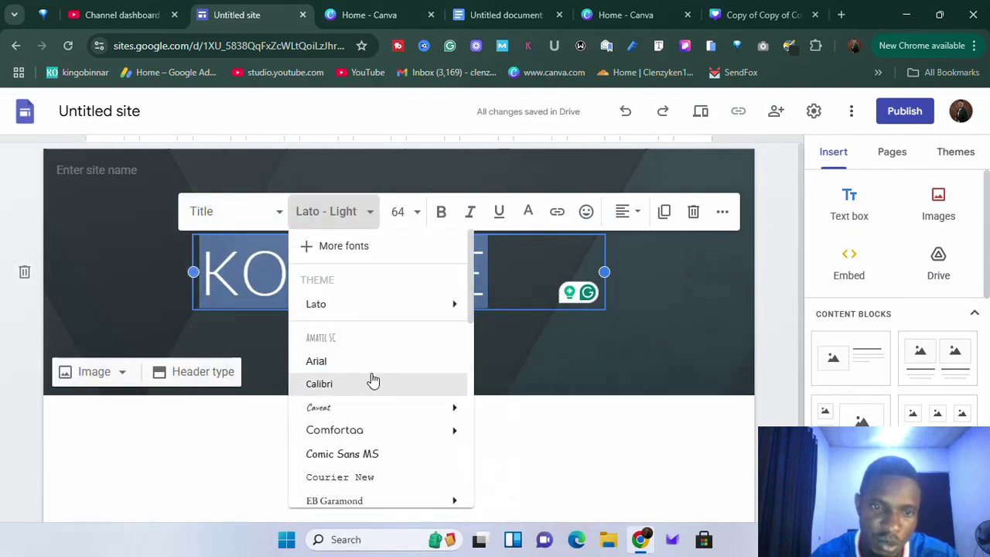
scroll(360, 383, "down", 2)
left_click(347, 425)
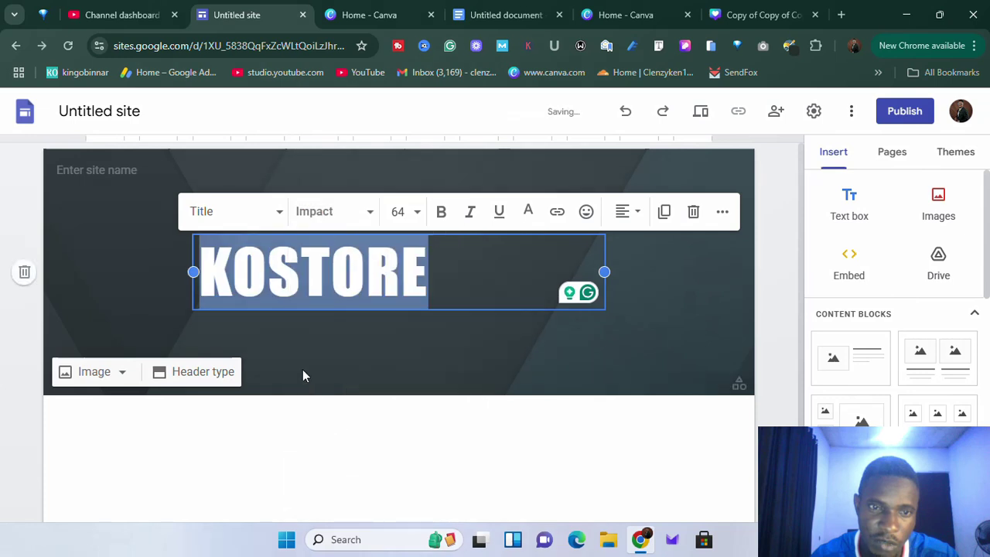
Center-align the KOSTORE page title within its text box and deselect it.
left_click(624, 212)
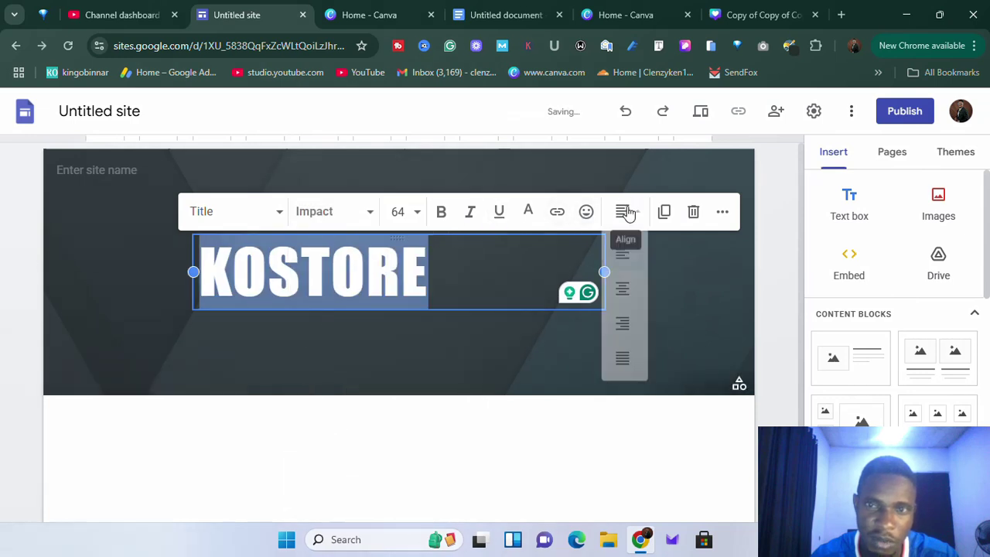
left_click(622, 287)
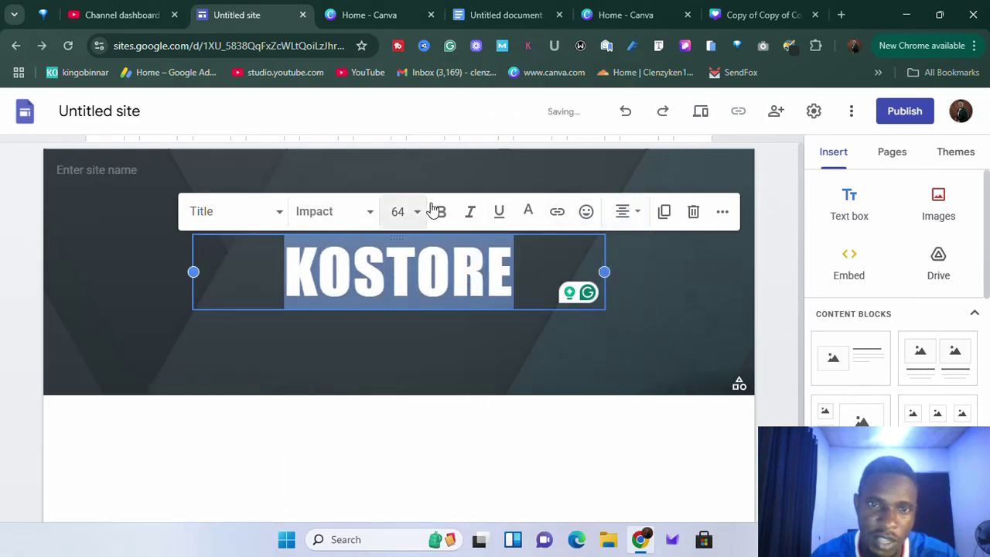
left_click(542, 273)
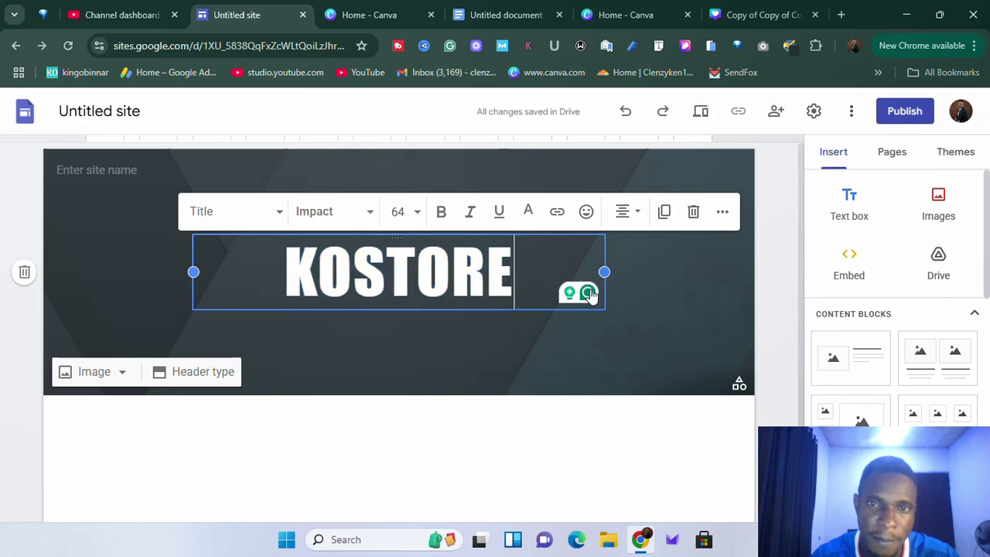
left_click(650, 285)
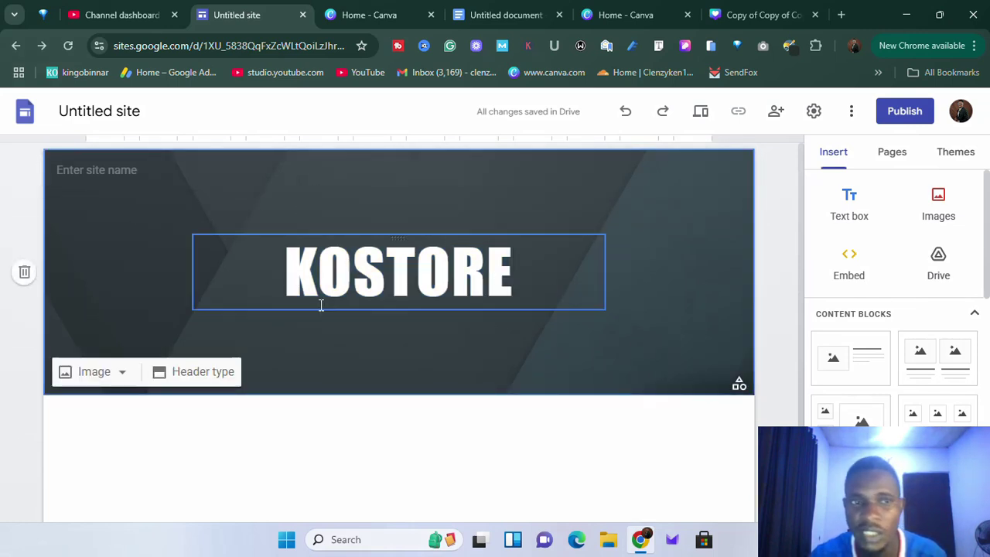
Enter "KOSTORE" as the site name in the header bar.
left_click(144, 169)
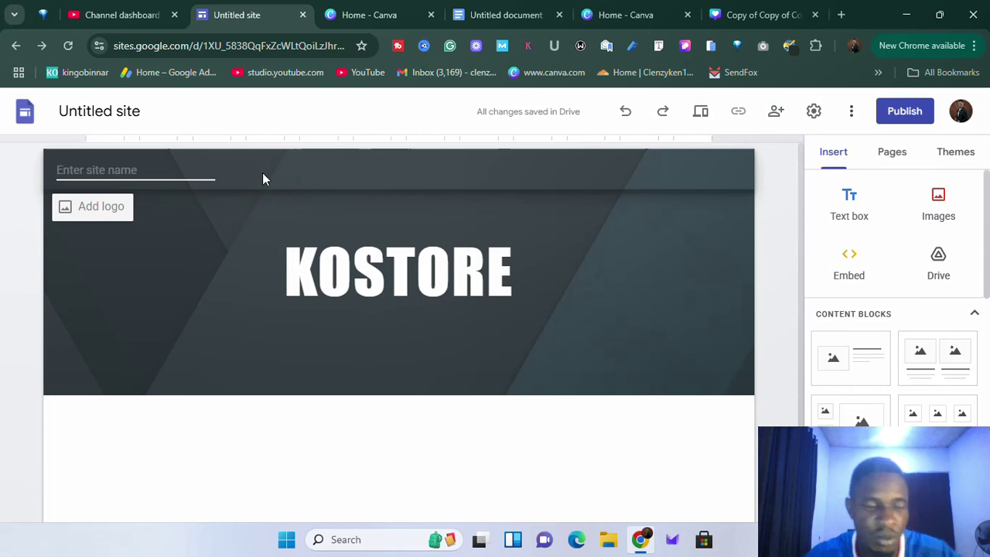
type("K")
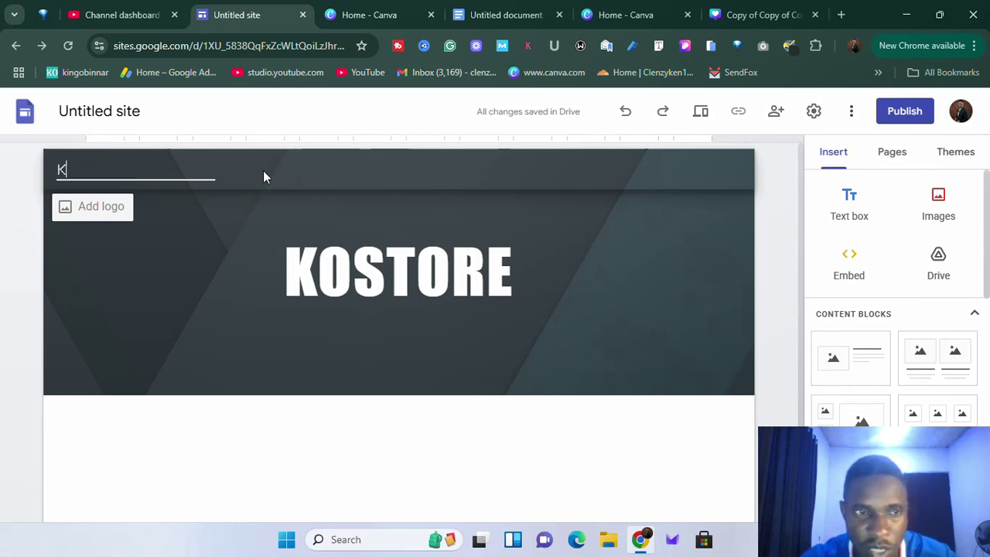
type("OSTORE")
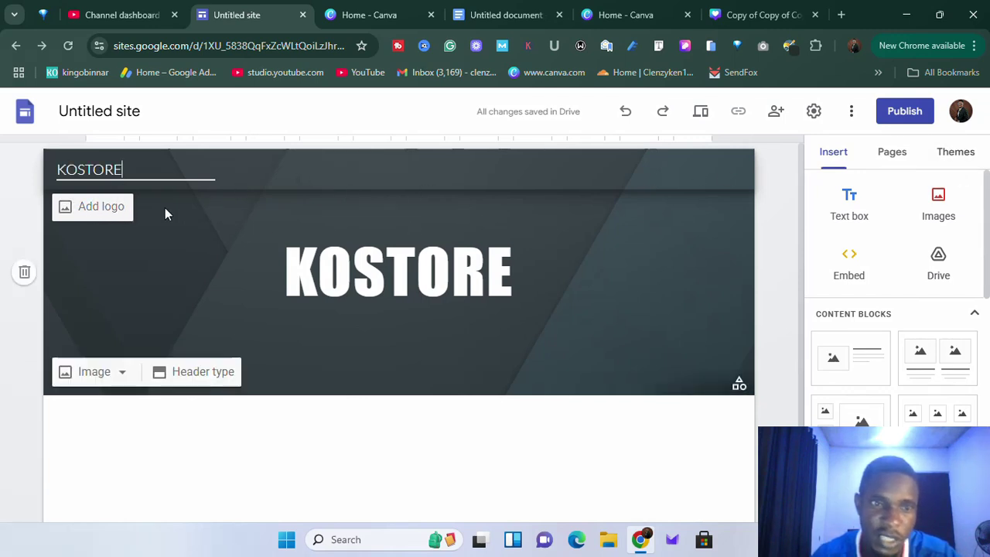
Apply the entered site name and review the header types available for the banner.
left_click(142, 245)
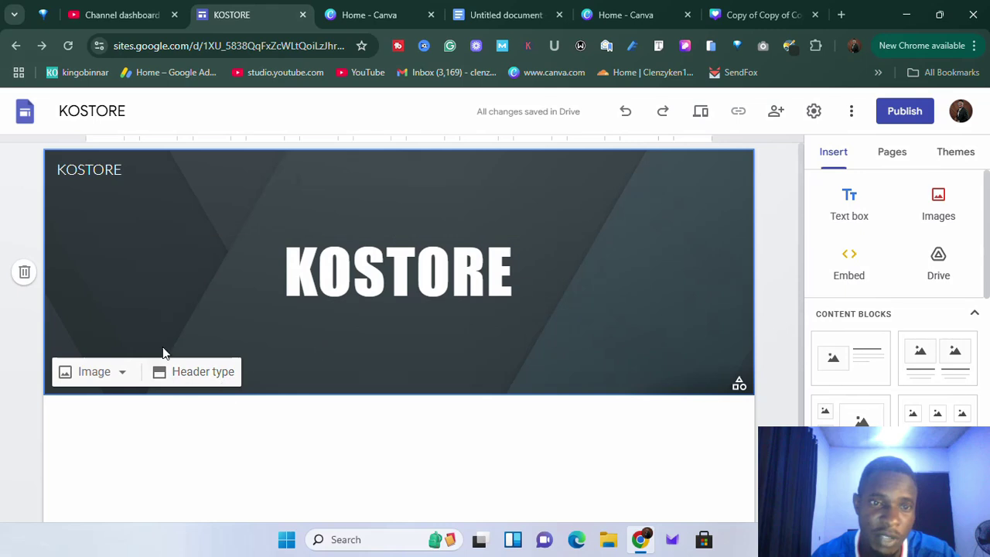
left_click(183, 377)
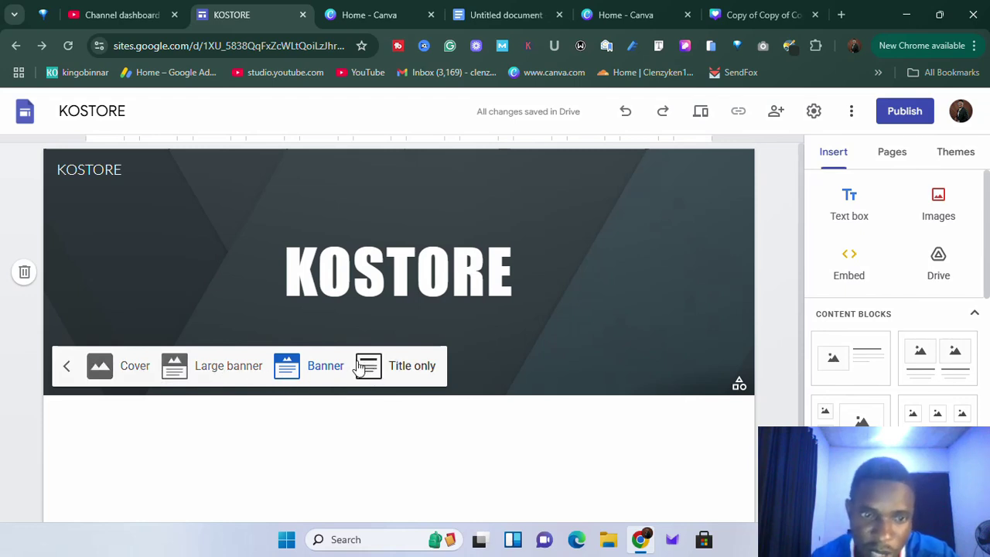
left_click(63, 368)
Replace the header's background image with the gallery photo of dark typewriter keys with yellow letters.
left_click(124, 372)
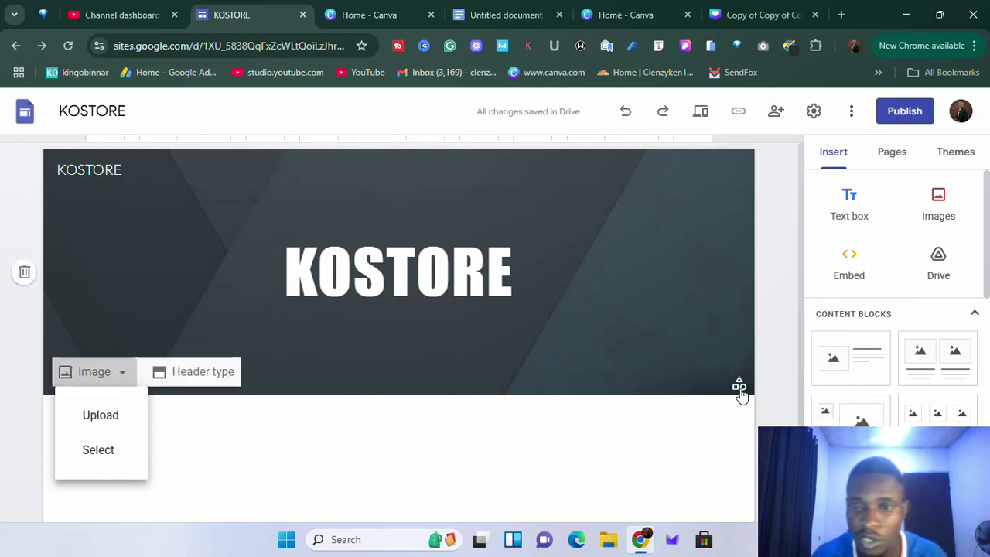
mouse_move(738, 393)
scroll(737, 392, "up", 5)
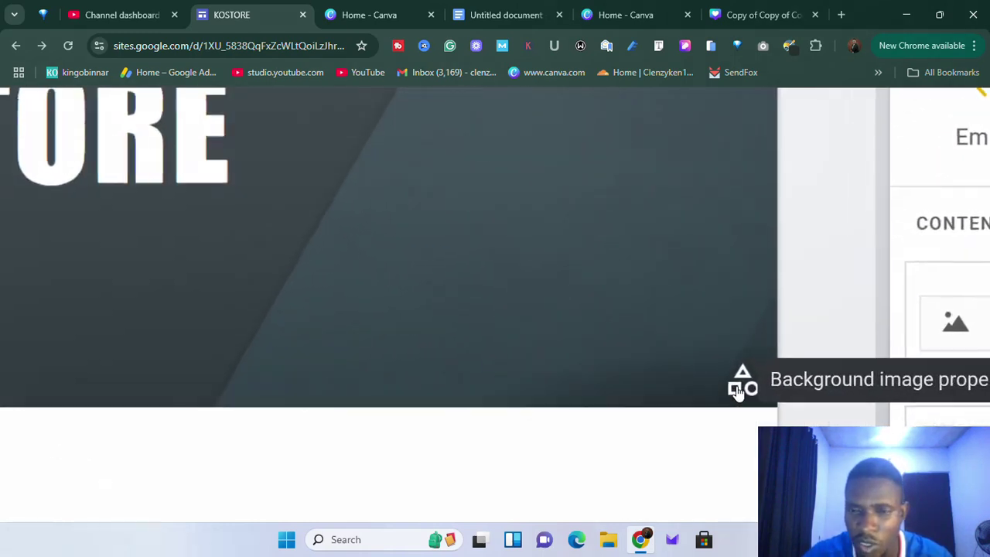
scroll(738, 393, "right", 3)
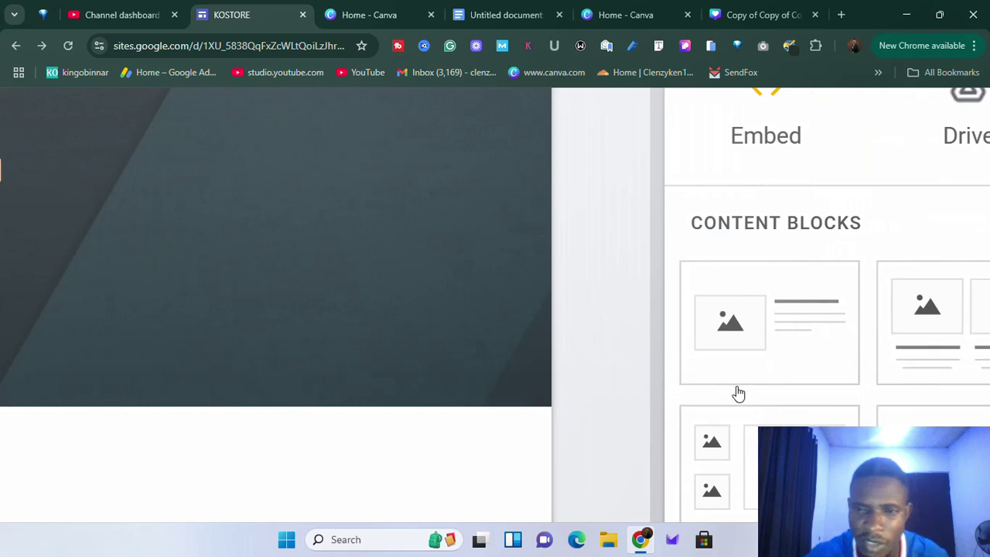
mouse_move(525, 387)
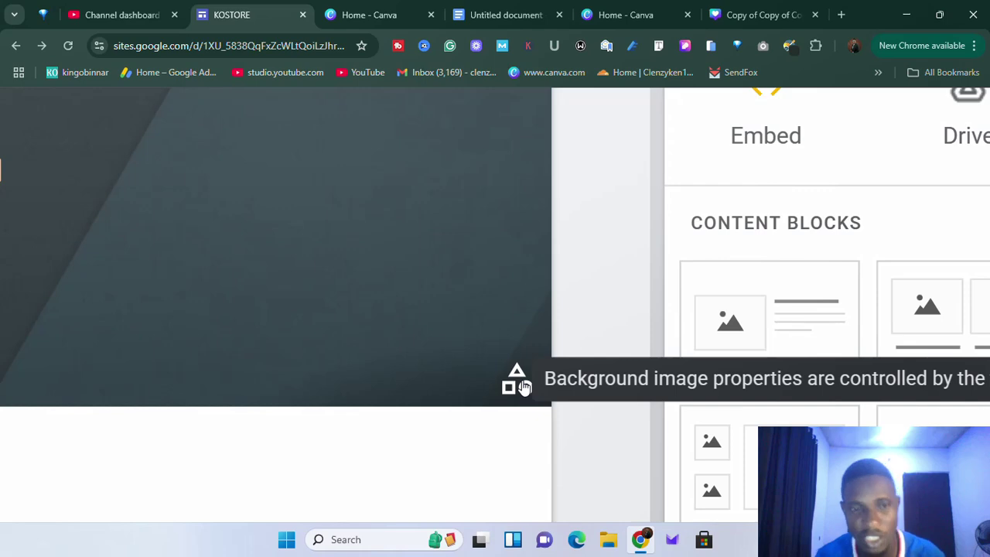
scroll(524, 387, "down", 5)
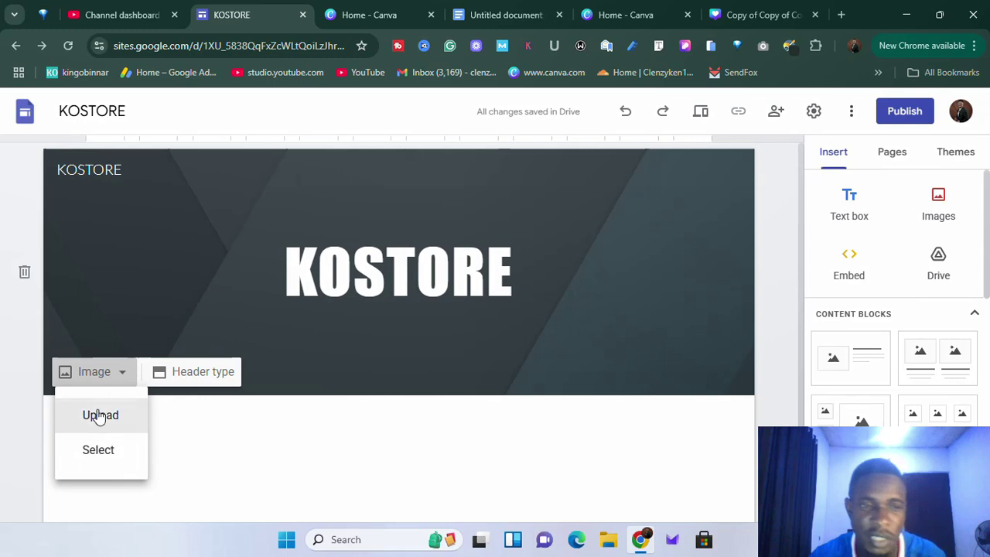
left_click(97, 453)
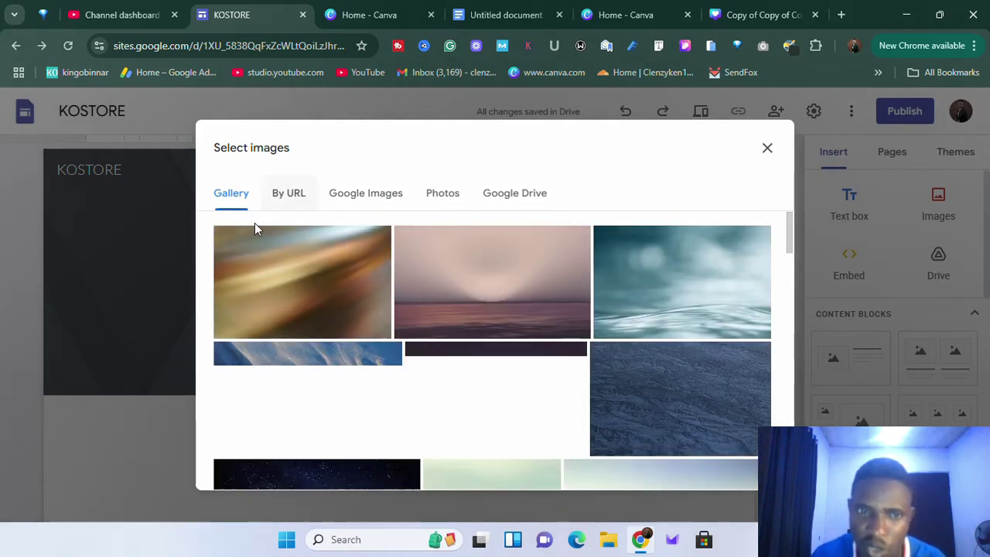
scroll(521, 357, "down", 3)
scroll(479, 325, "down", 6)
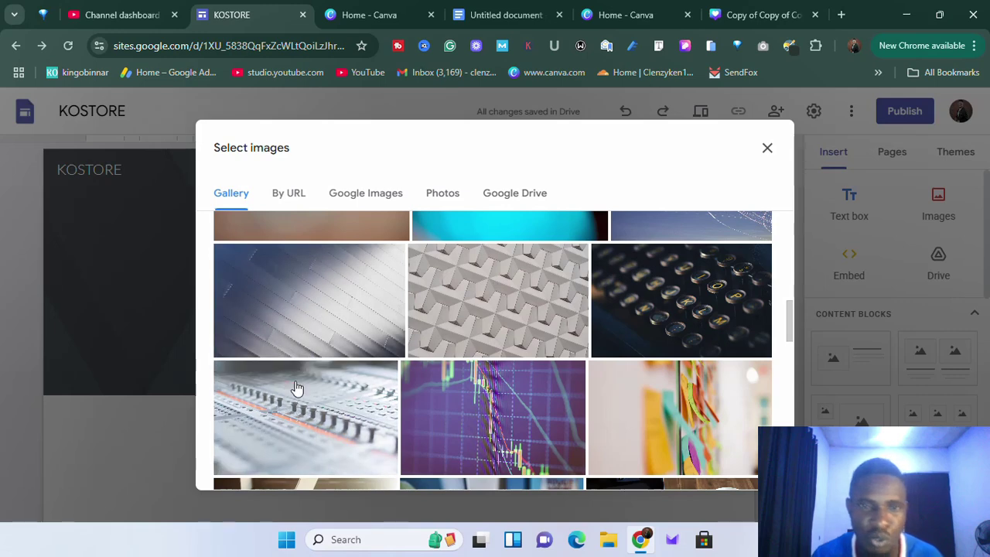
left_click(619, 332)
left_click(744, 470)
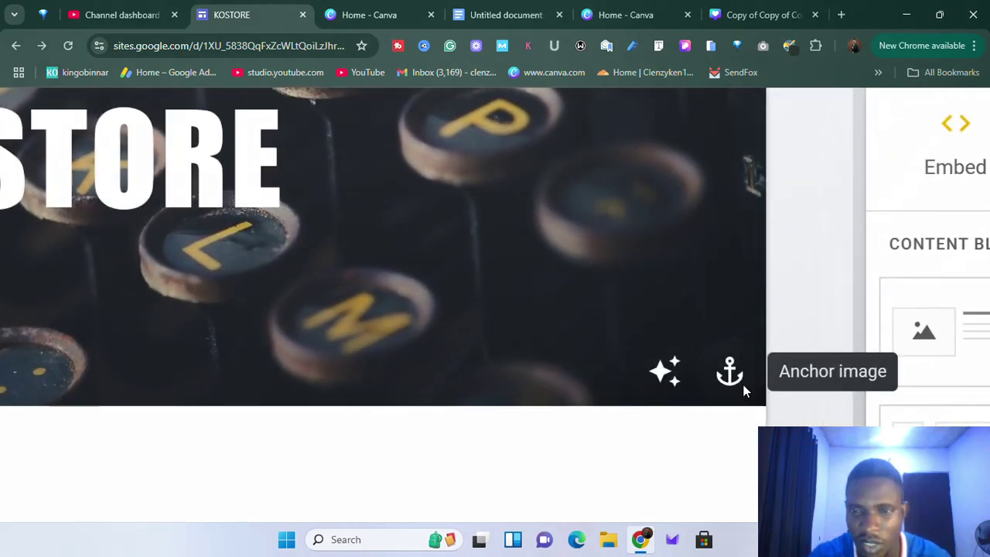
Compare the header image with and without the readability adjustment, leaving the adjustment switched on.
left_click(668, 373)
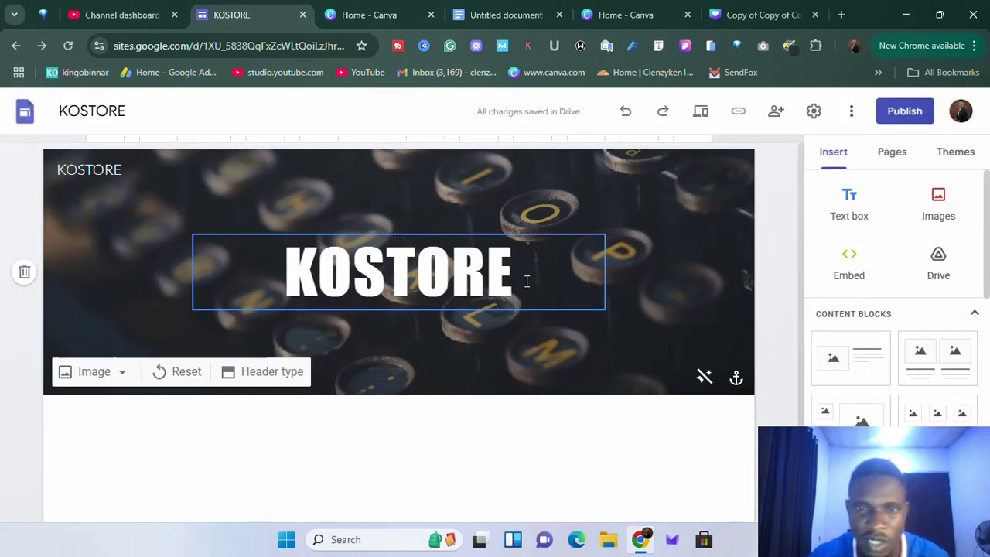
left_click(704, 382)
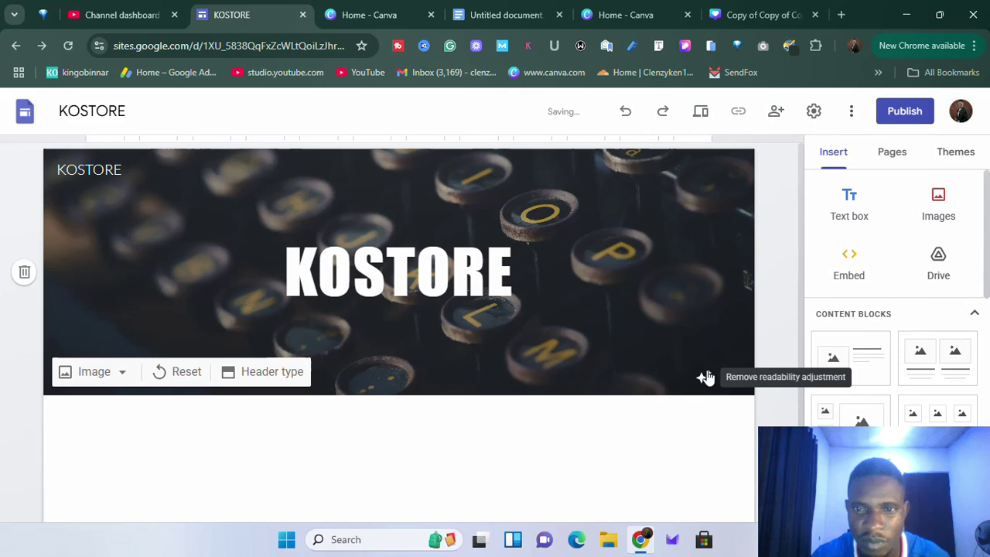
left_click(736, 379)
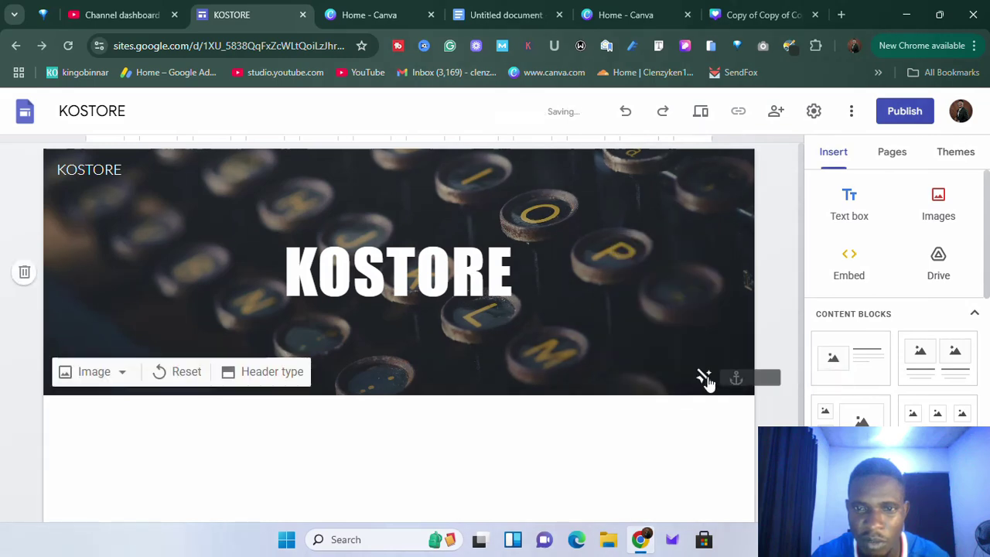
left_click(704, 379)
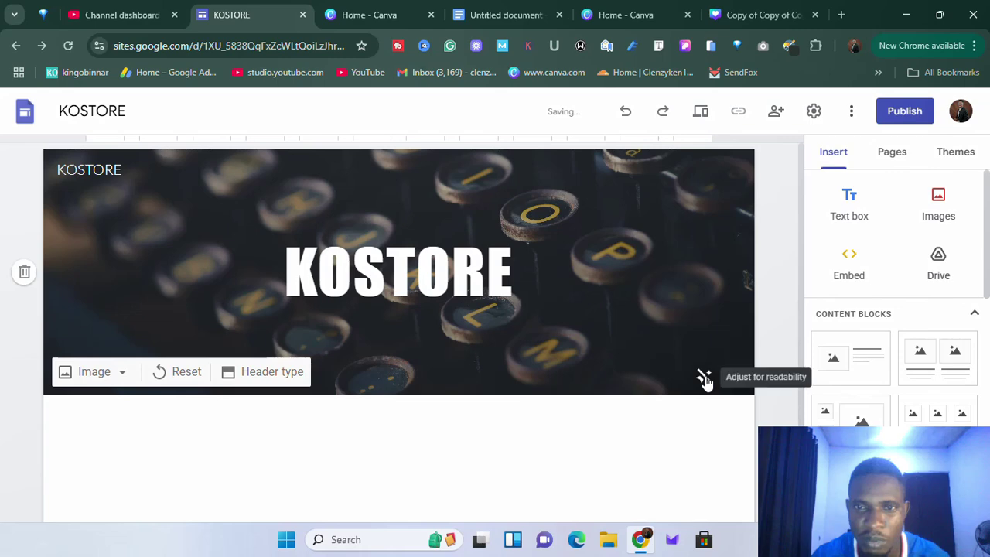
left_click(703, 380)
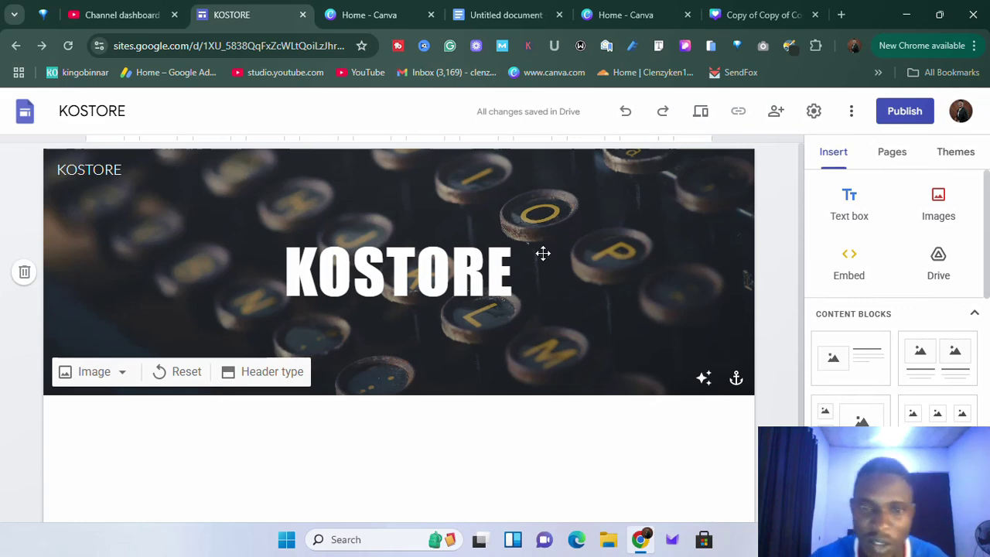
scroll(588, 263, "down", 1)
scroll(387, 278, "up", 1)
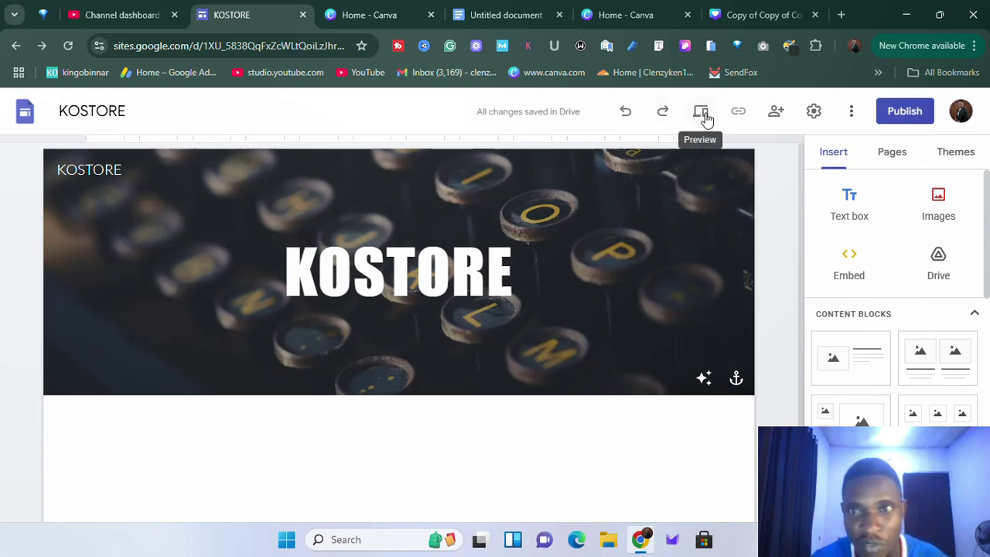
scroll(640, 117, "up", 5)
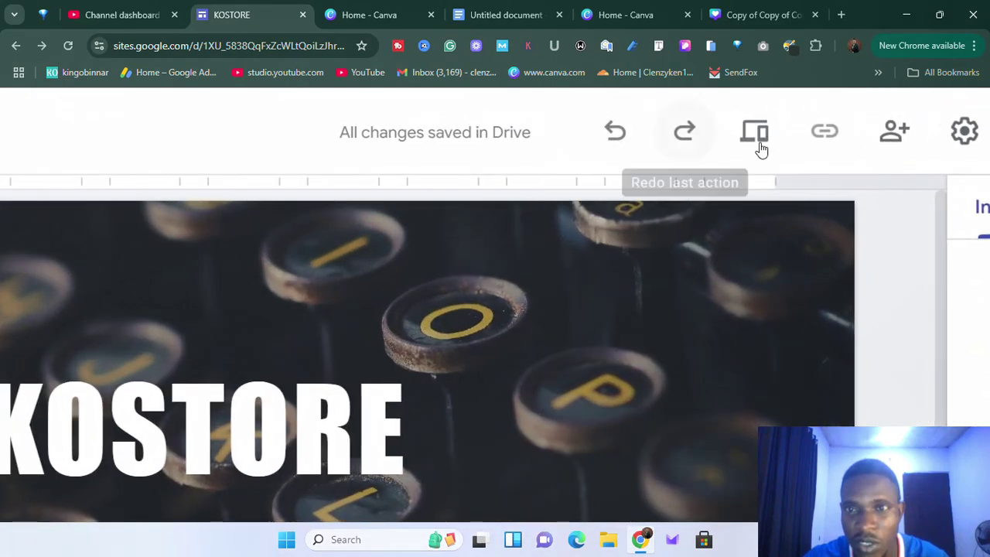
scroll(765, 140, "up", 4)
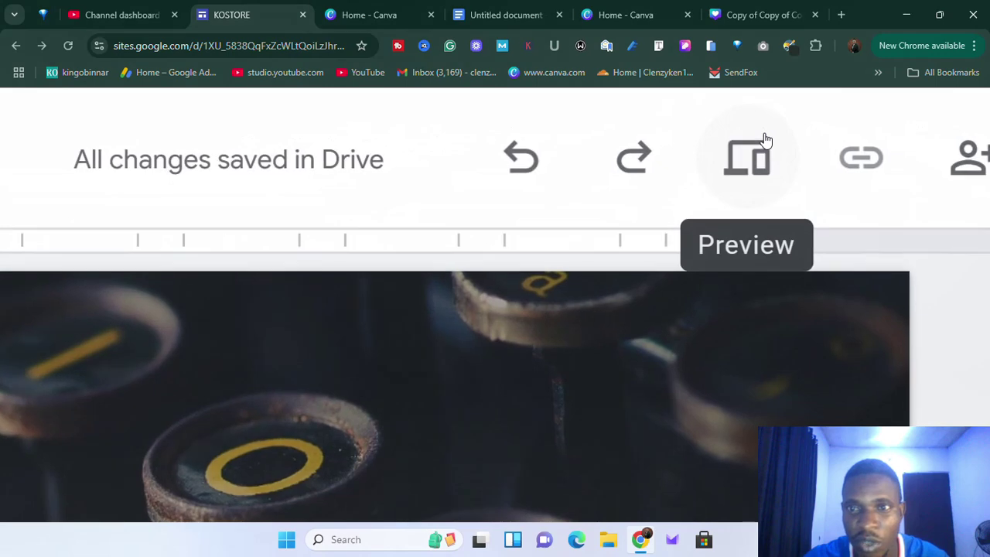
scroll(765, 140, "down", 8)
scroll(764, 140, "down", 1)
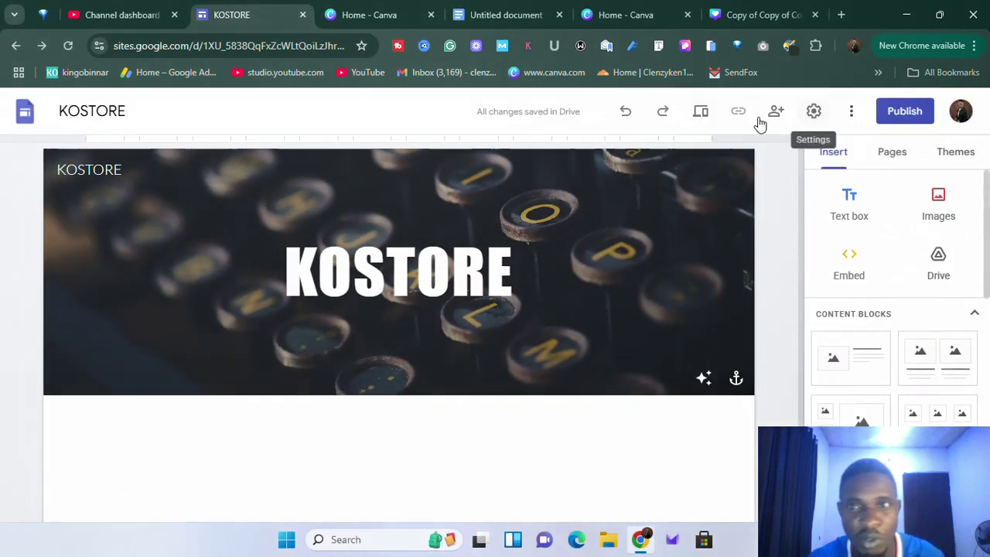
mouse_move(622, 241)
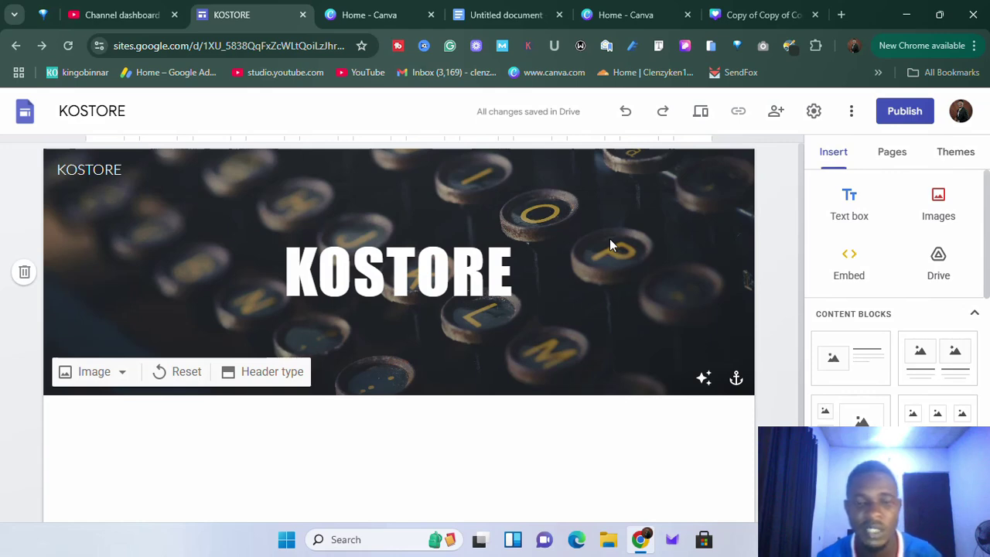
Insert a text box in the blank area below the header containing "Our website use cookies".
scroll(254, 435, "down", 1)
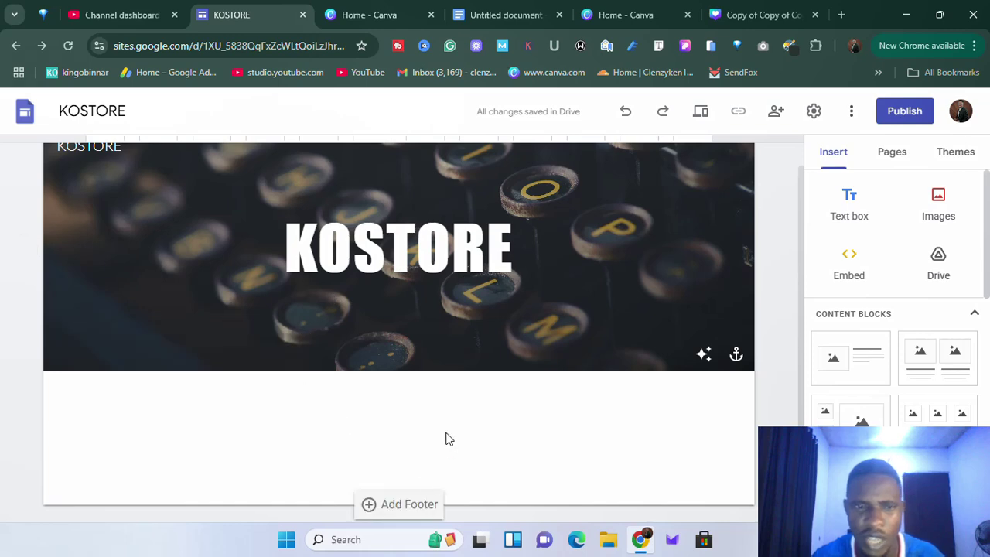
double_click(406, 404)
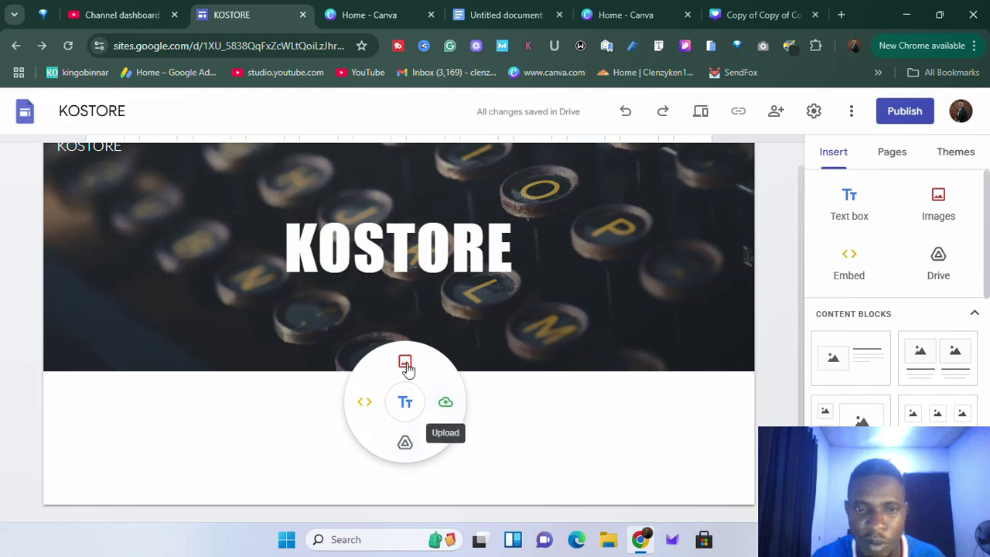
left_click(400, 406)
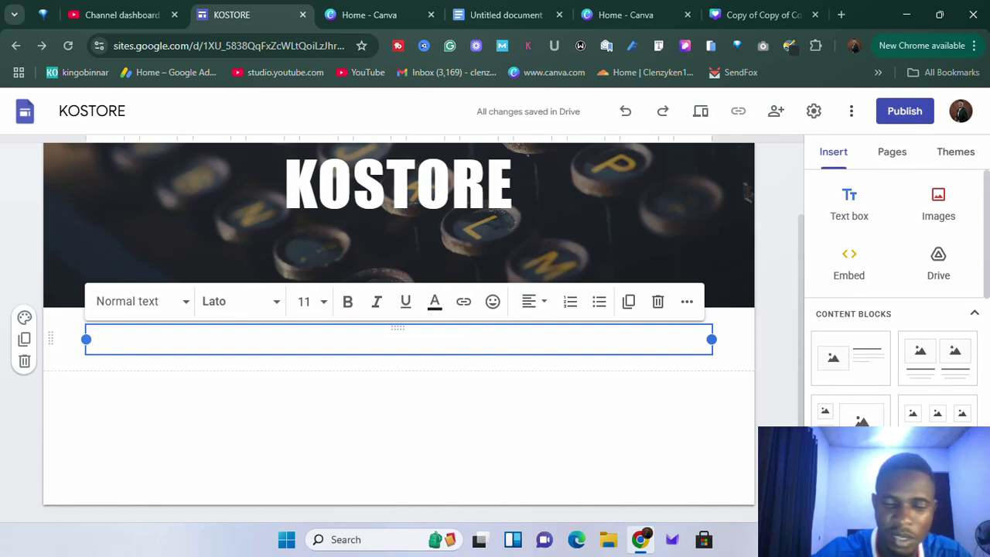
type("Our website use cookies")
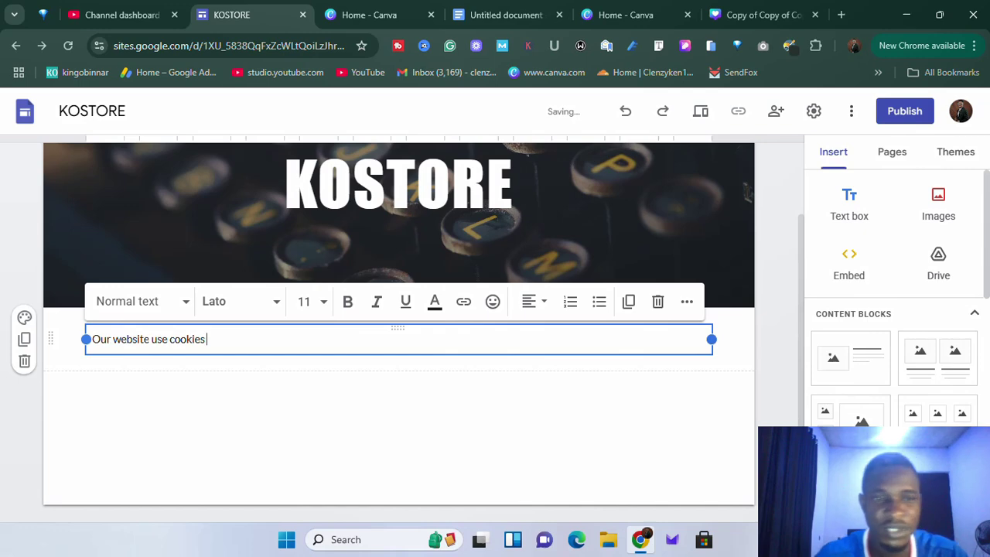
Center-align the whole "Our website use cookies" text.
key("ctrl+a")
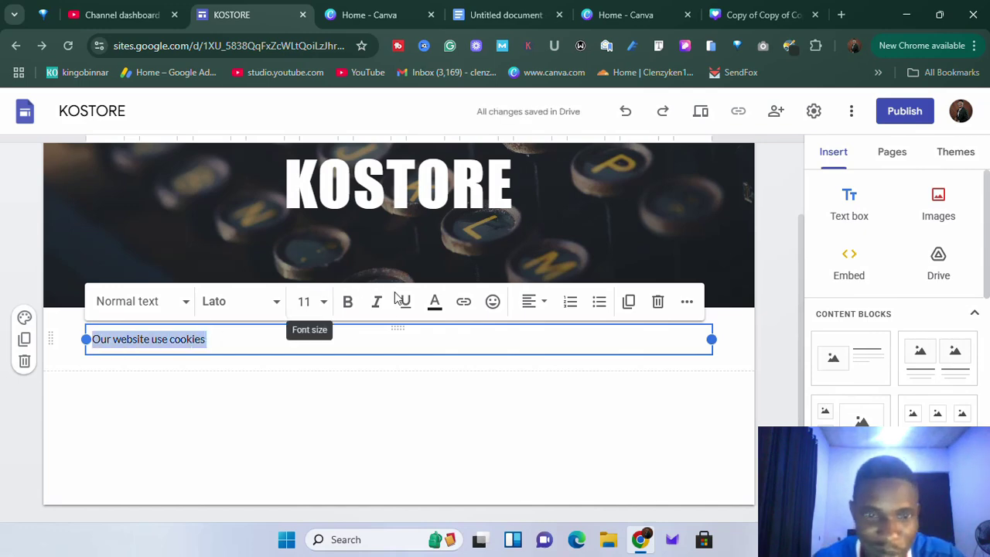
left_click(527, 303)
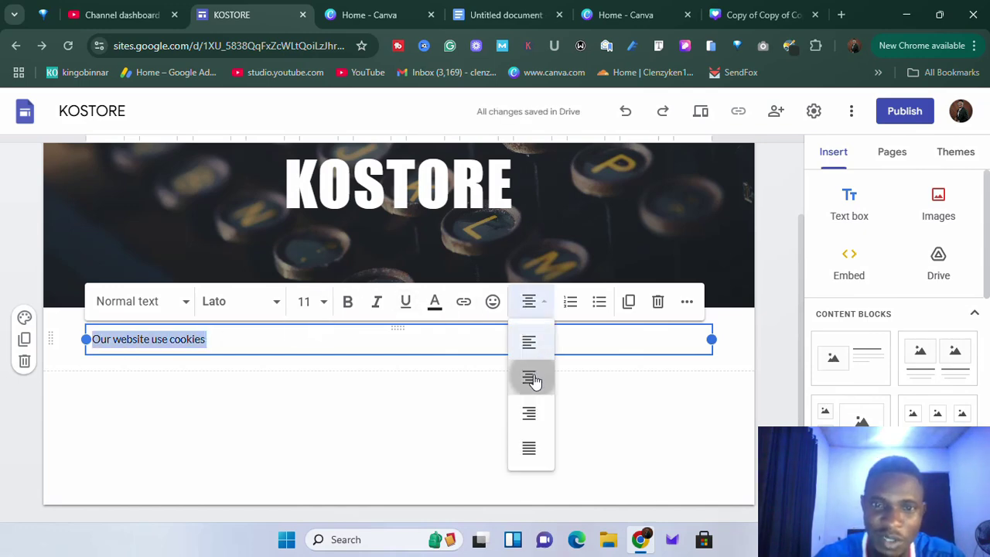
left_click(532, 378)
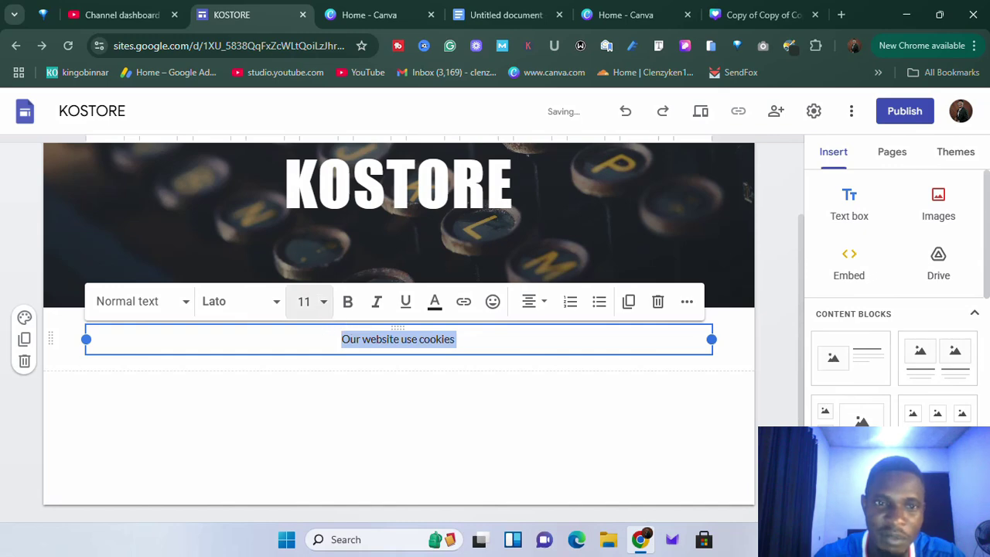
Try the Impact font on the selected cookies text.
left_click(273, 303)
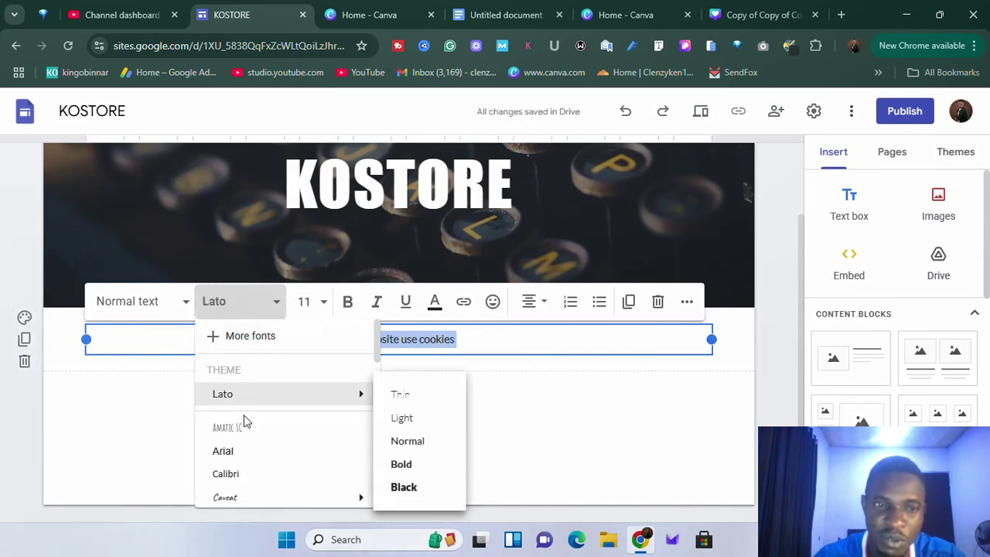
scroll(248, 426, "down", 2)
scroll(275, 403, "down", 2)
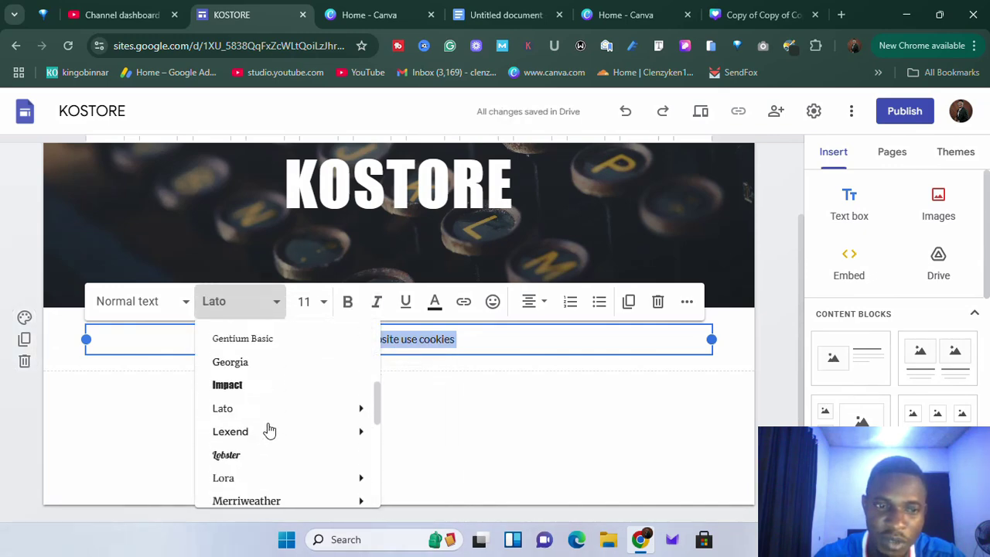
left_click(358, 371)
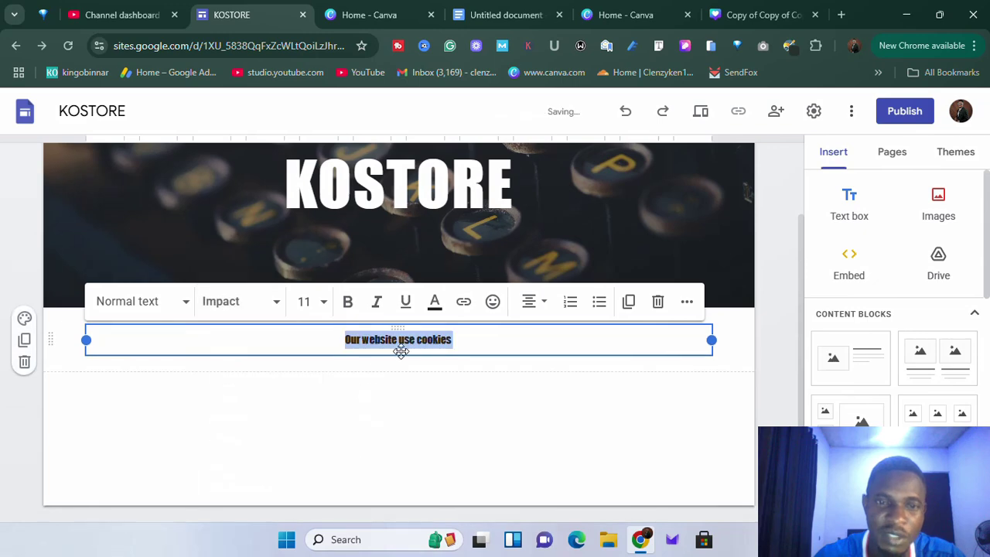
Format the cookies text in bold Arial and deselect its text box.
left_click(265, 308)
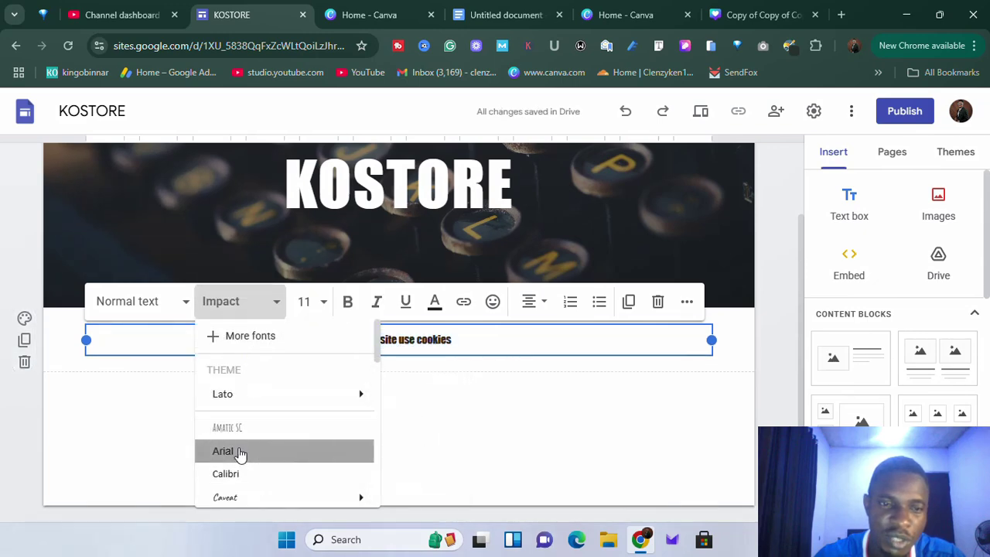
left_click(238, 454)
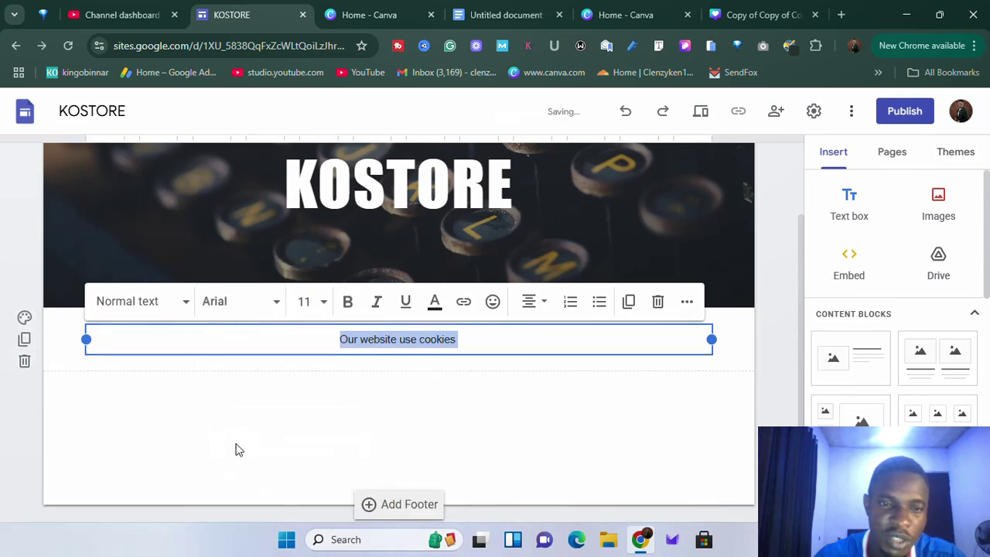
left_click(186, 307)
left_click(187, 307)
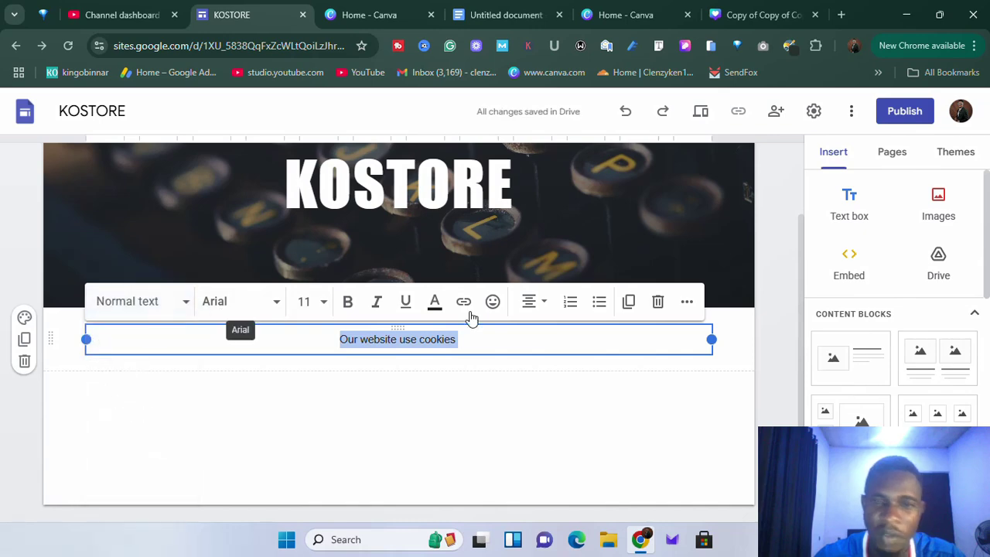
left_click(347, 301)
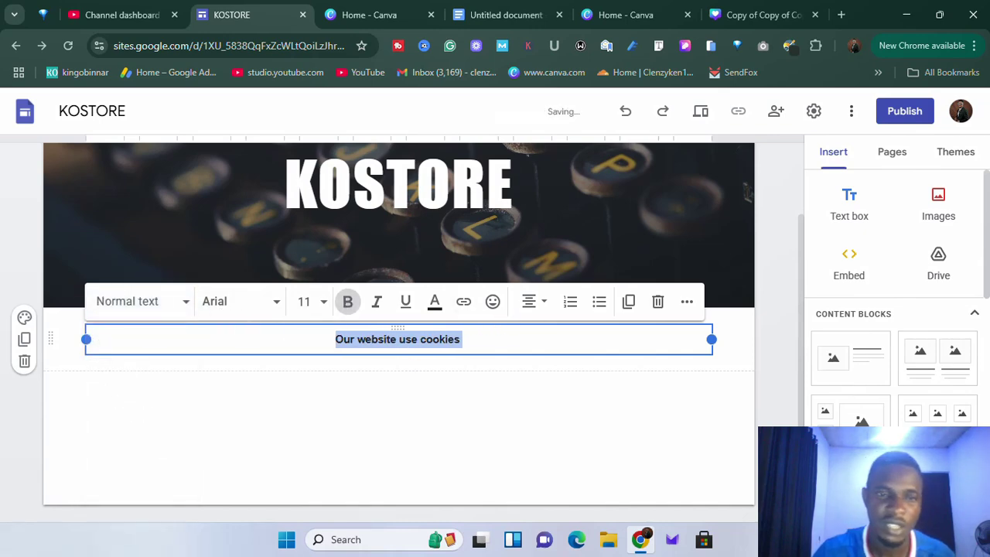
left_click(106, 374)
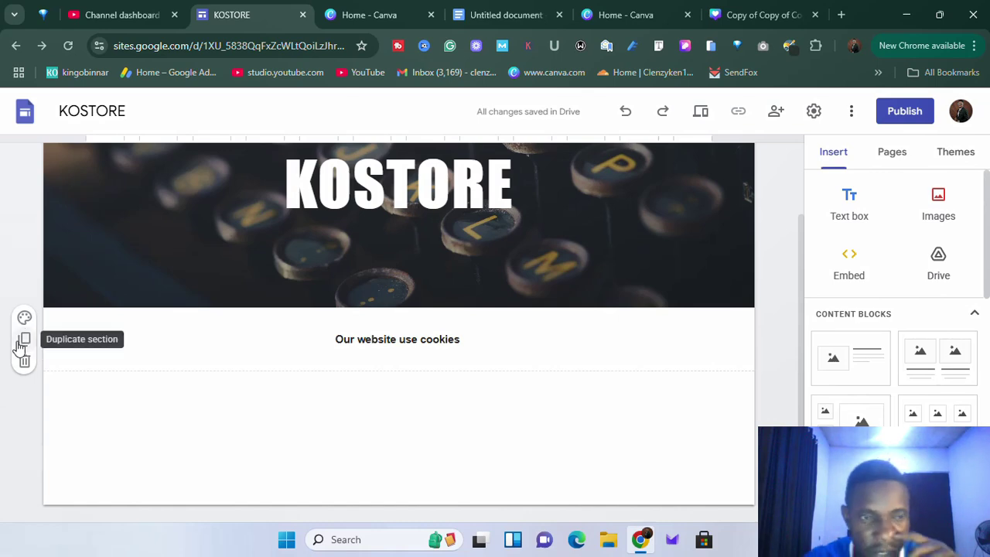
Apply the Style 3 section color to the section containing the cookies text.
scroll(18, 347, "up", 5)
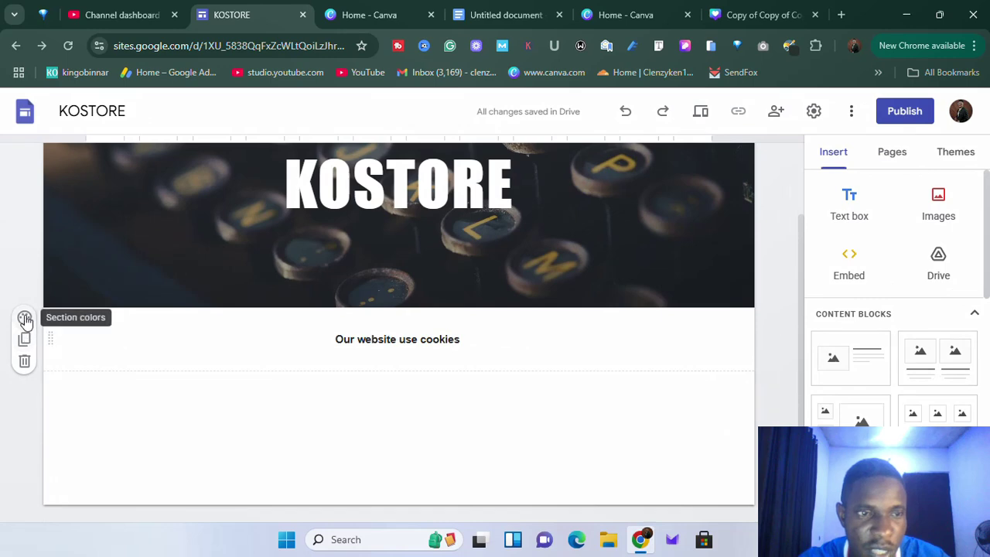
left_click(25, 319)
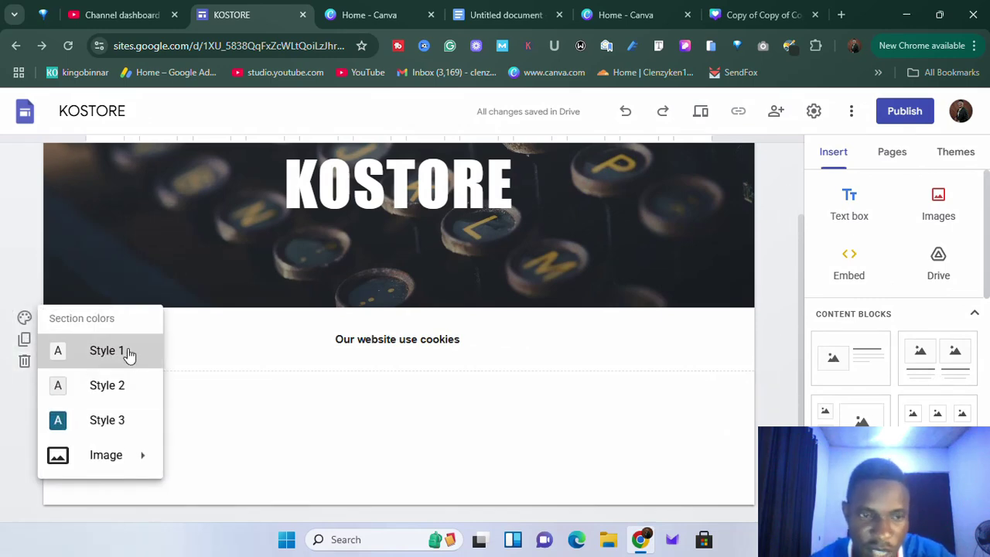
mouse_move(109, 468)
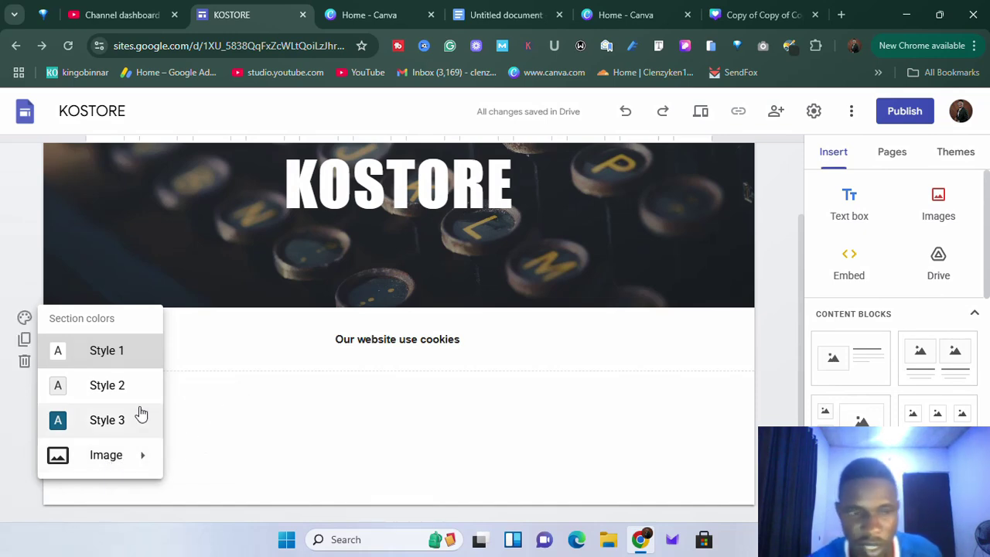
scroll(111, 345, "up", 1)
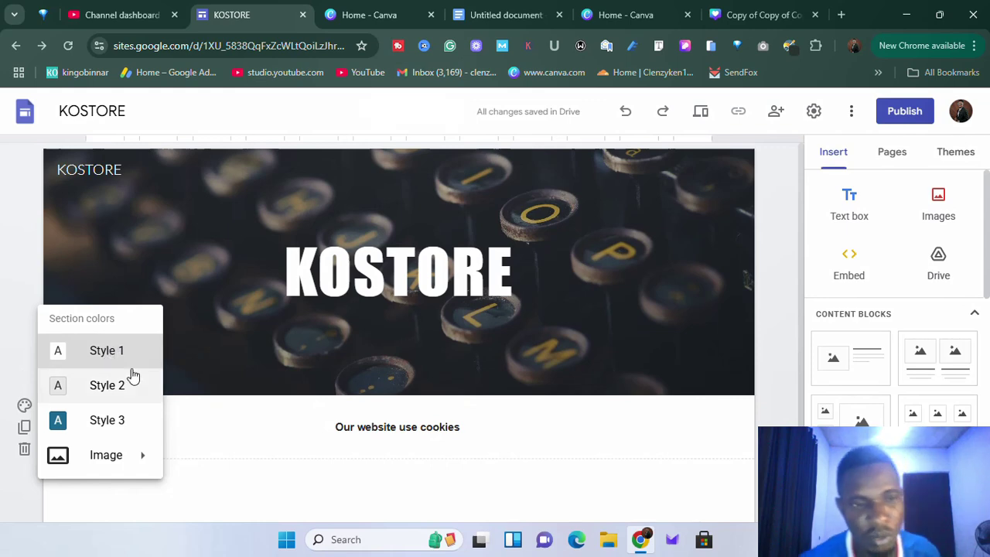
left_click(110, 420)
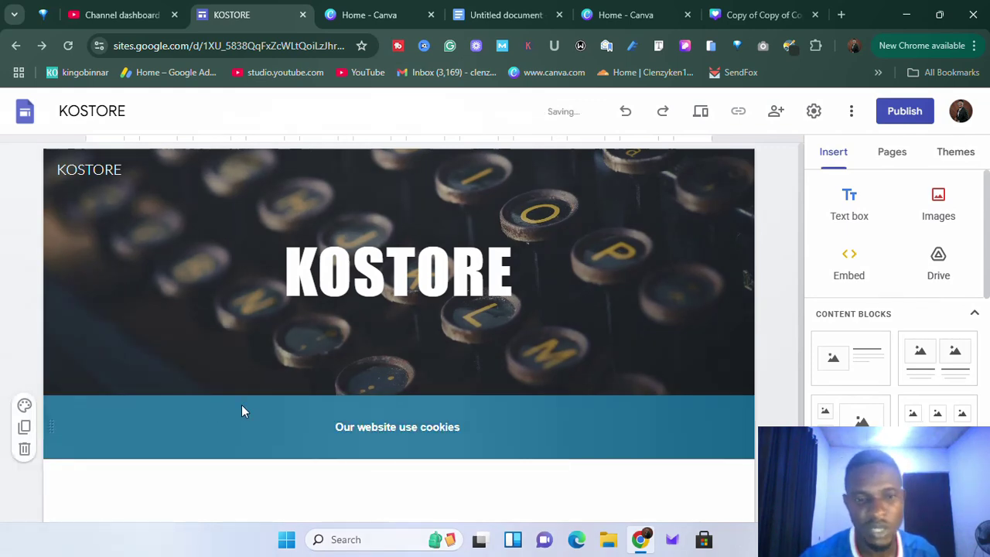
scroll(459, 422, "down", 1)
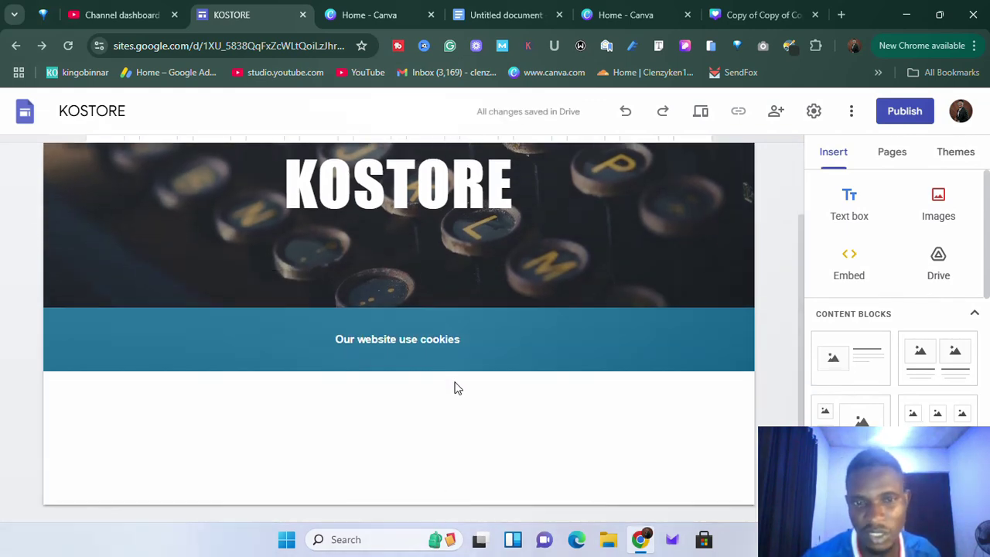
scroll(456, 386, "up", 1)
scroll(499, 338, "down", 1)
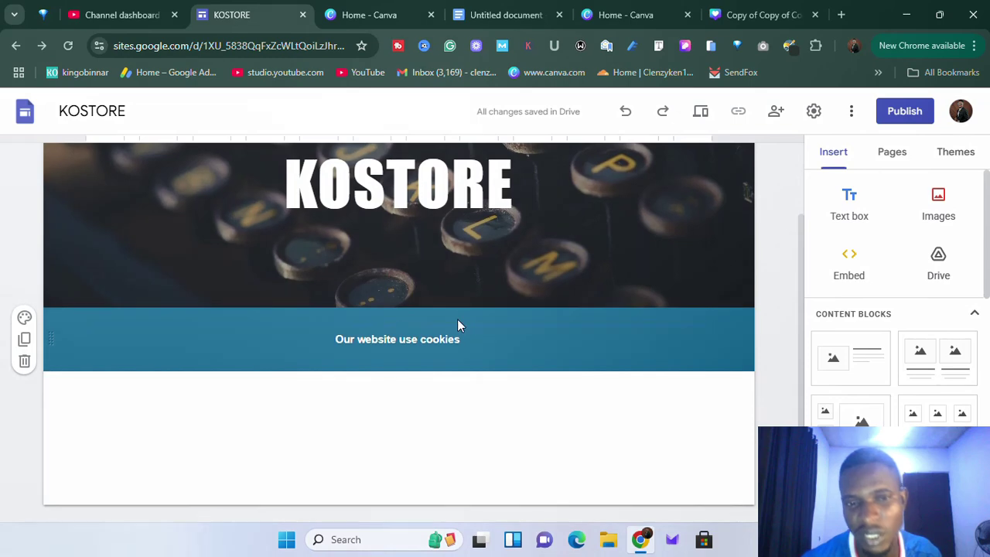
Try font size 12 on the whole "Our website use cookies" text.
left_click(438, 347)
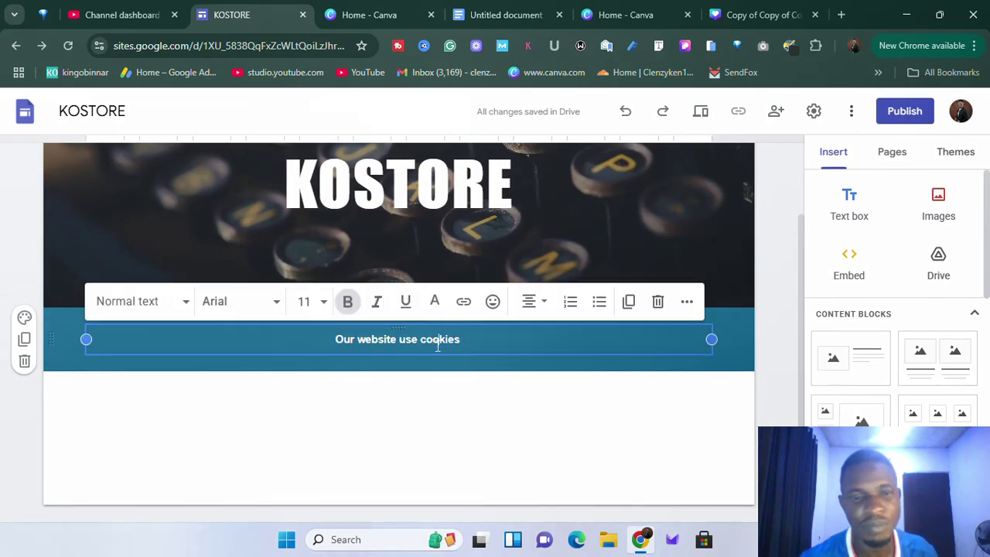
left_click(318, 301)
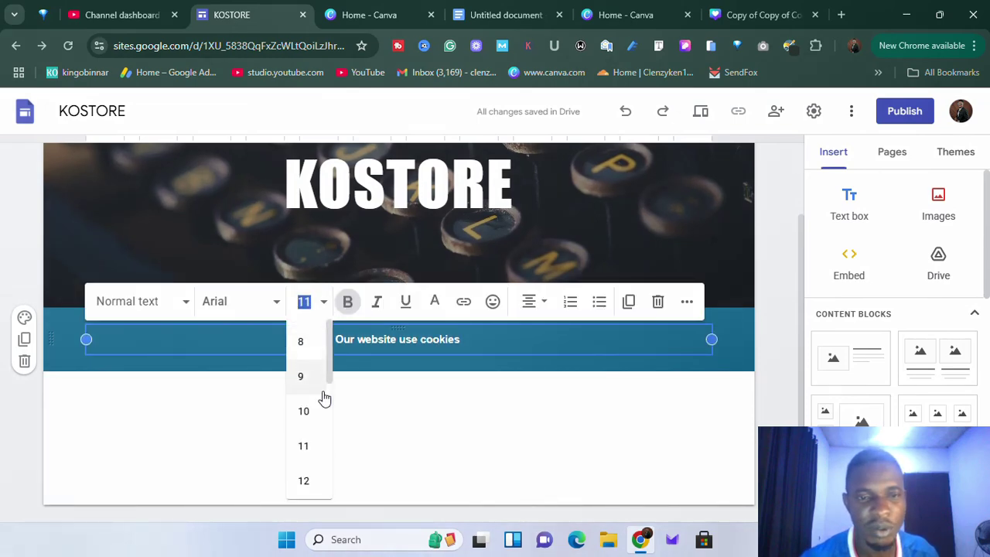
left_click(302, 482)
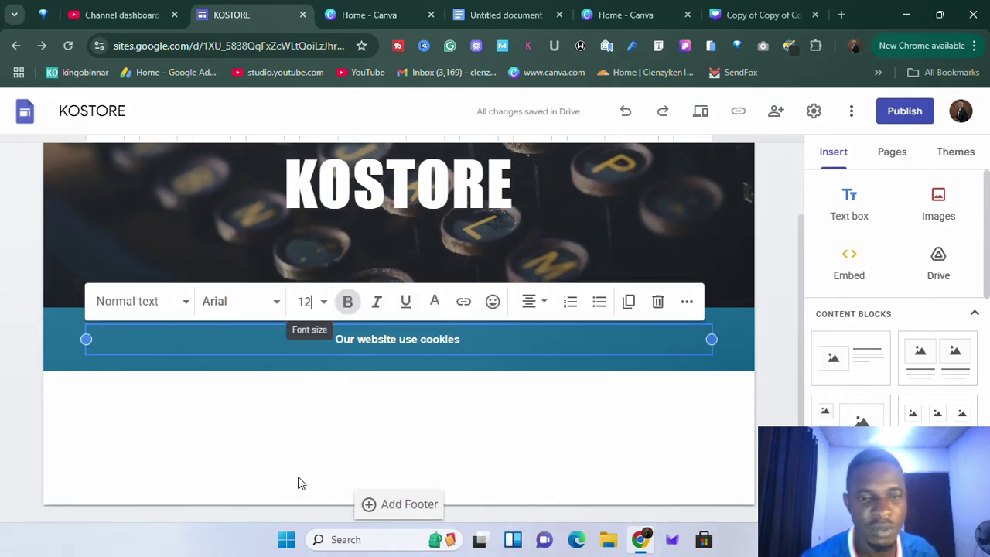
triple_click(374, 345)
left_click(319, 303)
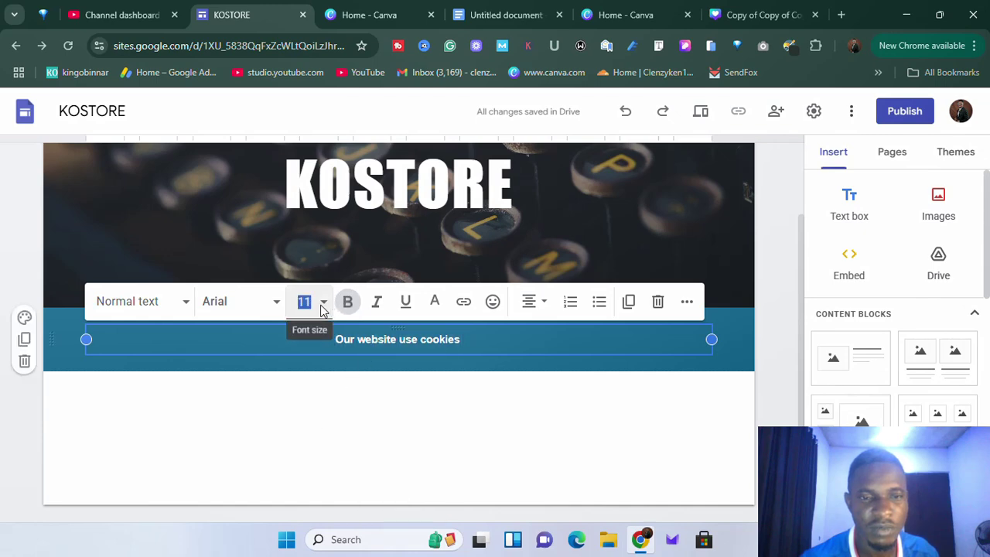
left_click(302, 481)
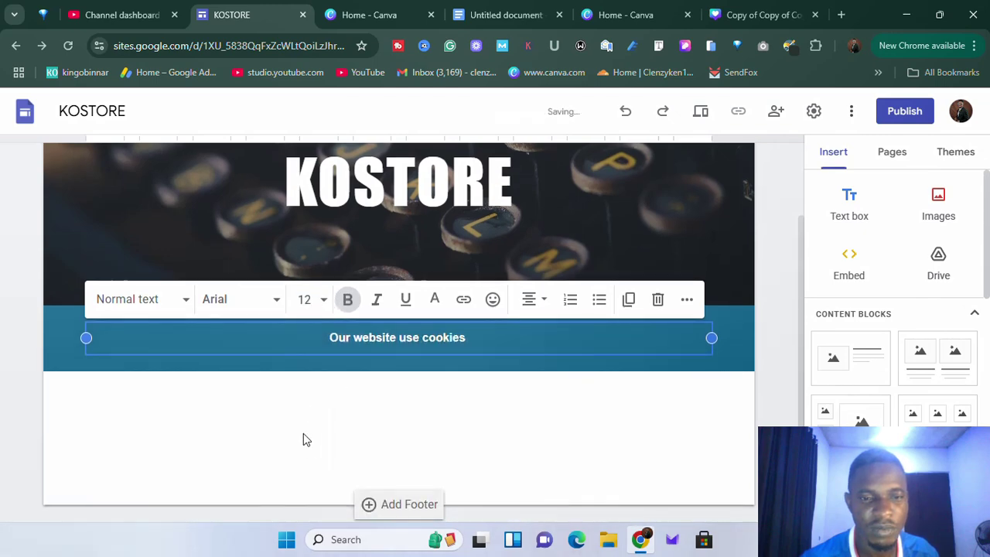
Try enlarging the whole cookies text to font size 18.
left_click(320, 302)
scroll(312, 410, "down", 2)
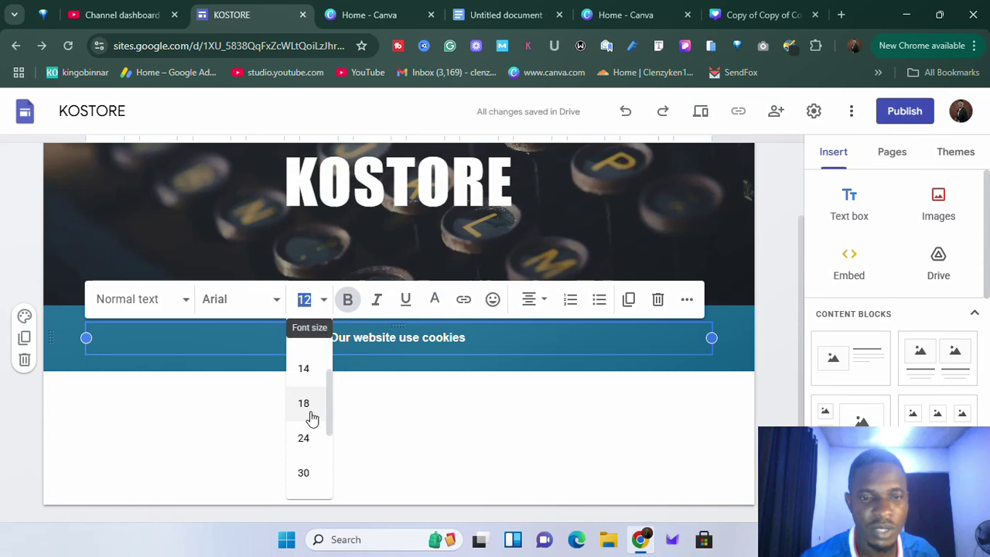
triple_click(390, 345)
left_click(324, 298)
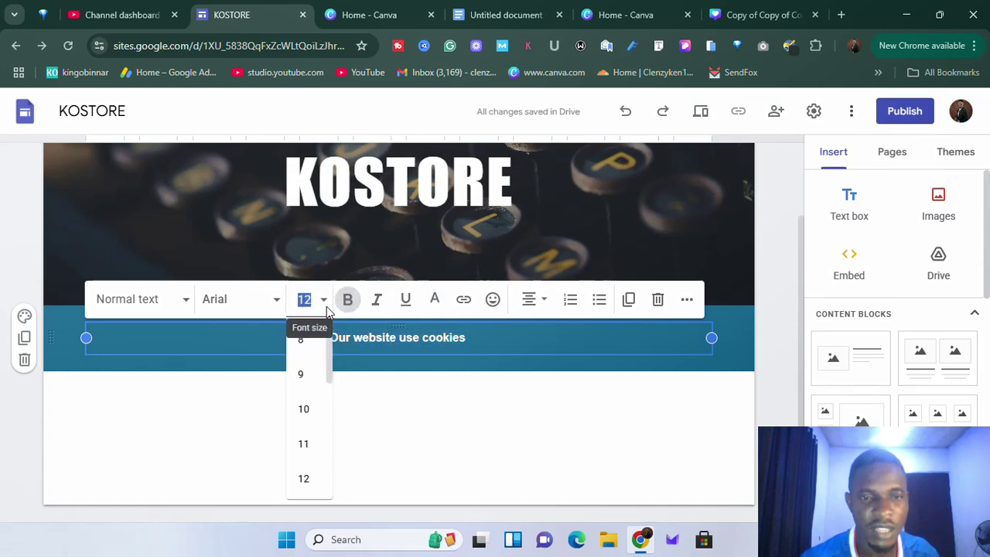
scroll(300, 422, "down", 2)
left_click(304, 408)
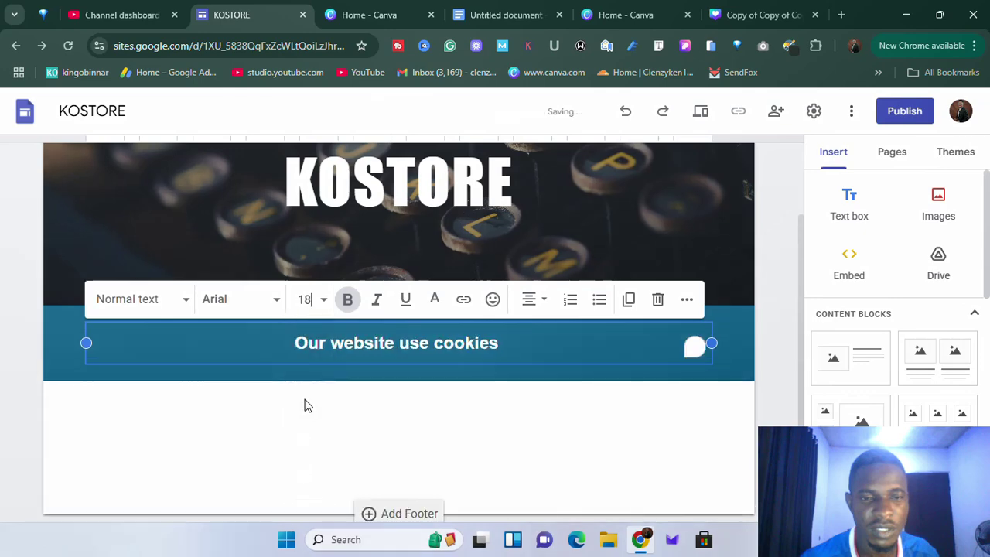
Set the cookies text's font size to 14 and deselect its text box.
left_click(321, 303)
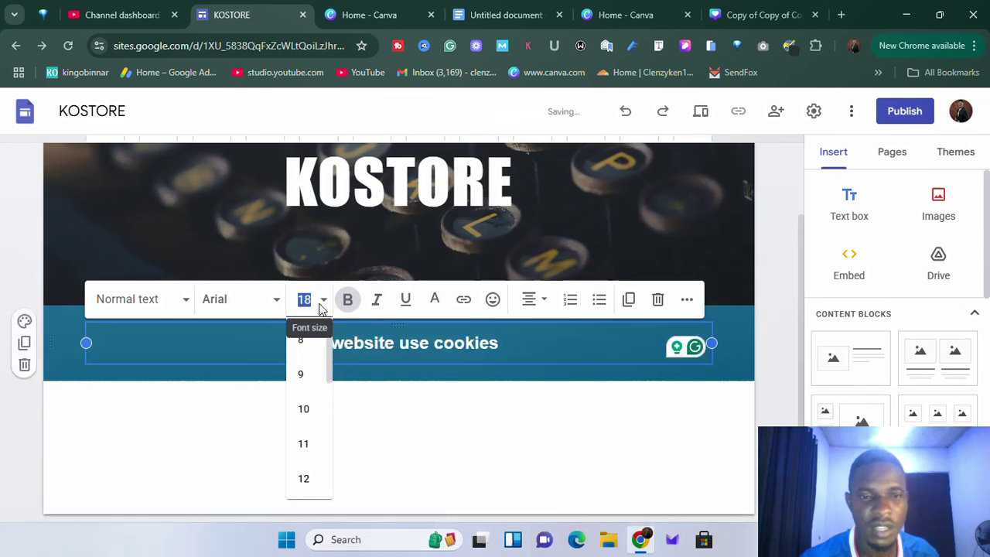
scroll(309, 437, "down", 2)
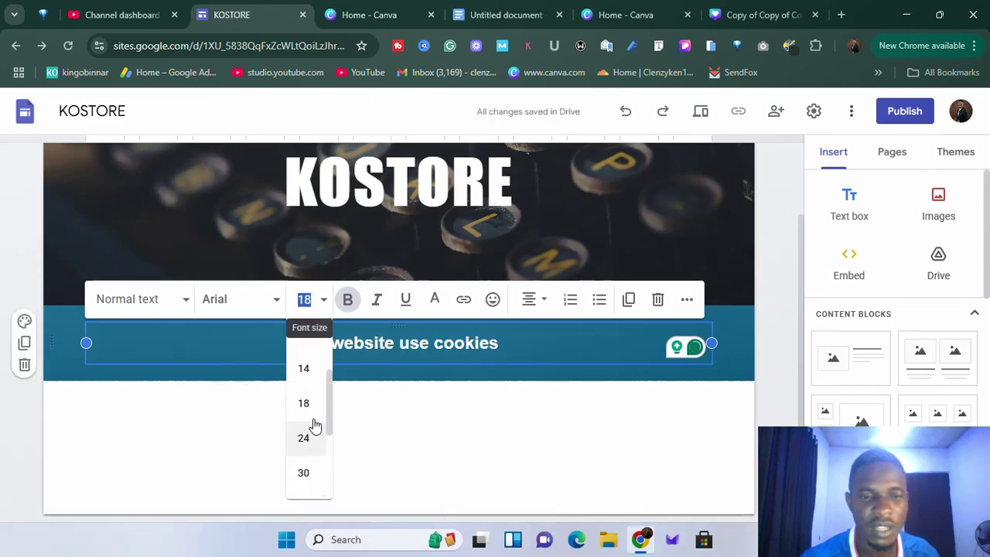
left_click(311, 373)
left_click(355, 398)
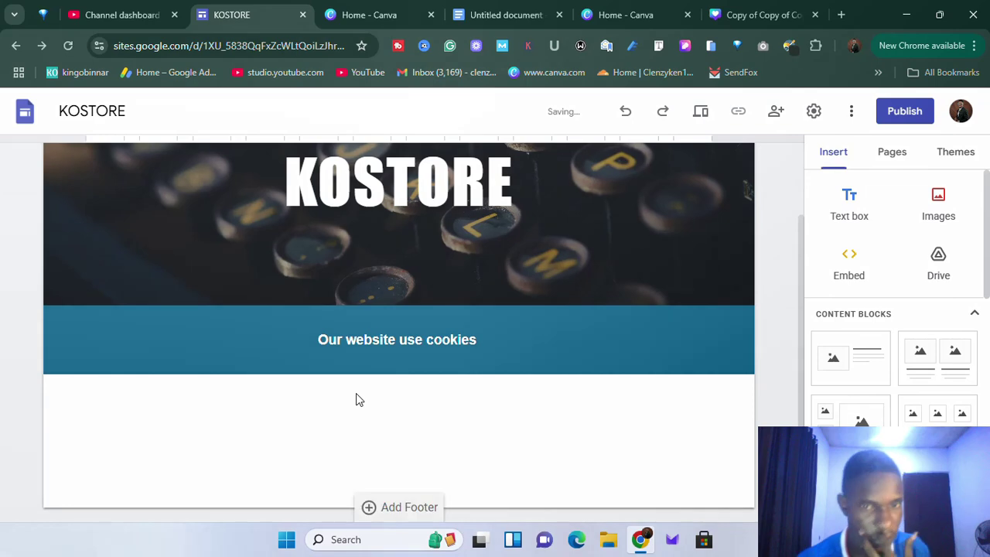
scroll(371, 394, "up", 1)
scroll(396, 383, "down", 1)
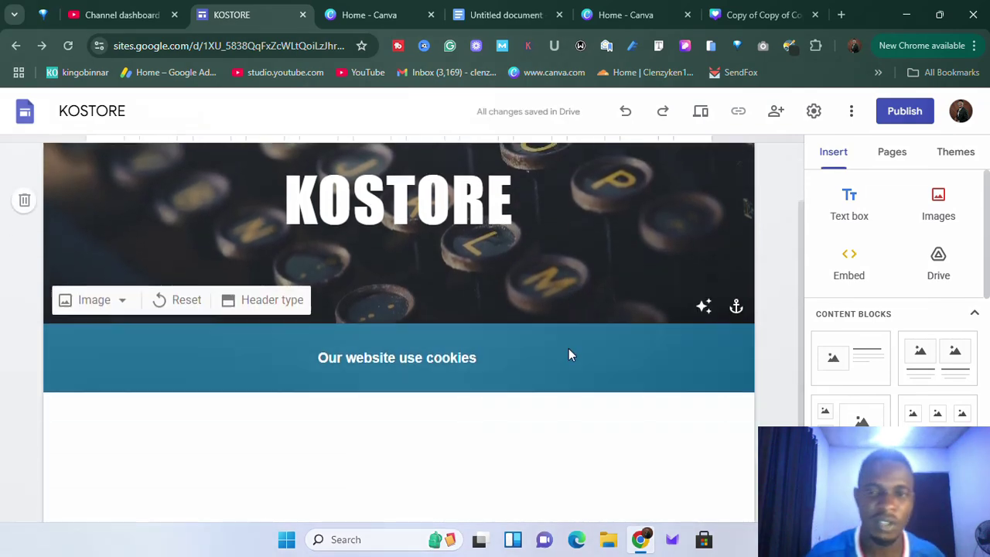
scroll(568, 354, "up", 1)
scroll(493, 340, "down", 1)
left_click(494, 321)
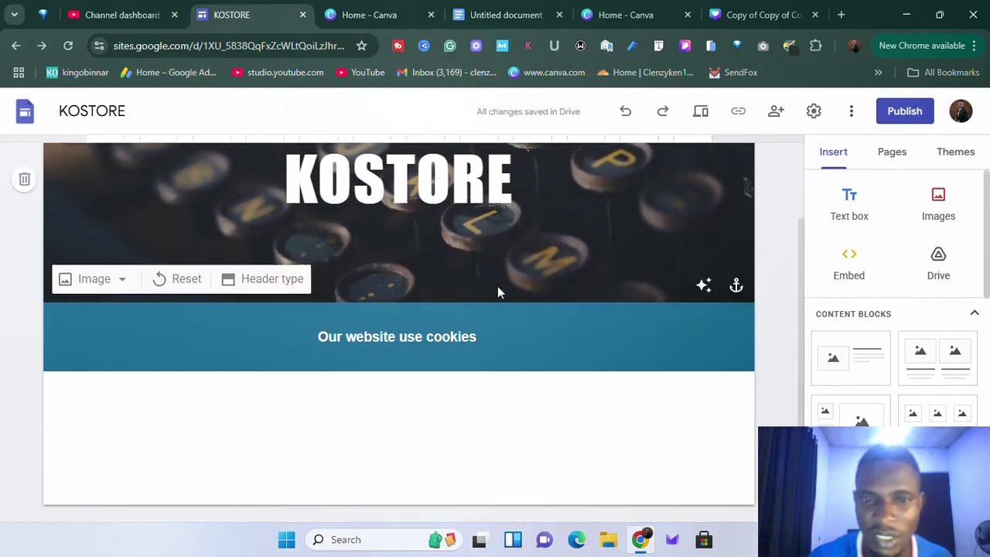
scroll(496, 278, "up", 1)
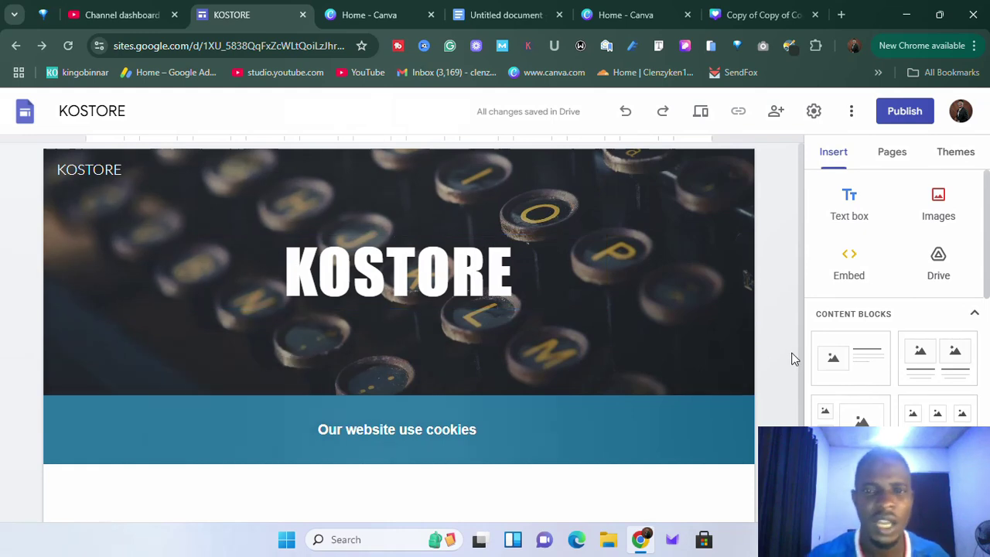
Look through the content block layouts and the other elements that can be inserted on the page.
scroll(853, 316, "down", 2)
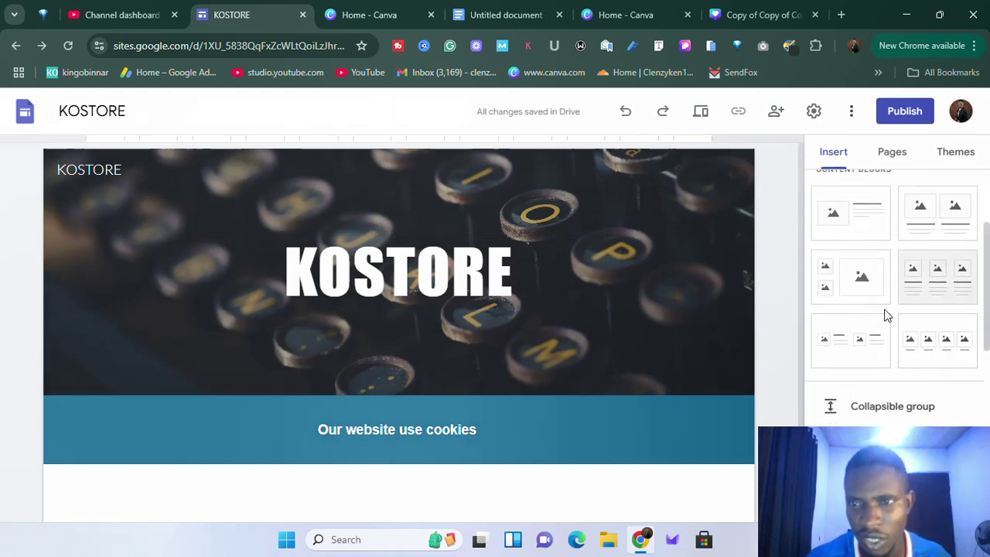
scroll(878, 317, "up", 2)
scroll(928, 335, "down", 2)
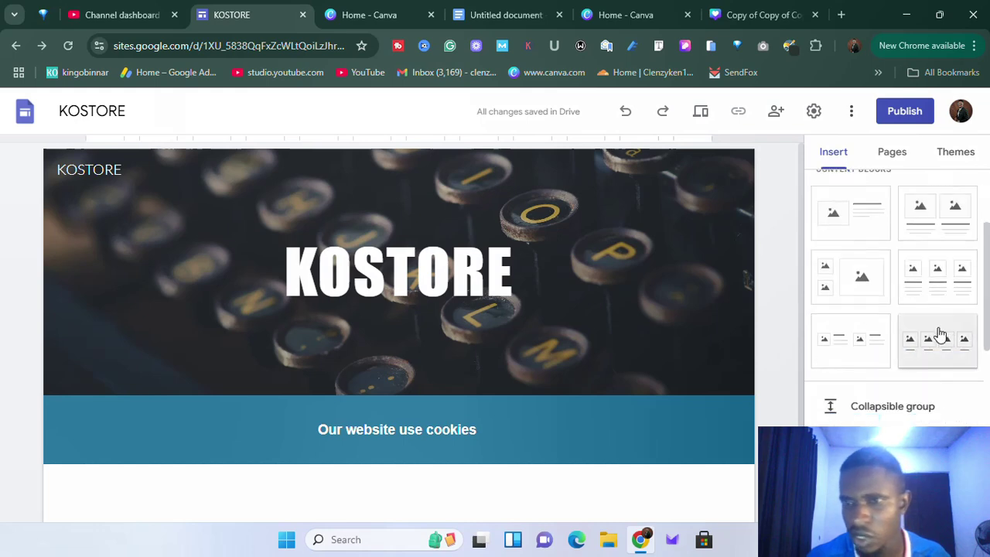
scroll(932, 329, "up", 2)
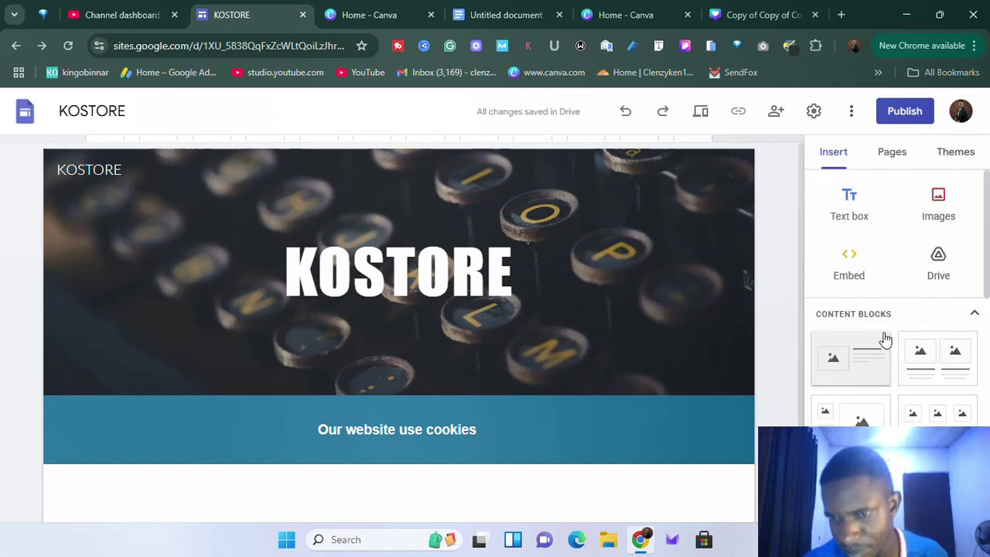
scroll(957, 340, "down", 2)
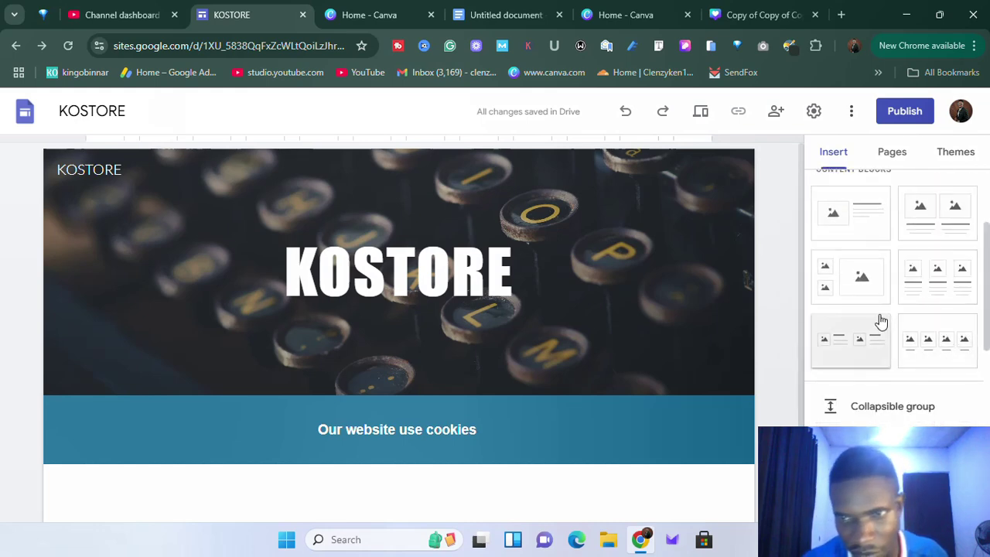
scroll(597, 362, "down", 1)
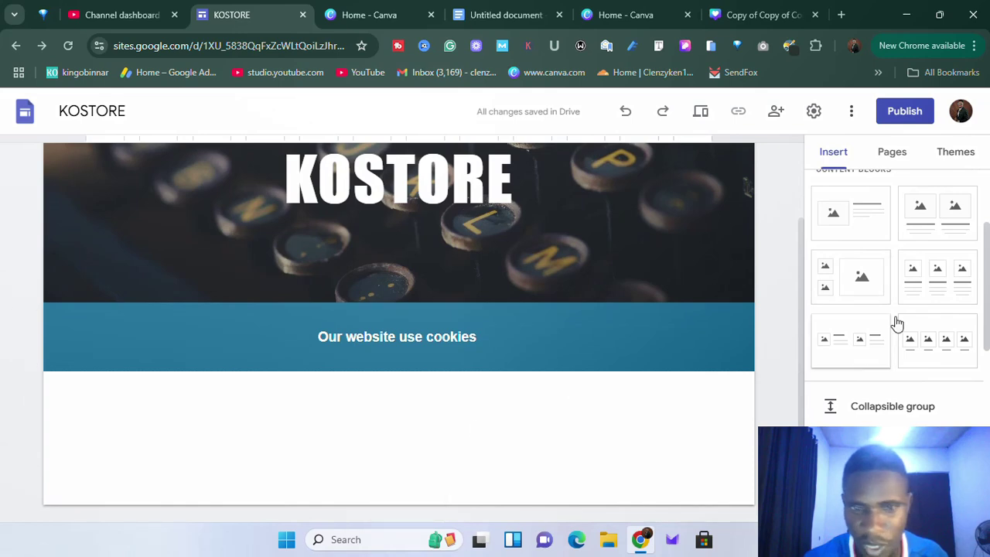
scroll(898, 355, "up", 2)
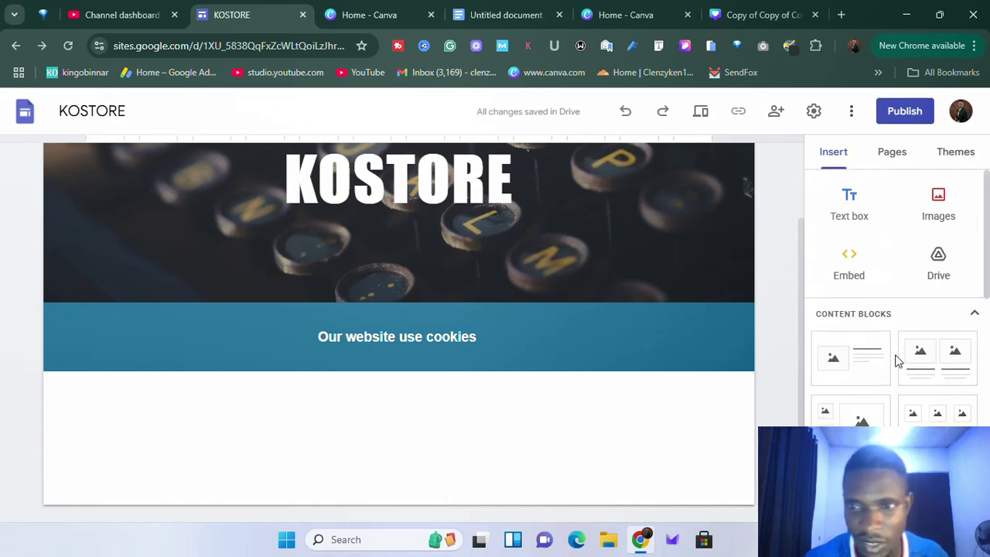
scroll(859, 348, "down", 6)
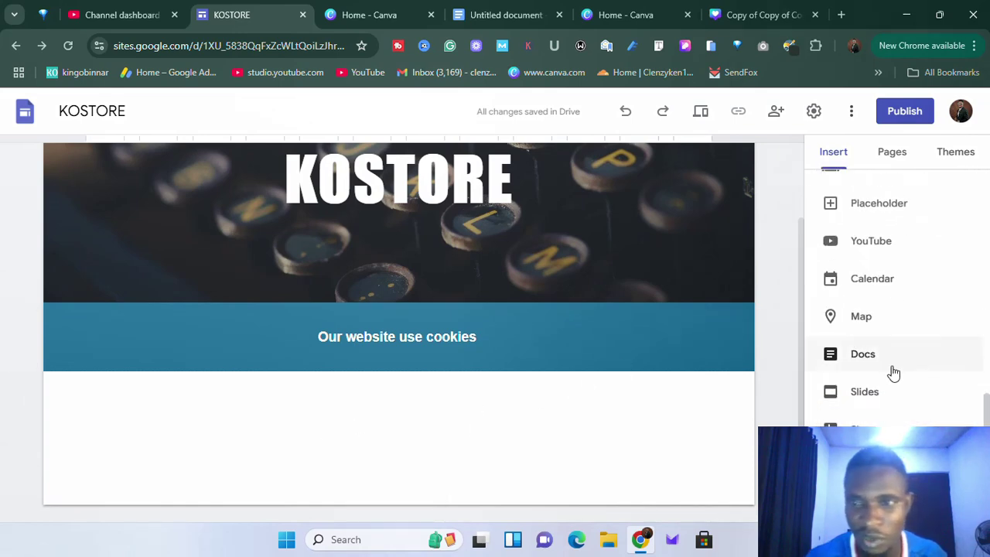
scroll(886, 359, "up", 4)
scroll(877, 345, "up", 3)
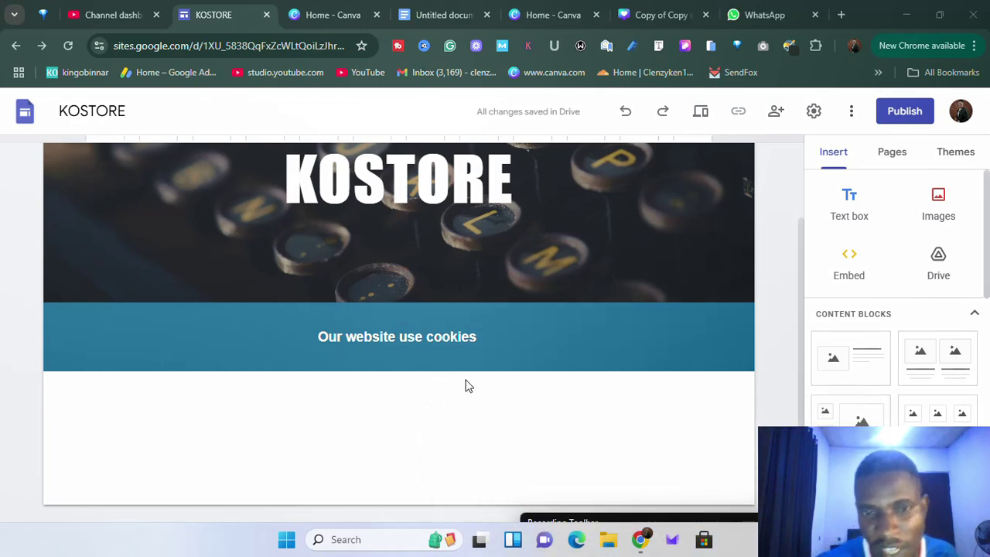
scroll(472, 379, "up", 1)
scroll(491, 359, "down", 1)
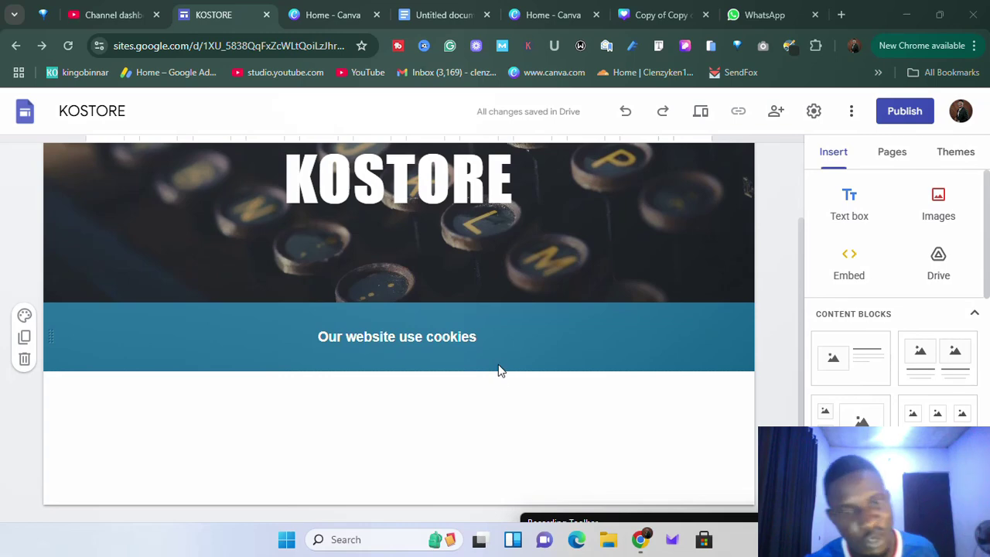
scroll(496, 363, "up", 1)
scroll(515, 337, "down", 1)
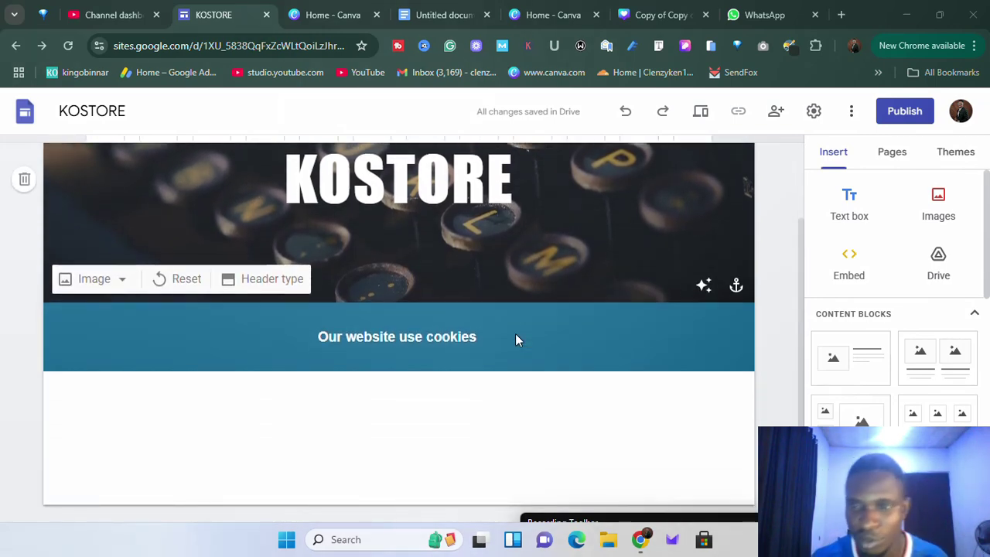
Examine an enlarged view of the content block layouts and the insertable elements listed below them.
scroll(893, 369, "down", 2)
scroll(893, 369, "up", 2)
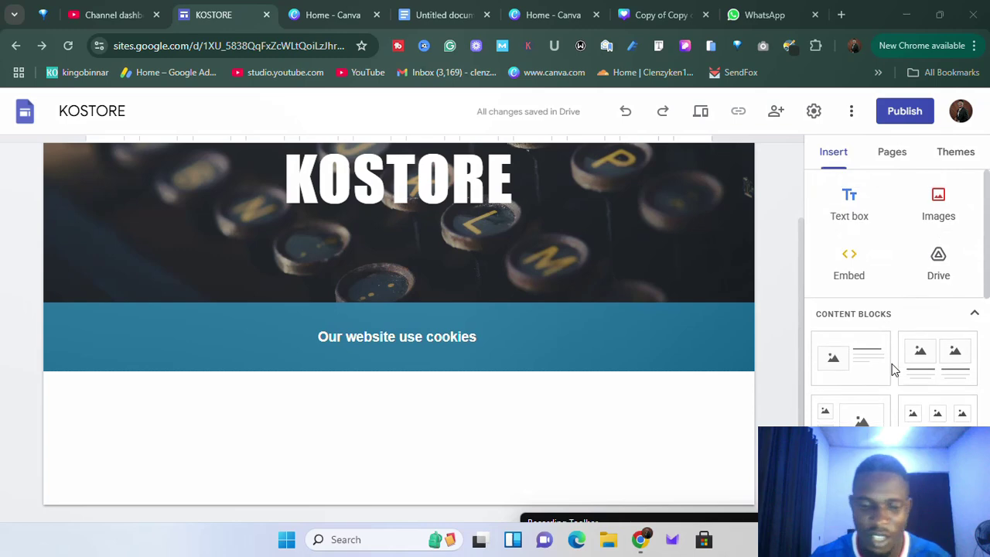
scroll(894, 369, "up", 3)
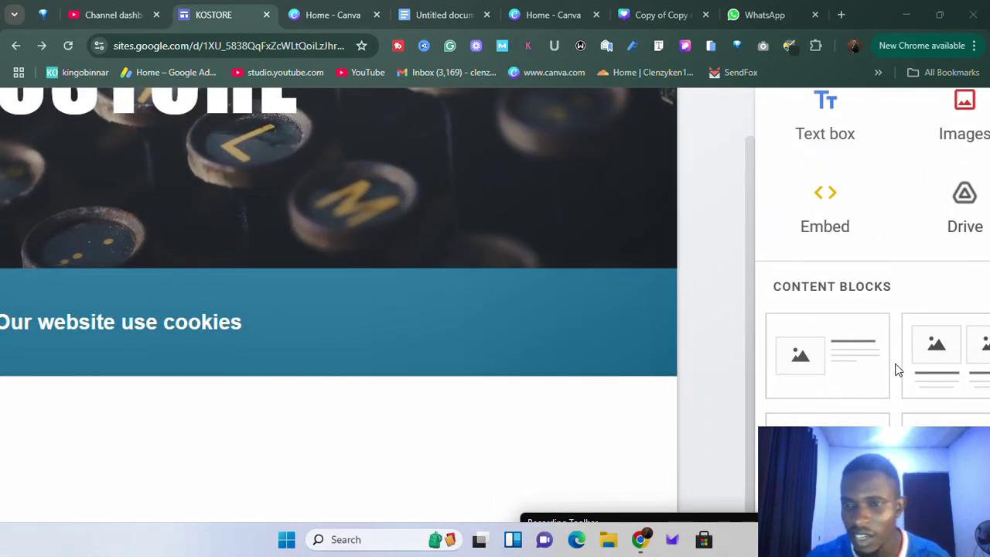
scroll(898, 366, "right", 1)
scroll(899, 365, "down", 1)
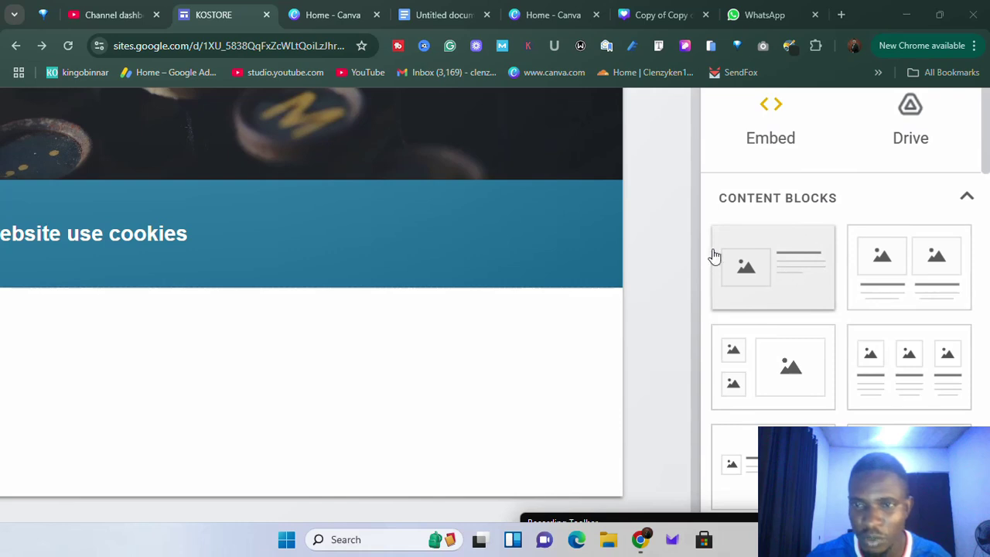
scroll(897, 356, "down", 3)
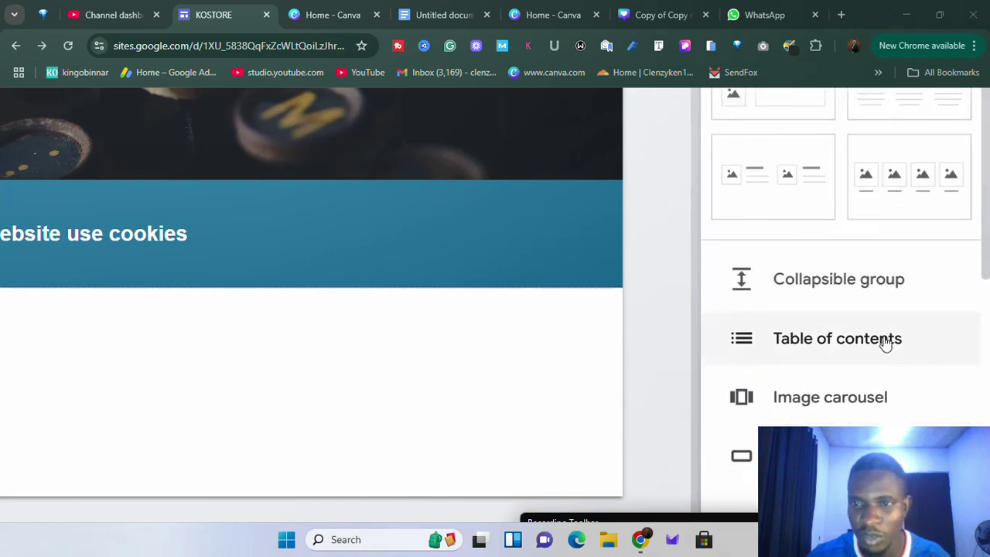
Compare the available content block layouts to choose one for the section below the cookies notice.
scroll(920, 324, "up", 3)
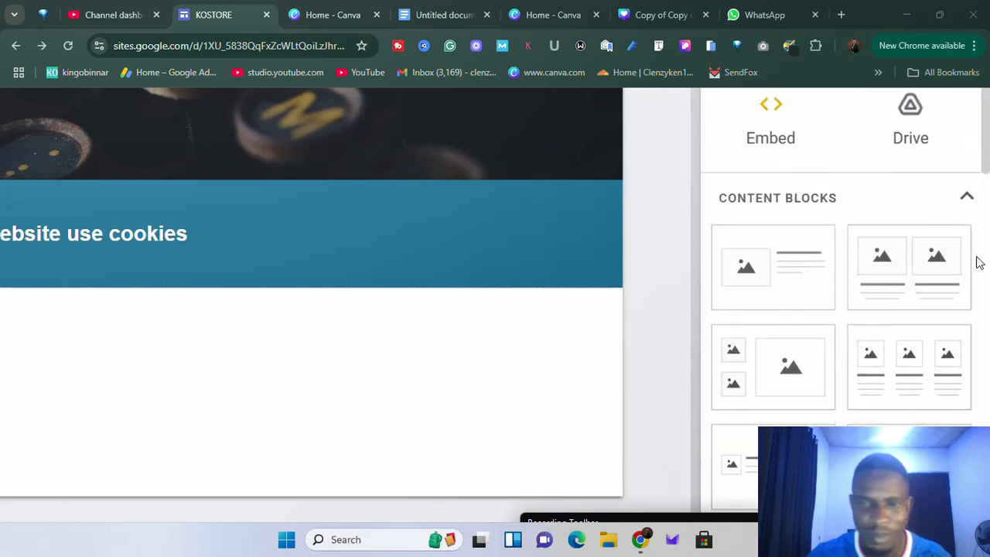
scroll(754, 287, "up", 2)
scroll(755, 286, "up", 2)
scroll(747, 288, "down", 2)
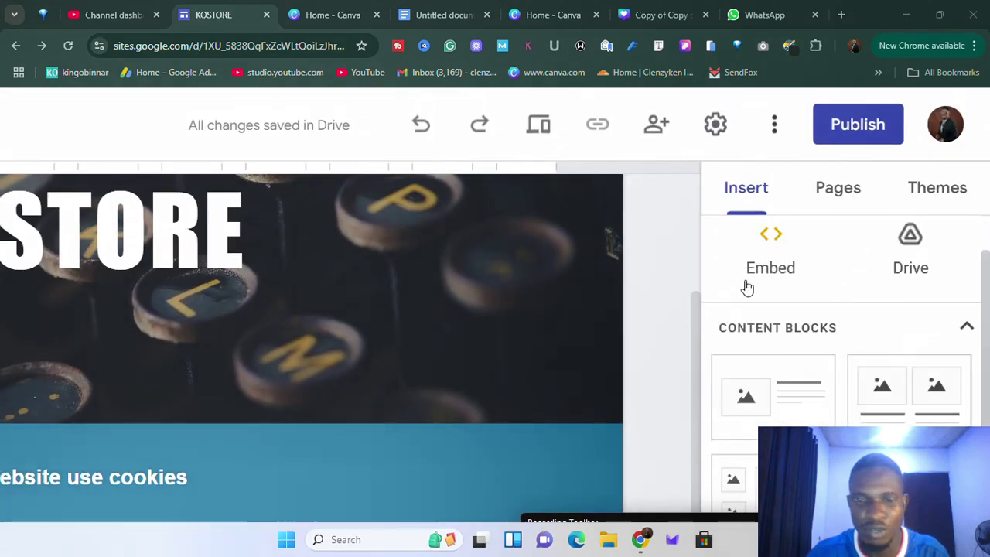
scroll(741, 287, "down", 3)
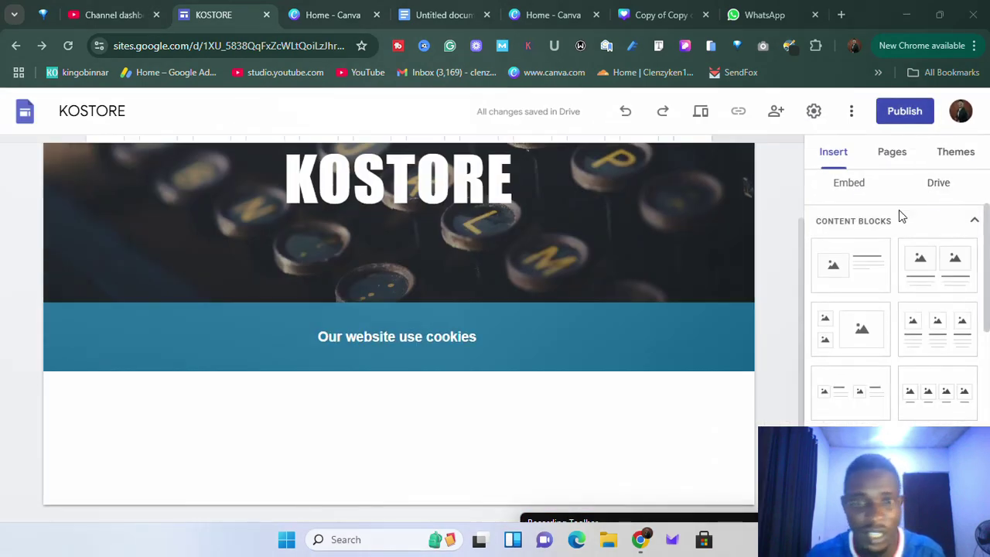
scroll(899, 214, "up", 2)
scroll(833, 248, "down", 5)
scroll(851, 255, "up", 5)
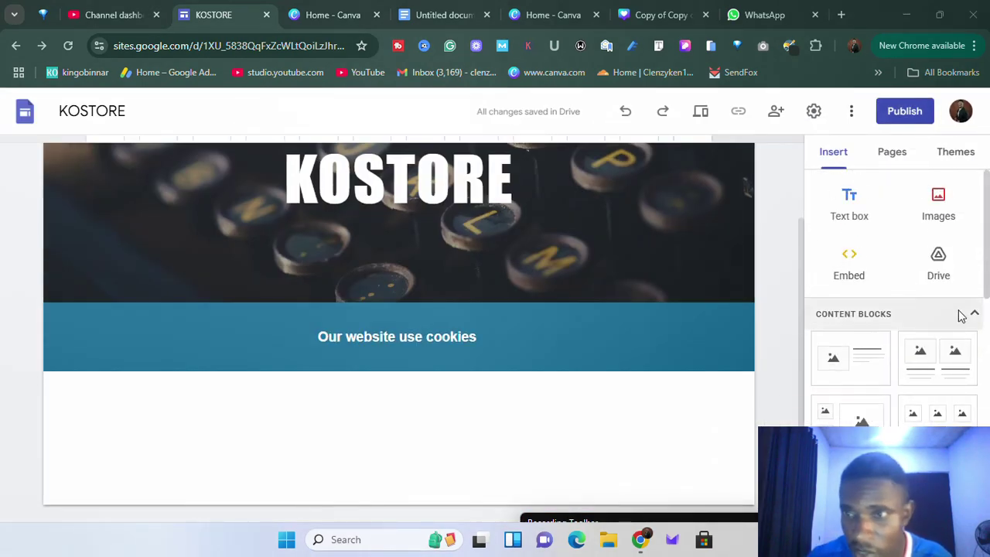
scroll(897, 301, "down", 3)
scroll(859, 263, "up", 3)
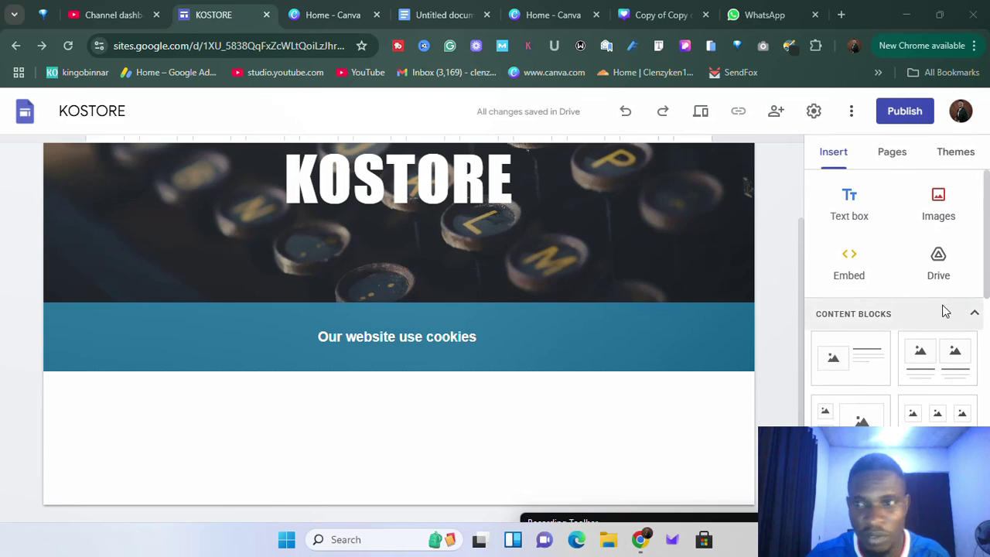
Add the content block with one image beside text and fill its placeholder with the YouTube video comparing Payoneer vs Wise.
left_click(864, 370)
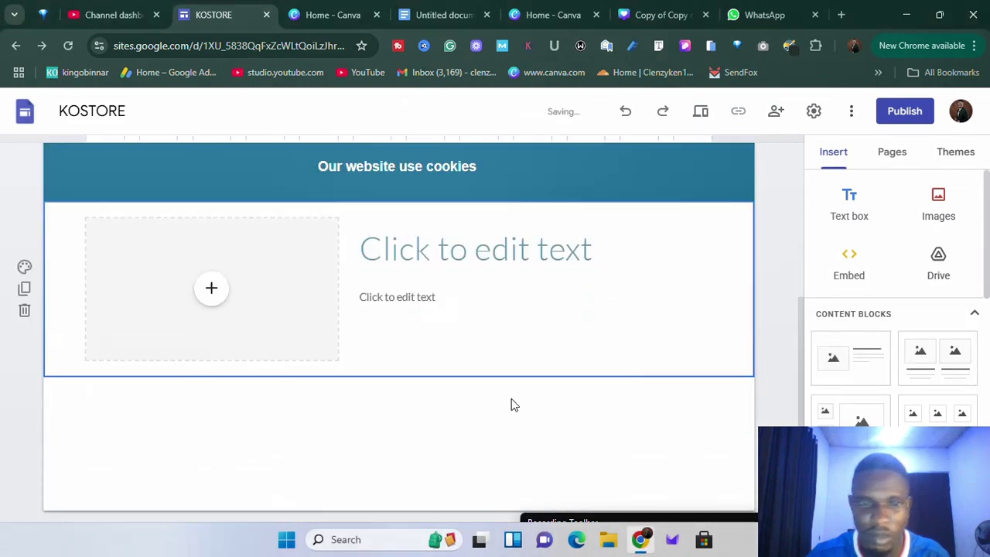
left_click(219, 298)
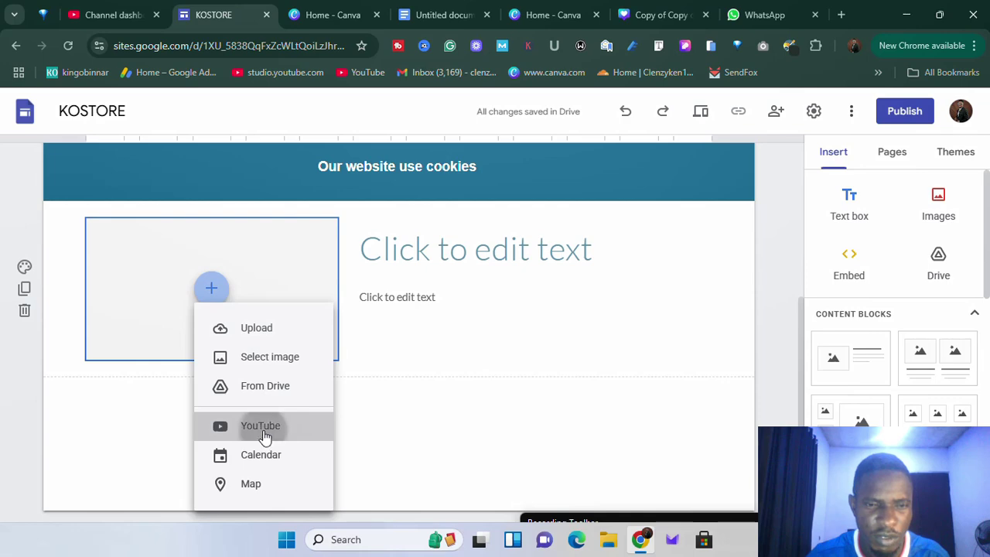
left_click(266, 436)
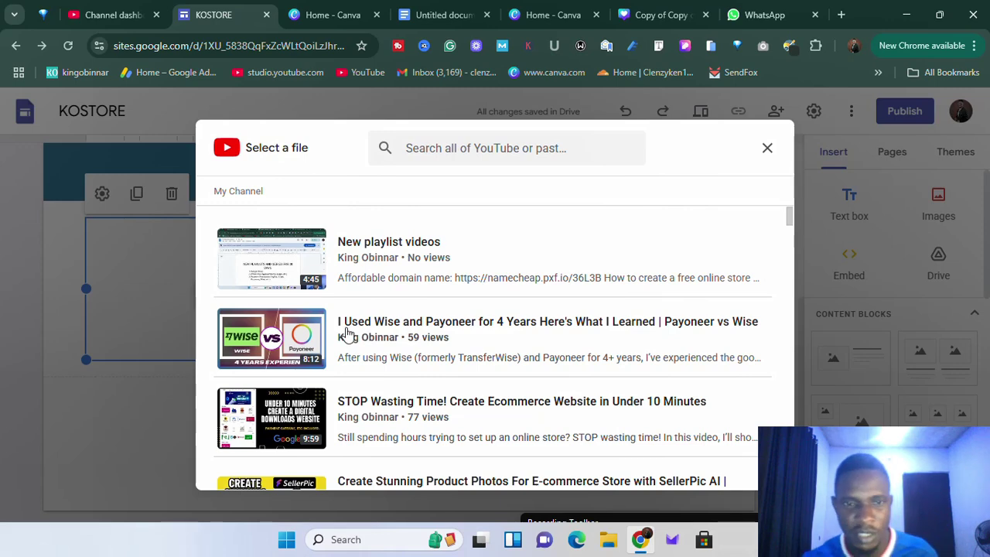
left_click(347, 332)
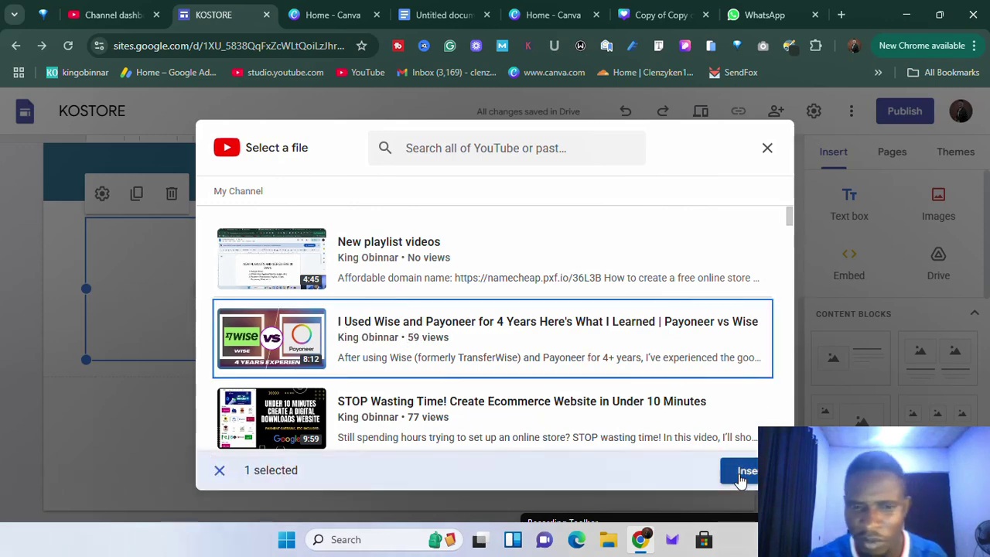
left_click(740, 473)
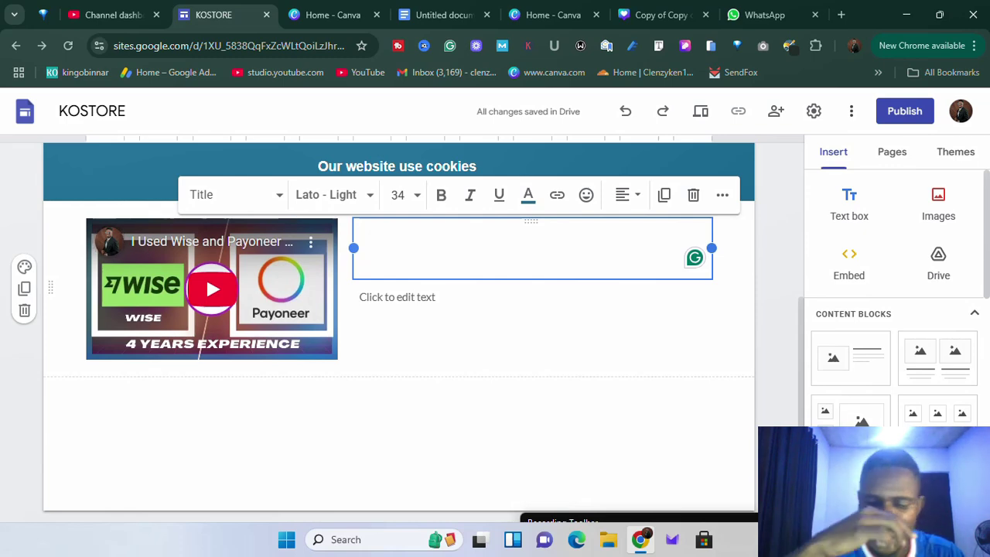
Enter the heading "CLIP 1" and the description "This is a text video sample, Please add whatever you want to add to it and calm down".
type("CLIP")
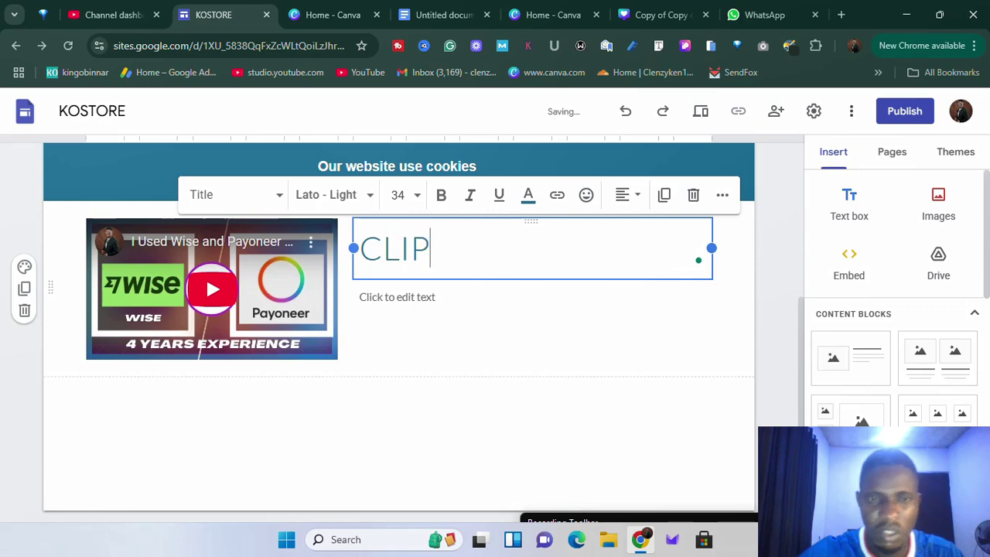
type(" 1")
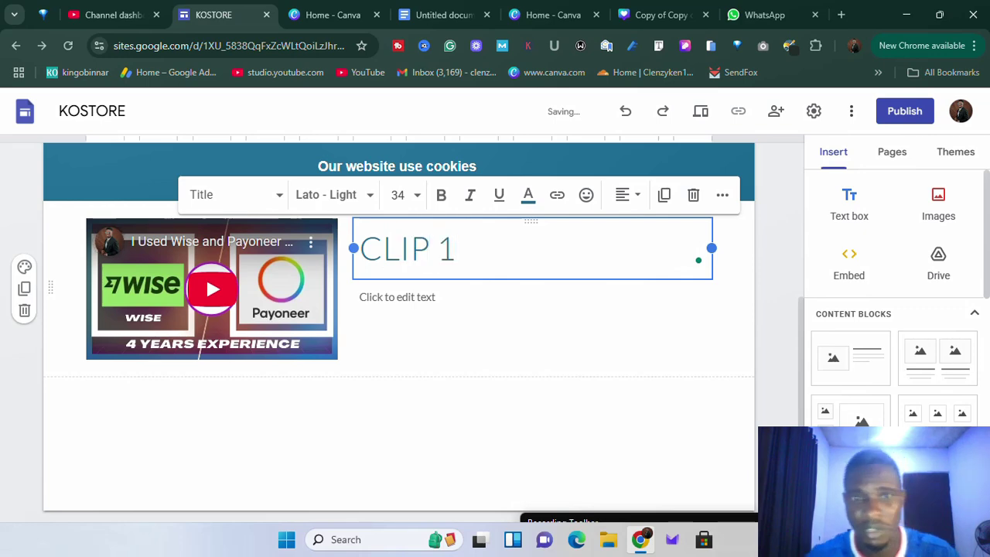
left_click(427, 301)
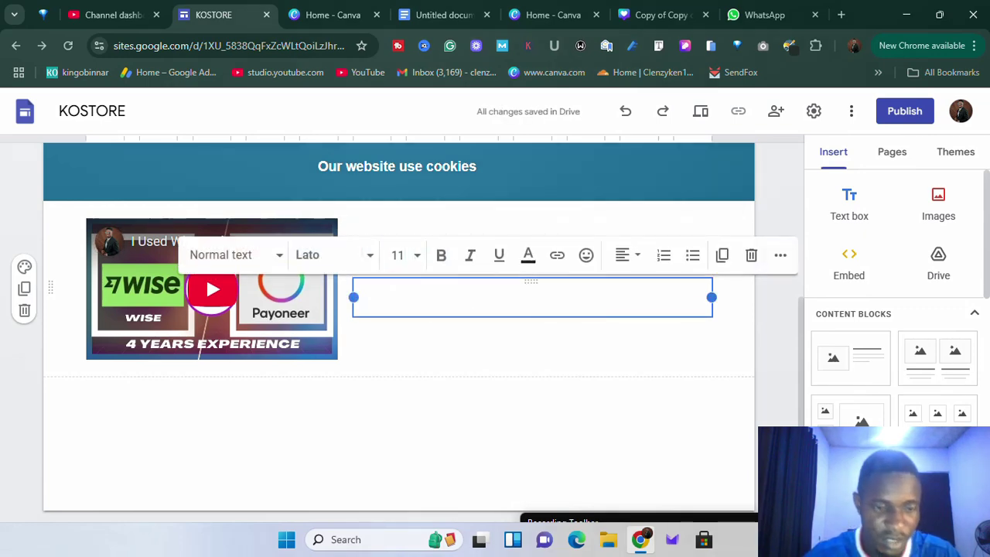
type("TH")
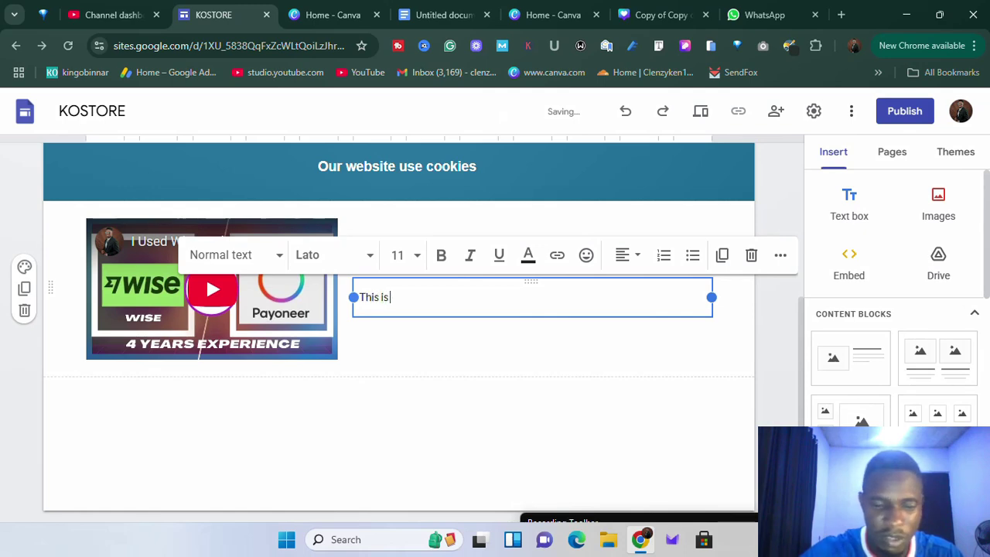
type("is is a text vide")
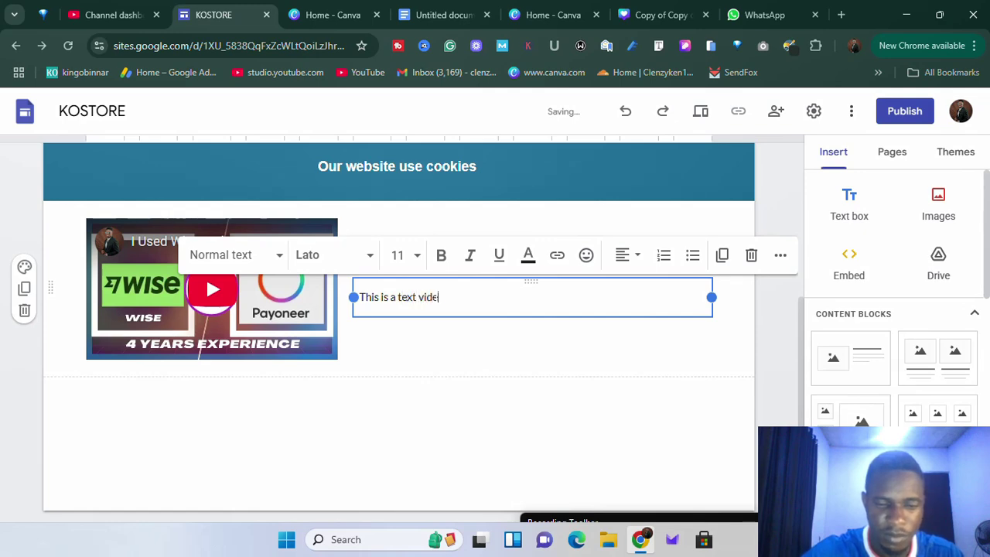
type("o sample, Ple")
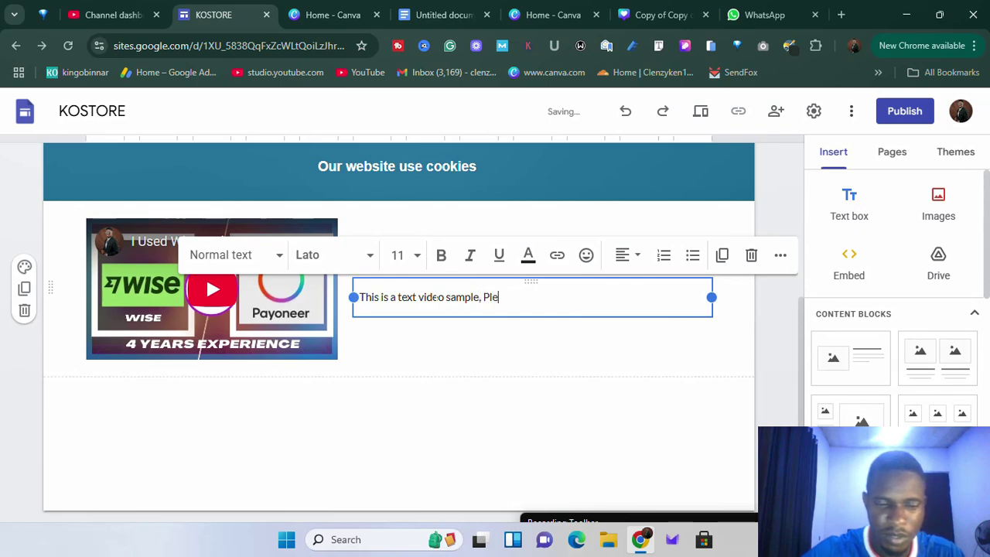
type("ase add")
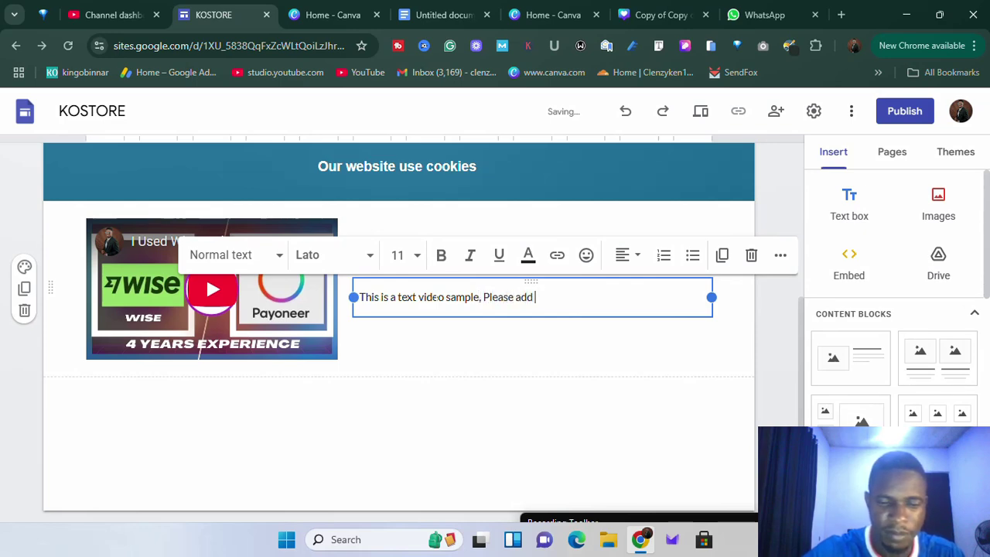
type(" whatever you wan")
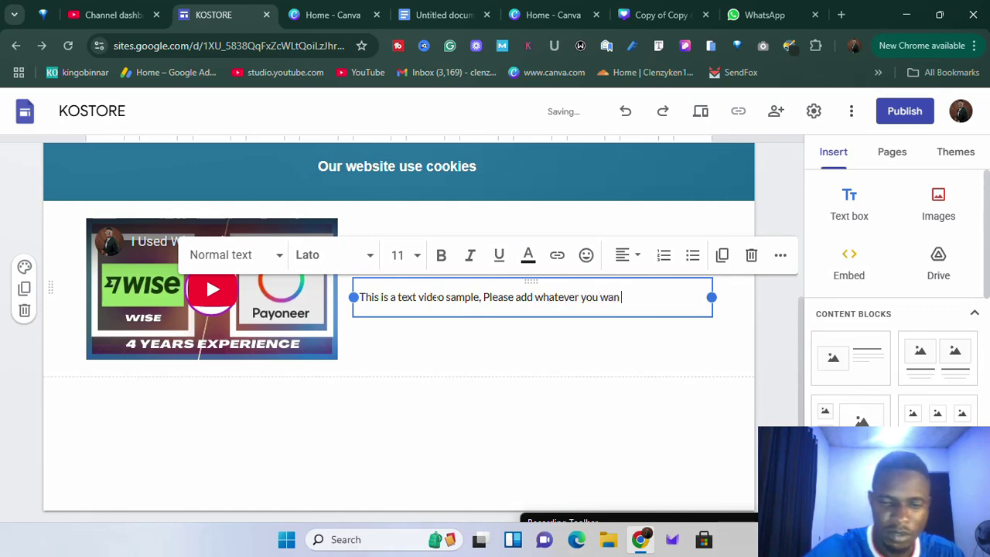
type("t ot")
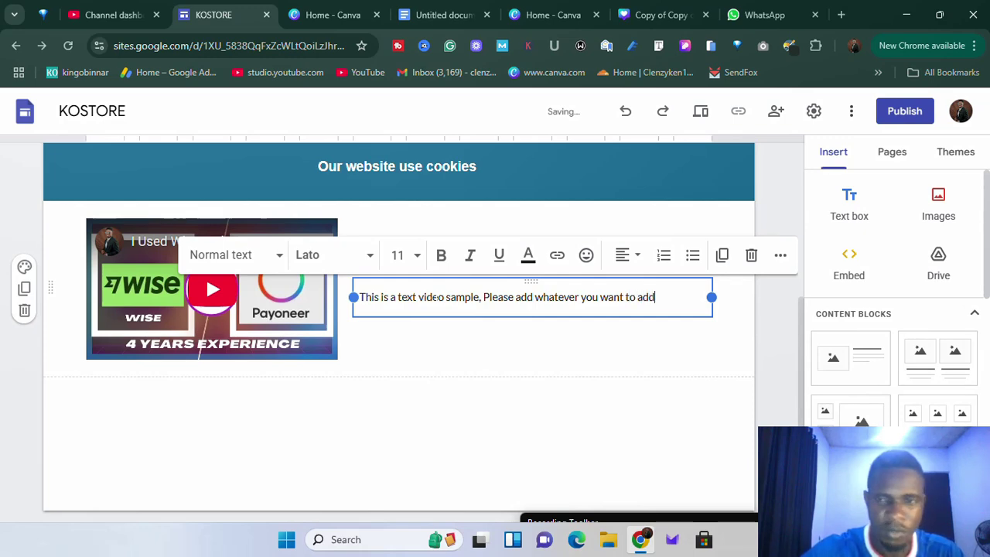
type("to")
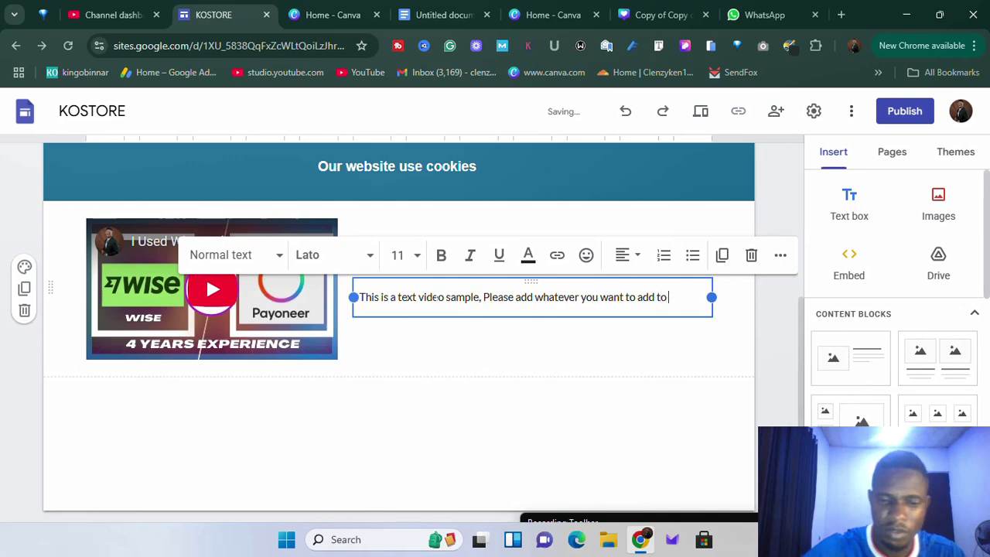
type(" it and")
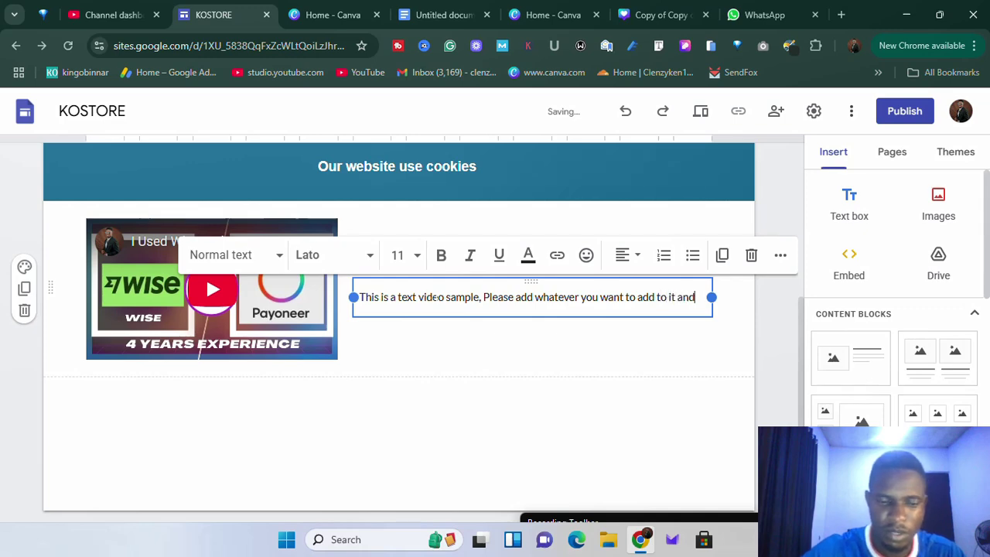
type(" calm down")
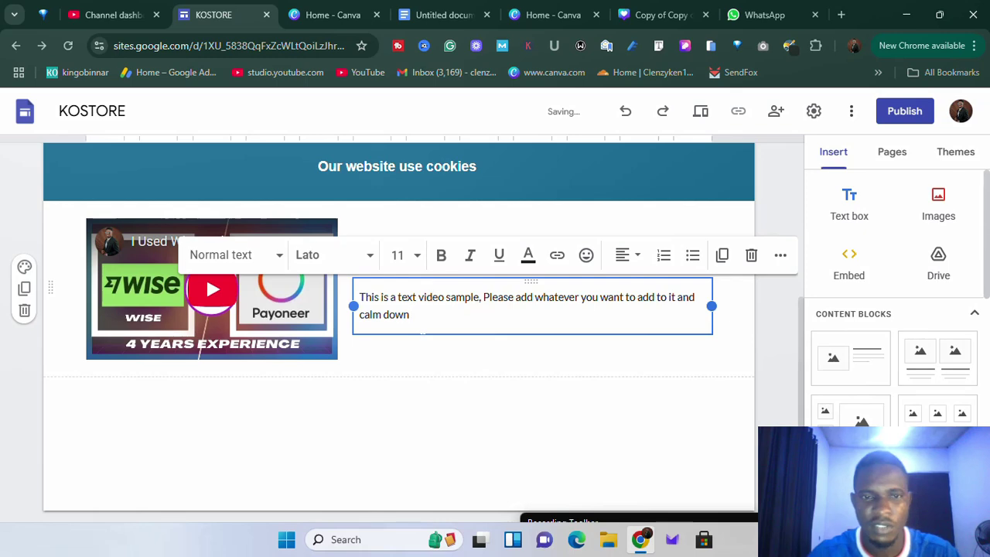
End the description's sentence with a period, paste a copy of the sentence after it, and deselect the text box.
left_click_drag(411, 315, 362, 298)
right_click(372, 308)
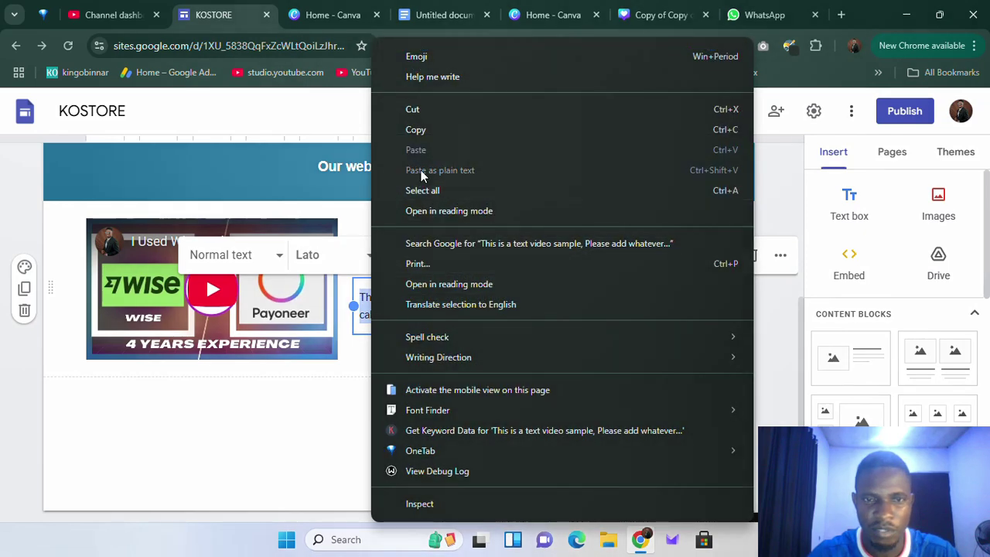
left_click(420, 128)
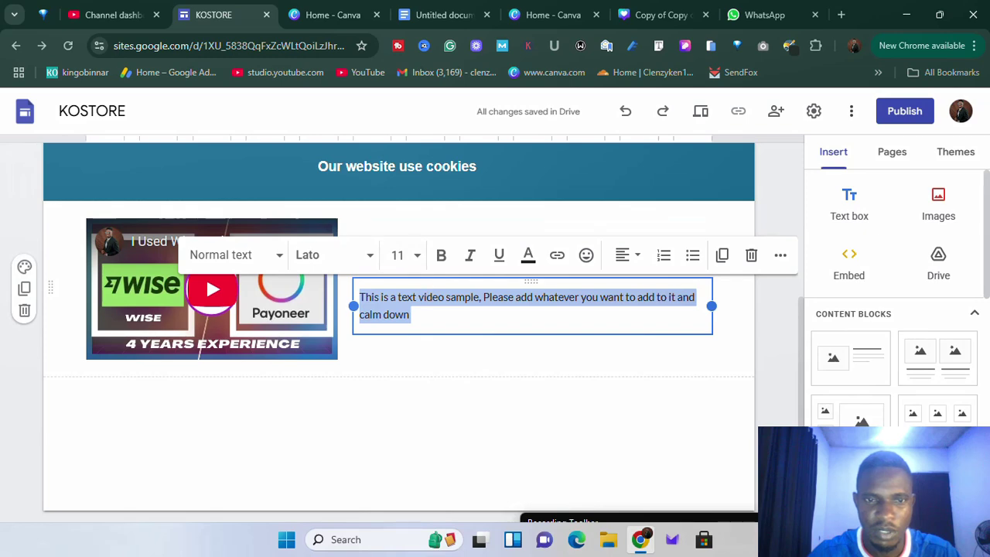
key("Right")
type(".")
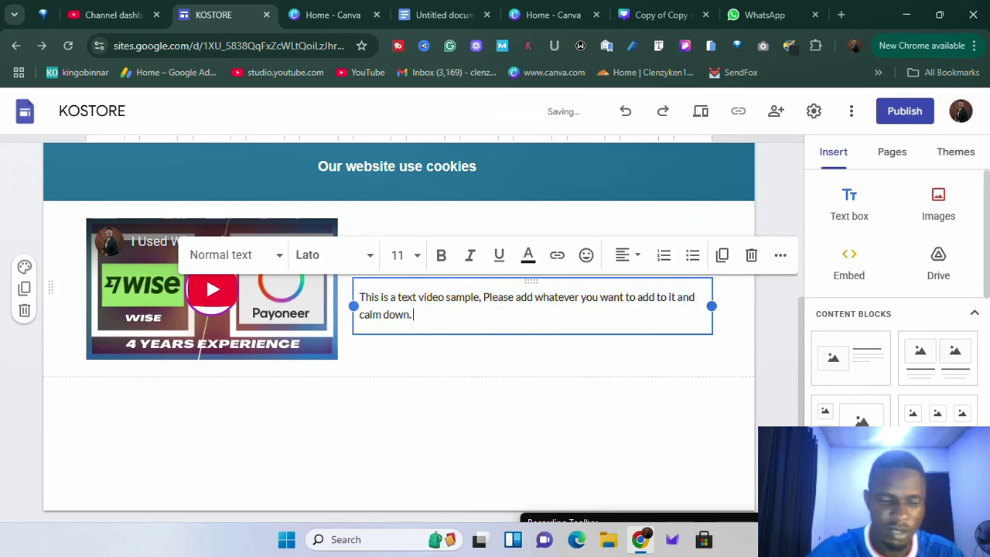
key("ctrl+v")
key("Return")
key("BackSpace")
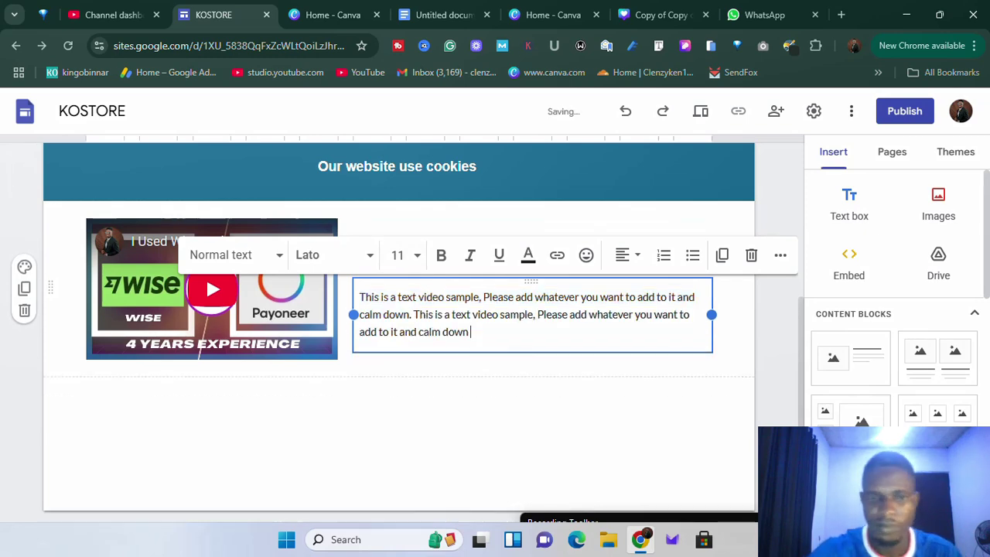
scroll(727, 508, "up", 2)
scroll(718, 470, "down", 2)
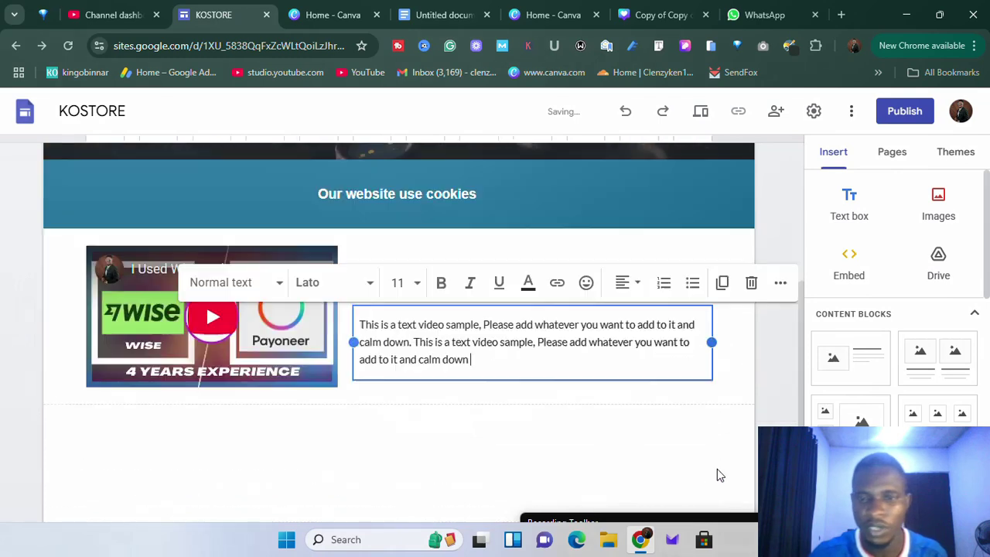
left_click(667, 429)
Review the page from the header to the video block, and preview the site to check the same sections.
scroll(487, 372, "up", 3)
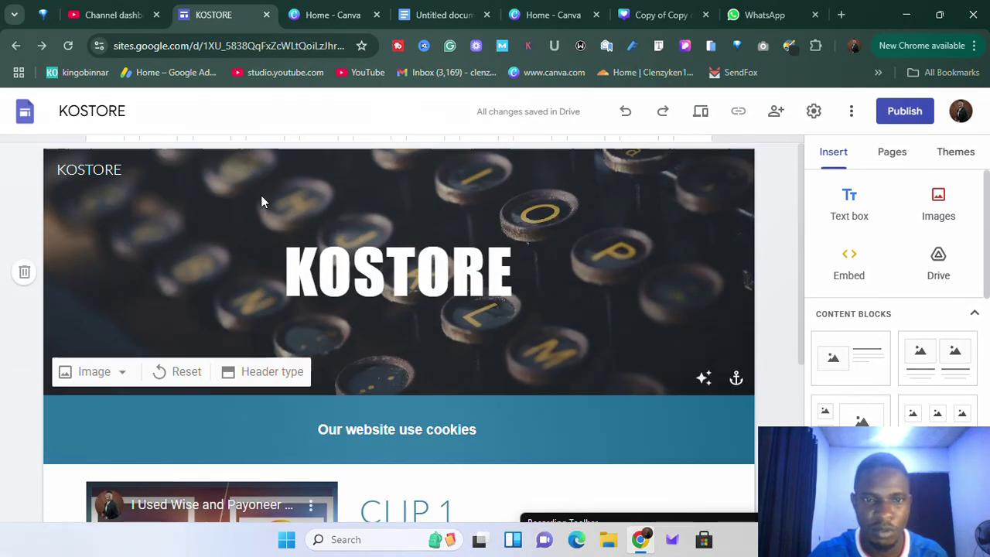
scroll(260, 201, "down", 3)
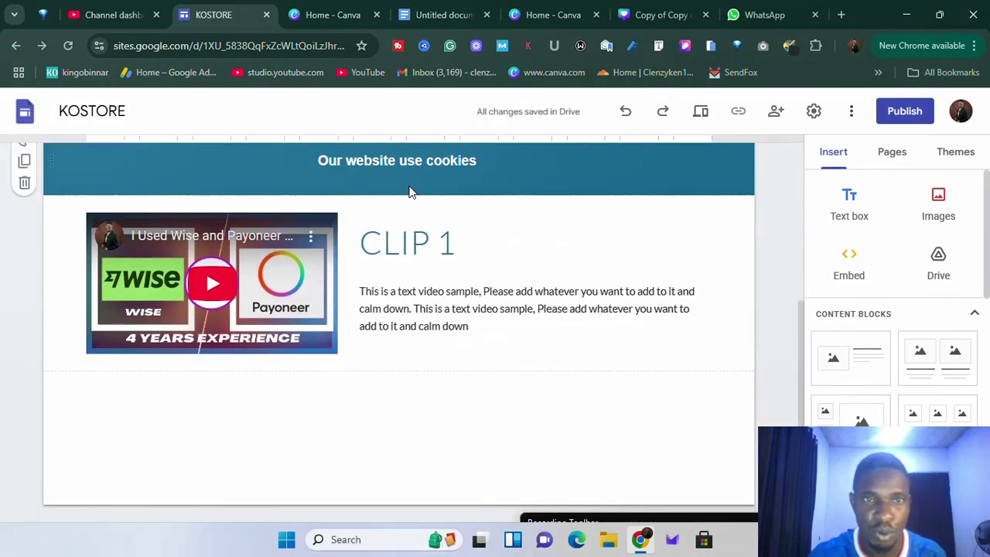
scroll(393, 180, "up", 2)
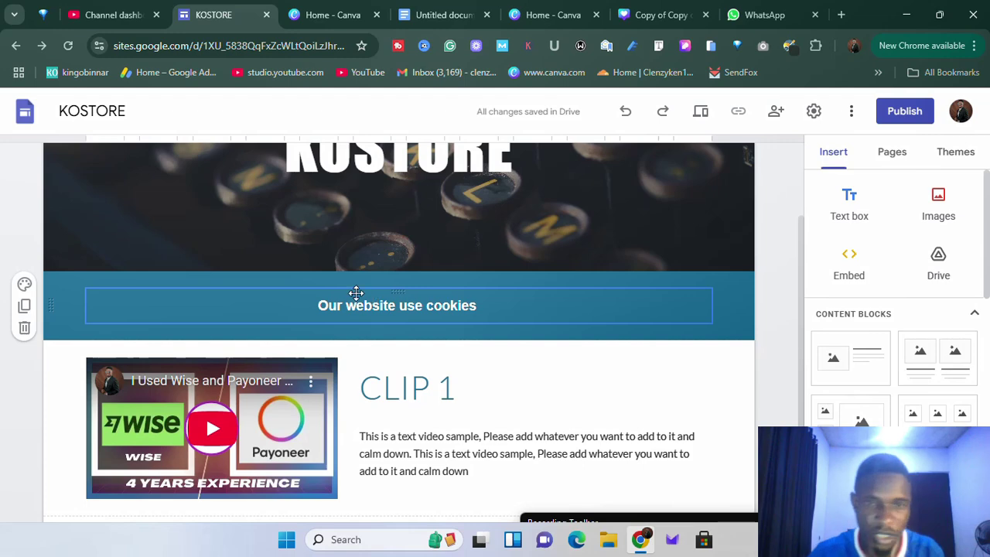
scroll(486, 338, "down", 2)
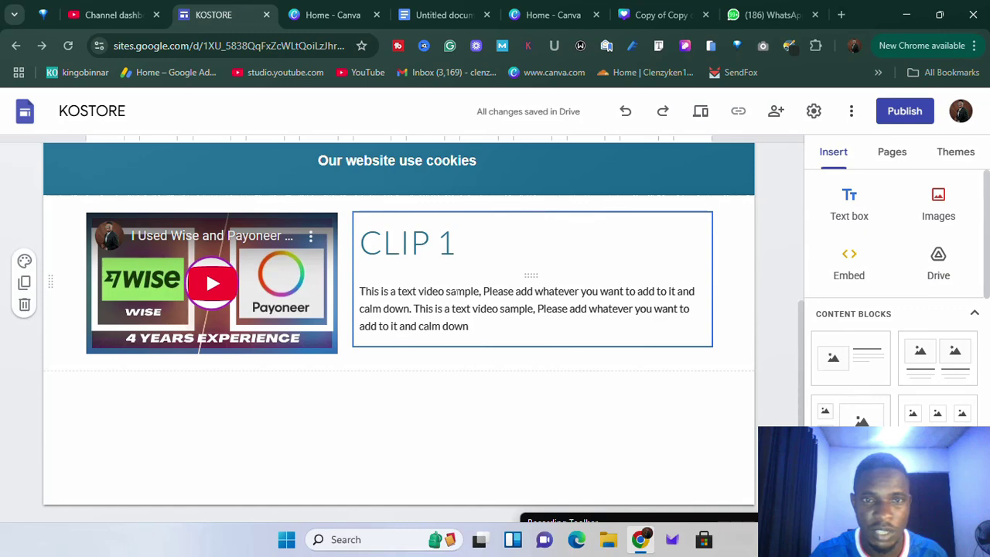
scroll(601, 329, "up", 3)
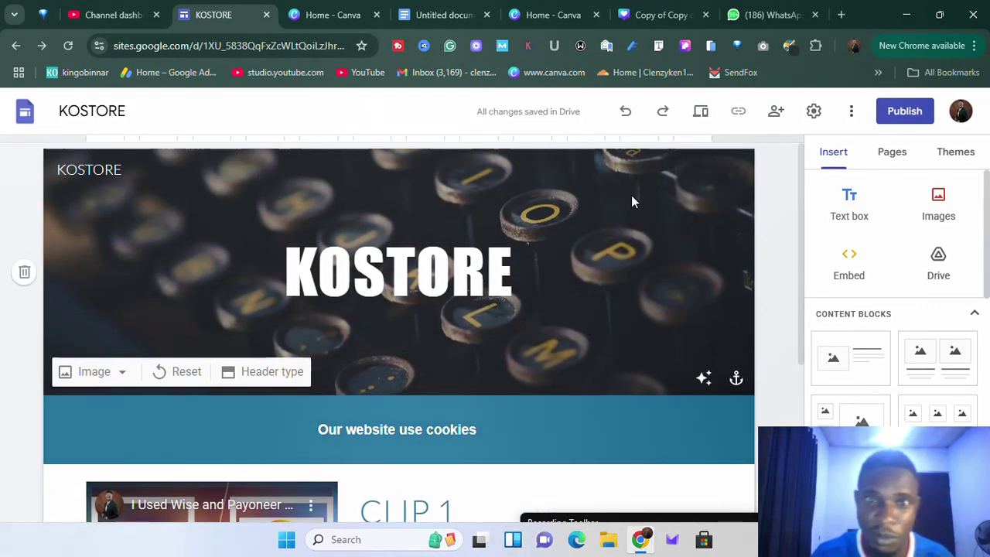
left_click(697, 118)
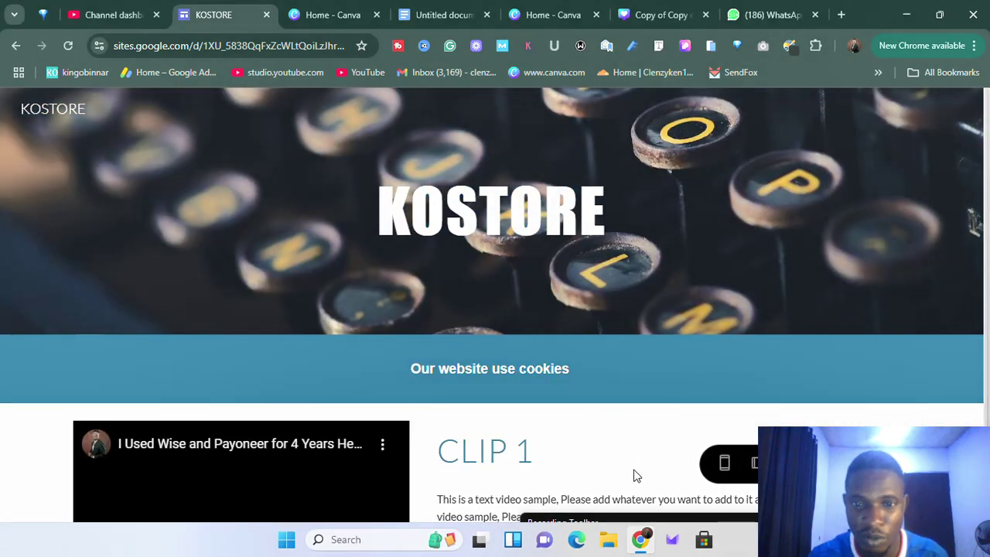
scroll(565, 391, "down", 1)
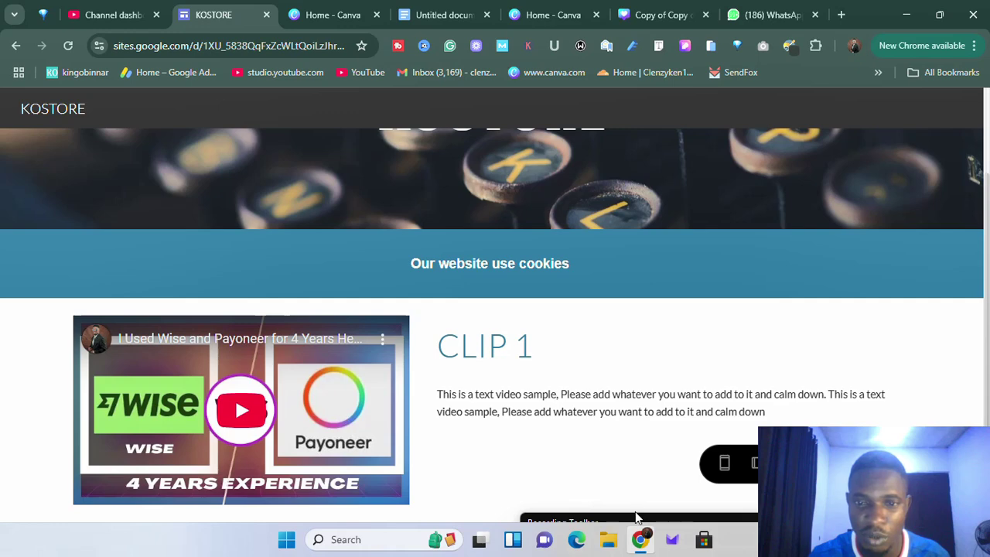
mouse_move(642, 530)
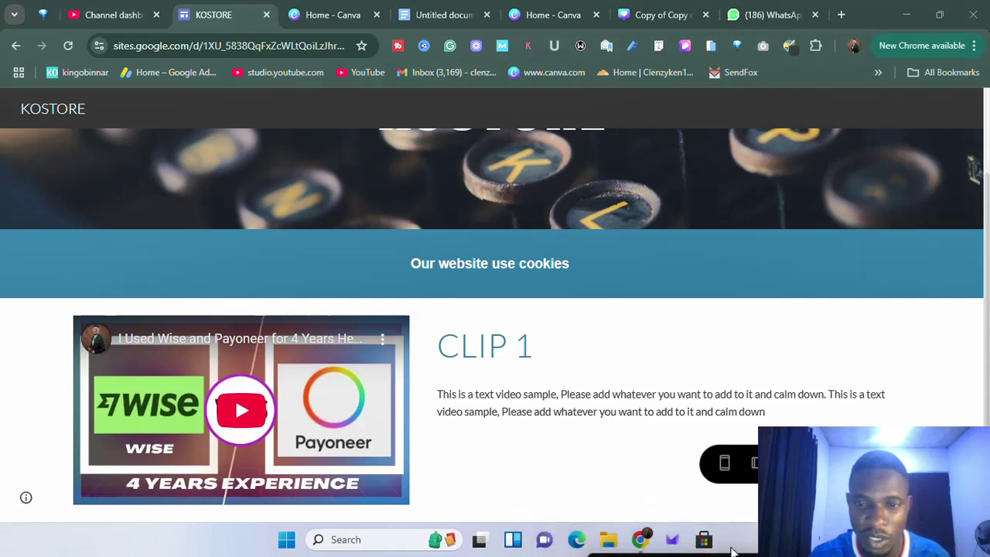
Examine the previewed KOSTORE page from the header image through the cookie notice to the CLIP 1 video block.
mouse_move(725, 532)
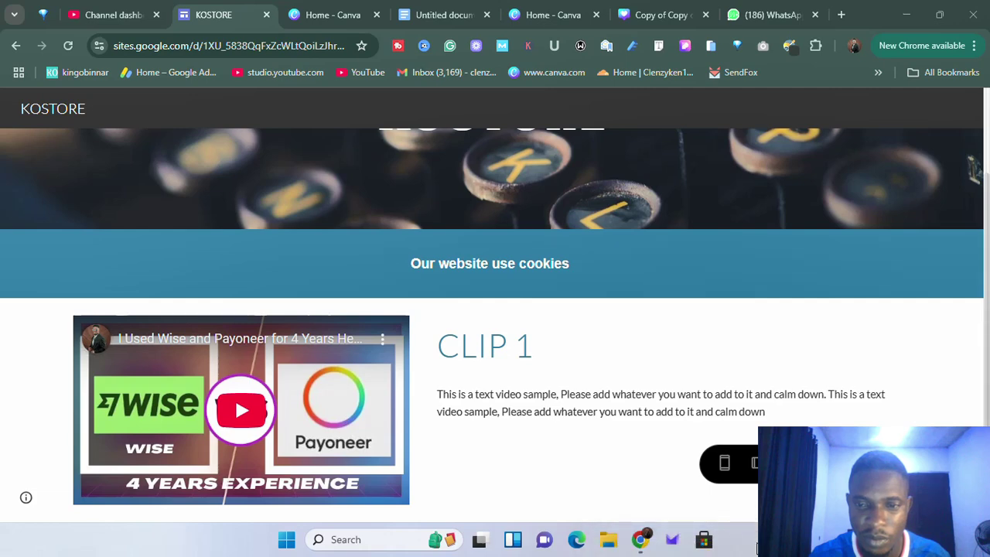
scroll(470, 373, "up", 1)
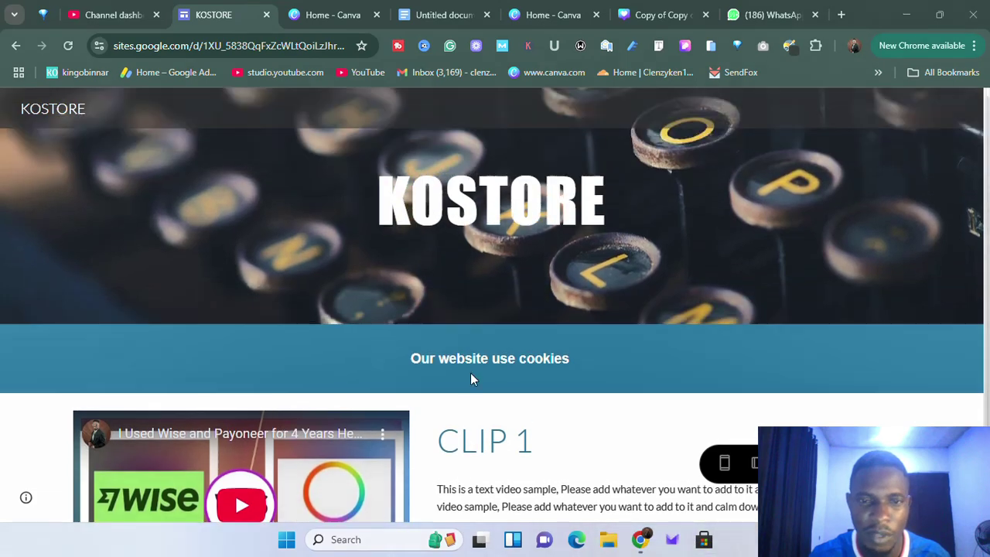
scroll(495, 348, "down", 1)
scroll(316, 268, "up", 1)
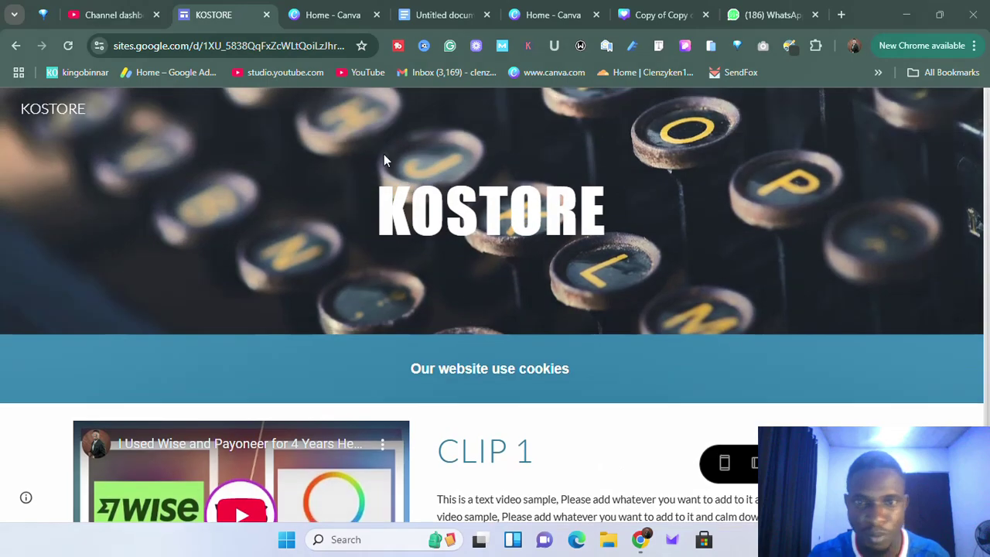
scroll(433, 166, "down", 1)
scroll(502, 224, "up", 1)
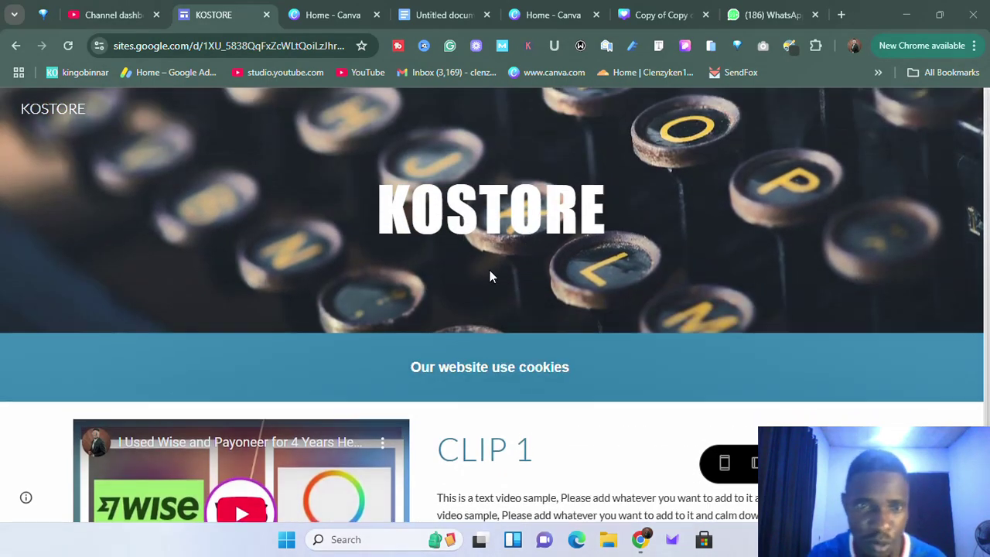
scroll(489, 270, "down", 1)
scroll(487, 262, "up", 1)
scroll(489, 262, "down", 1)
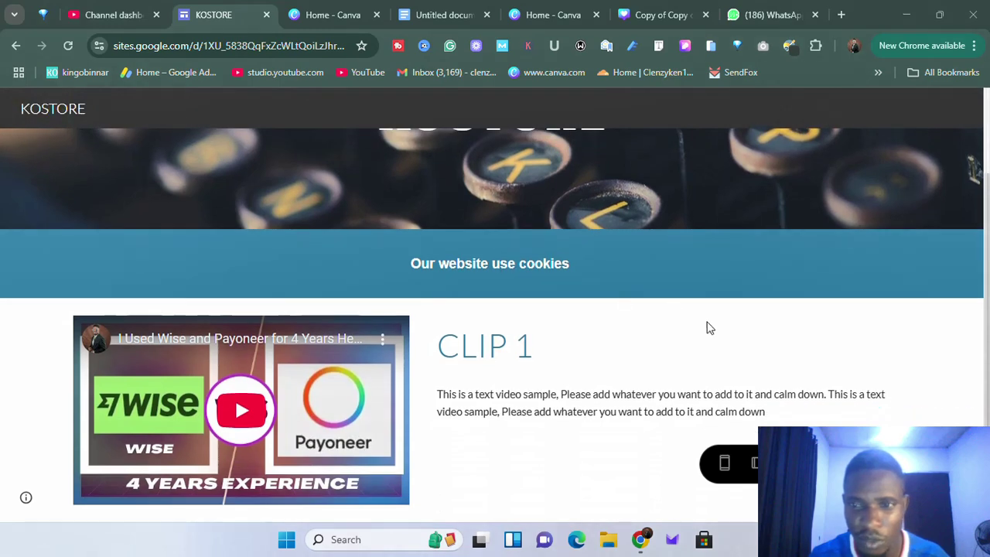
scroll(473, 221, "up", 1)
scroll(417, 263, "down", 1)
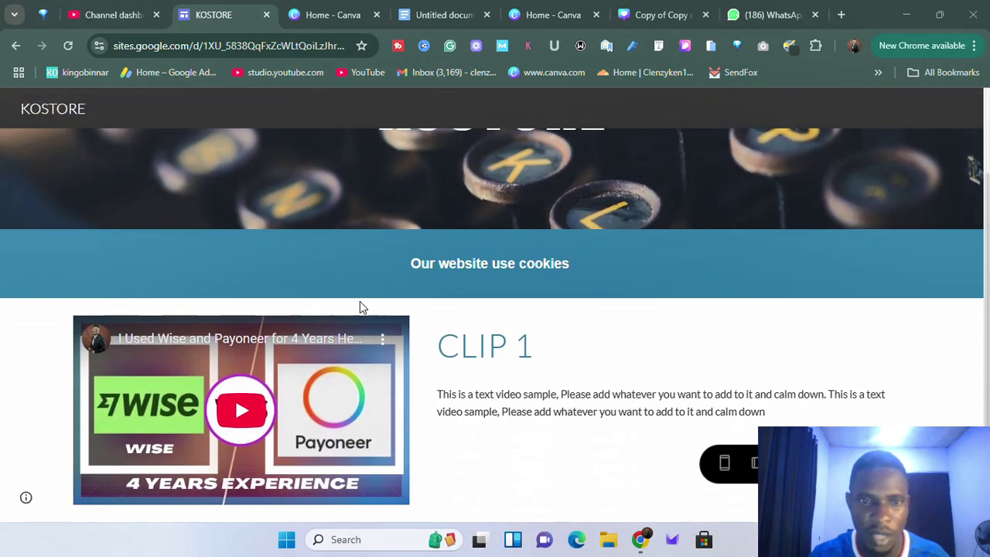
Test the embedded Wise and Payoneer video in the preview by playing it, skipping to 1:43 and 3:14, and pausing it.
left_click(245, 415)
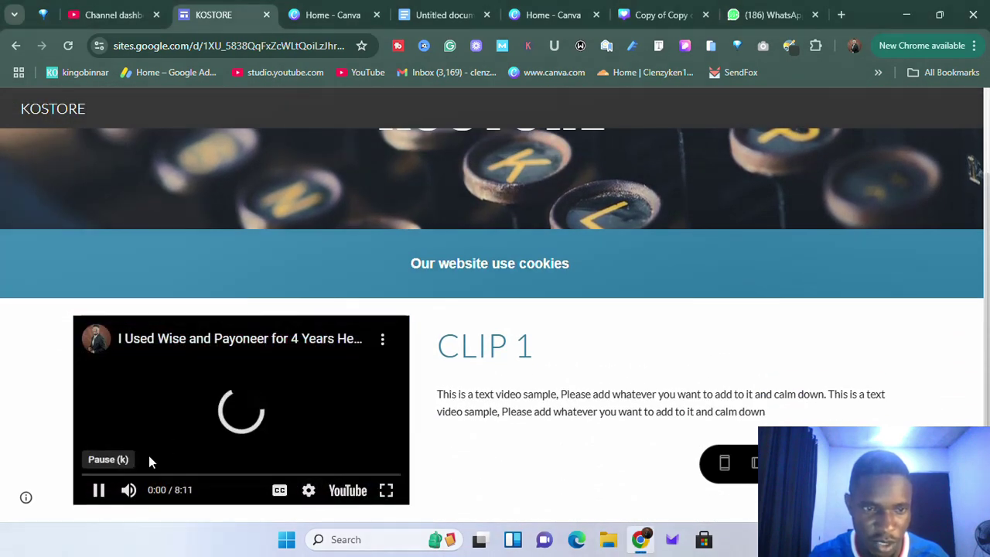
left_click(98, 489)
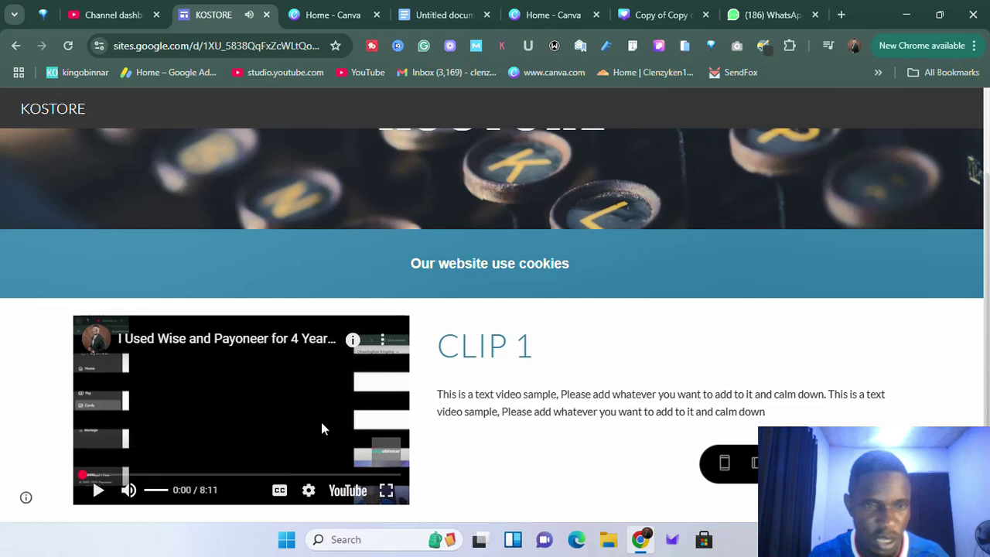
left_click(98, 497)
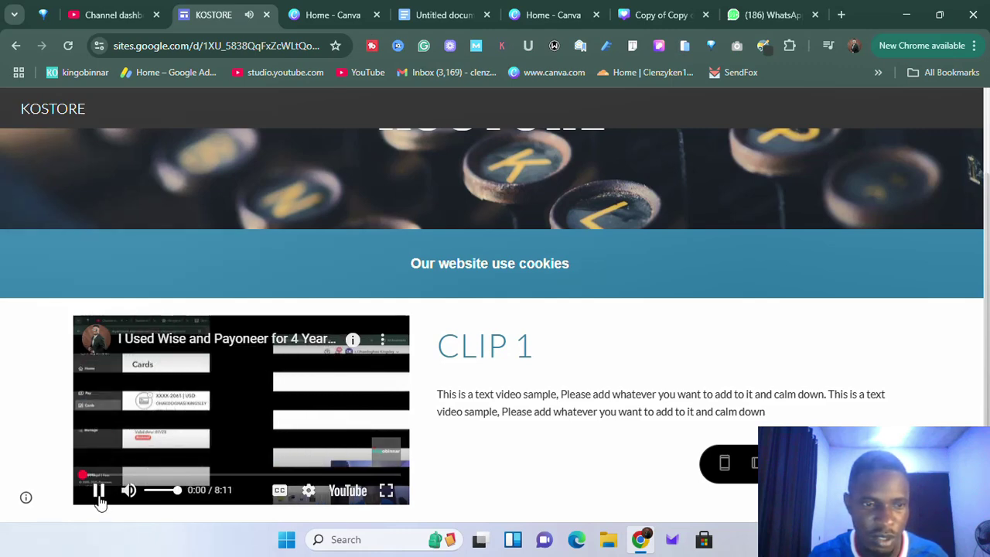
left_click(149, 475)
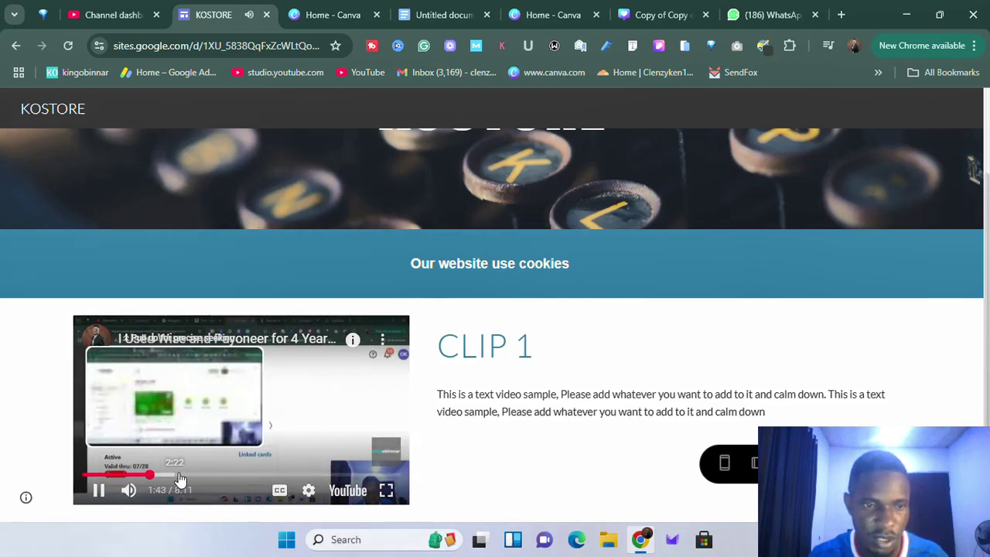
left_click(208, 475)
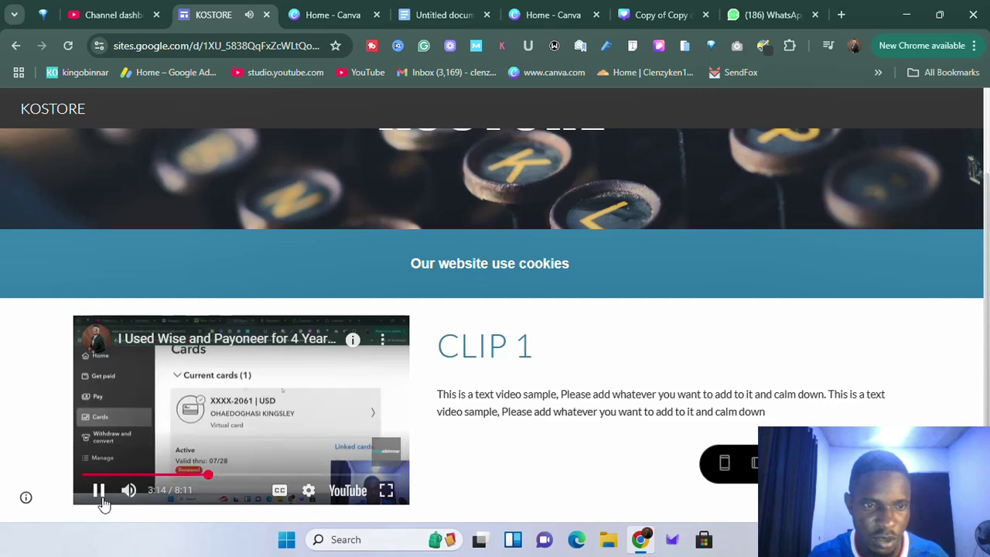
left_click(98, 498)
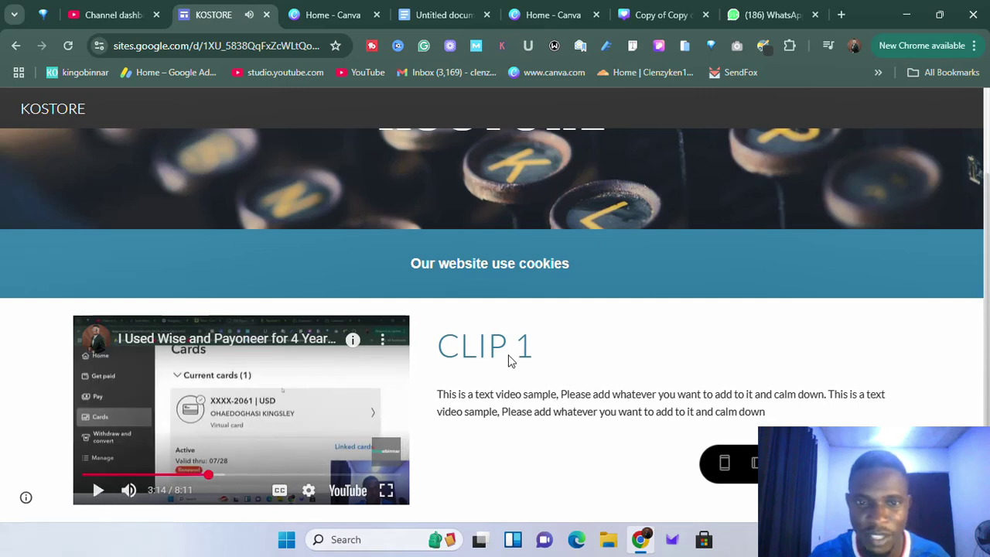
left_click_drag(501, 411, 499, 394)
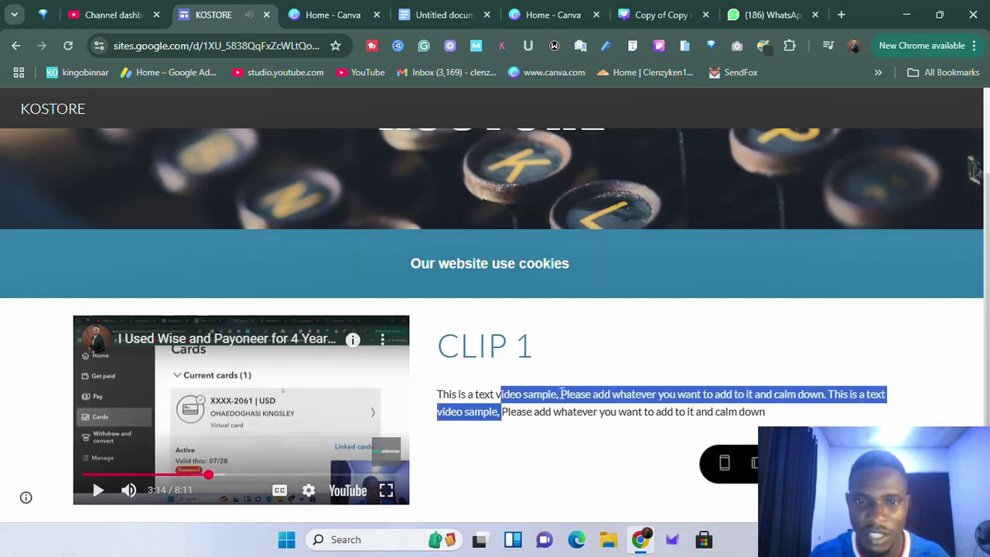
Preview the site in the tablet layout and review the page from the header to the video block.
left_click(754, 463)
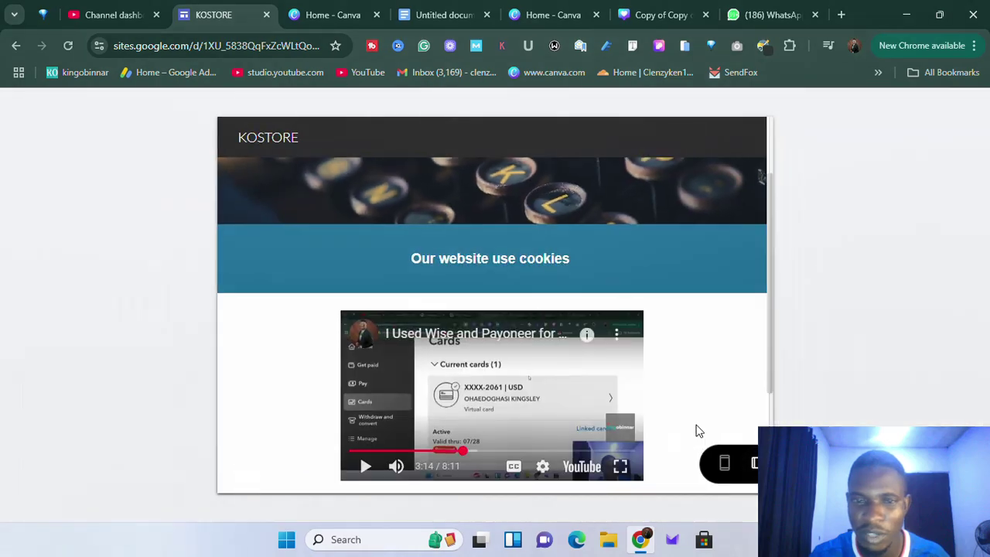
scroll(506, 363, "down", 5)
scroll(513, 314, "up", 8)
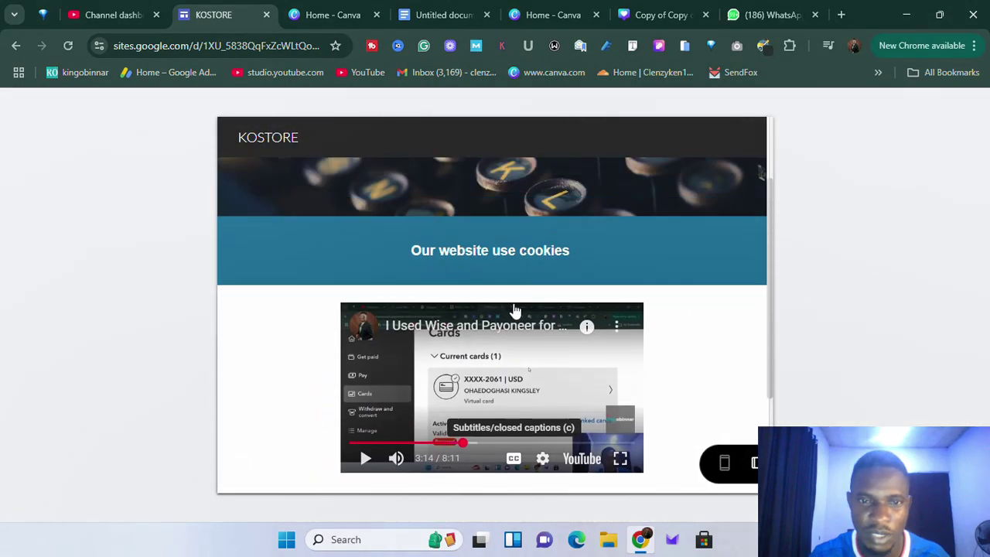
scroll(521, 240, "down", 4)
scroll(499, 284, "up", 5)
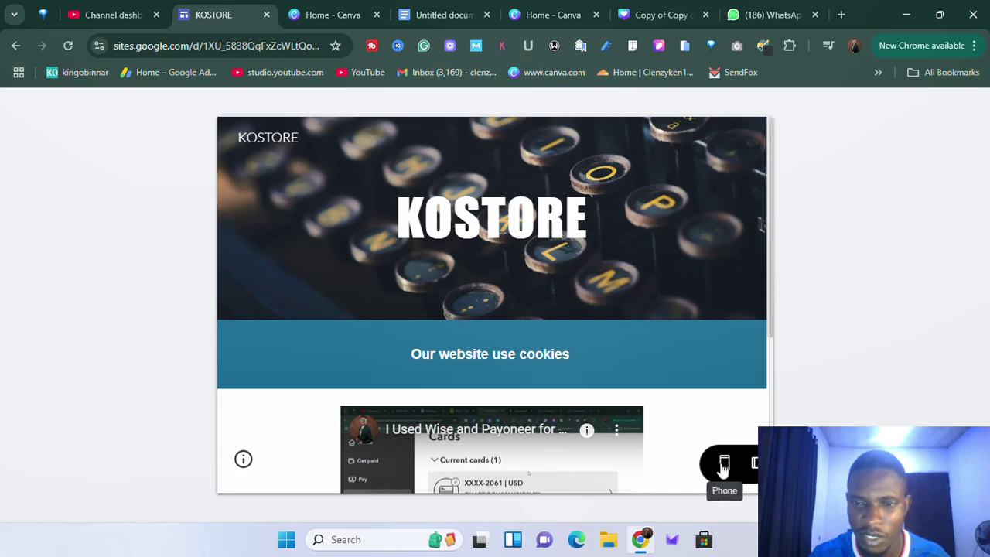
Preview the site in the phone layout, review the page down to the CLIP 1 description, and exit the preview.
left_click(725, 462)
scroll(516, 384, "down", 4)
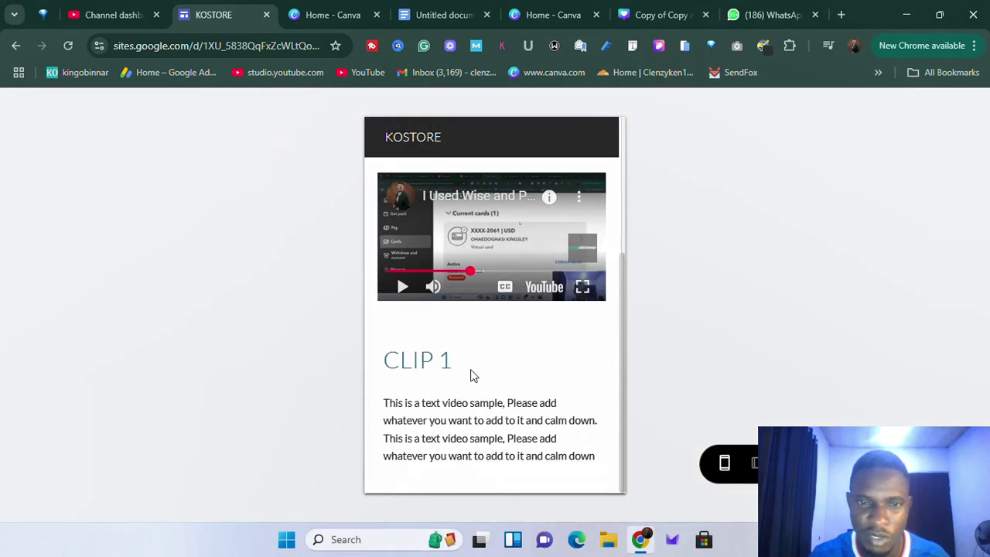
scroll(470, 375, "up", 5)
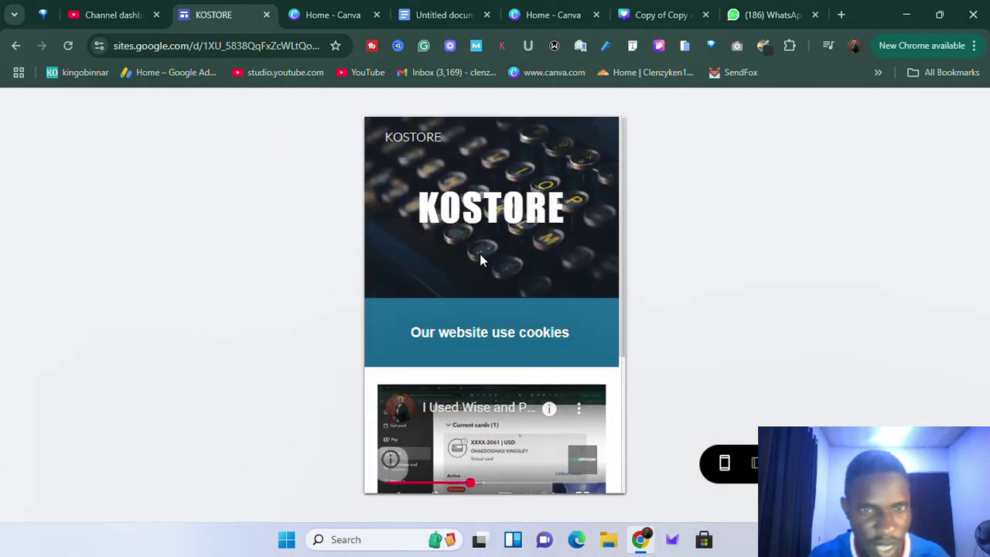
scroll(479, 254, "down", 4)
scroll(483, 256, "up", 3)
scroll(483, 254, "up", 3)
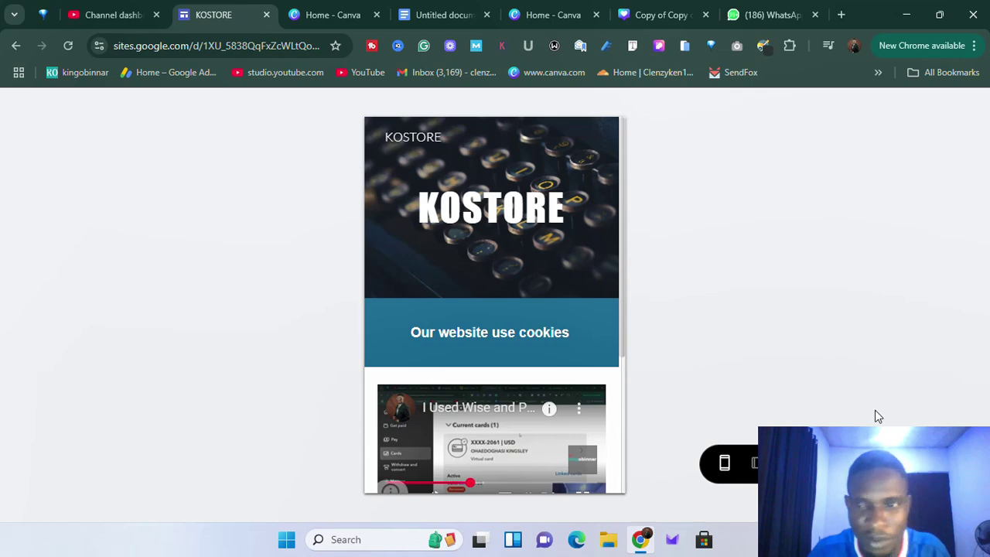
scroll(544, 372, "up", 2)
key("Escape")
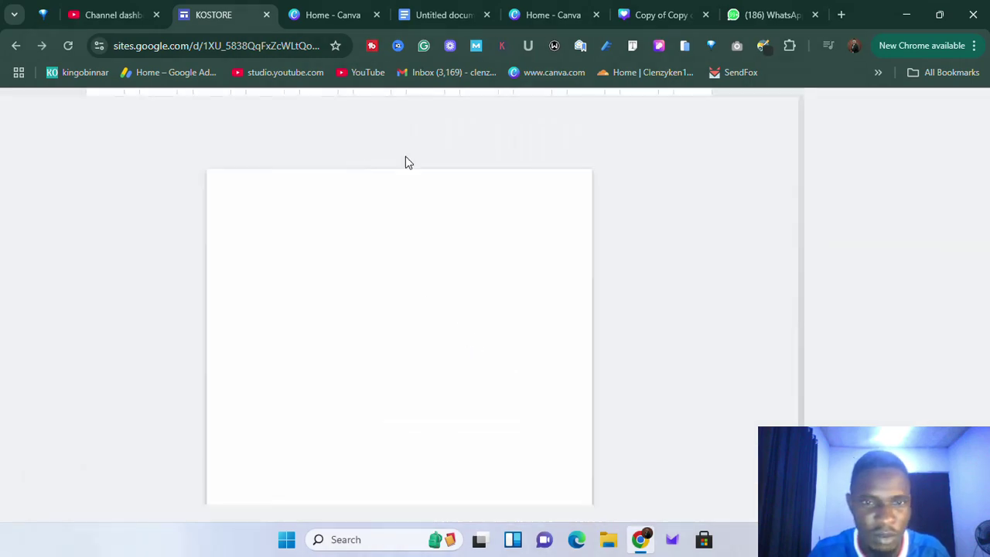
Return to the video block and examine the content blocks and other components available for insertion.
scroll(308, 232, "down", 4)
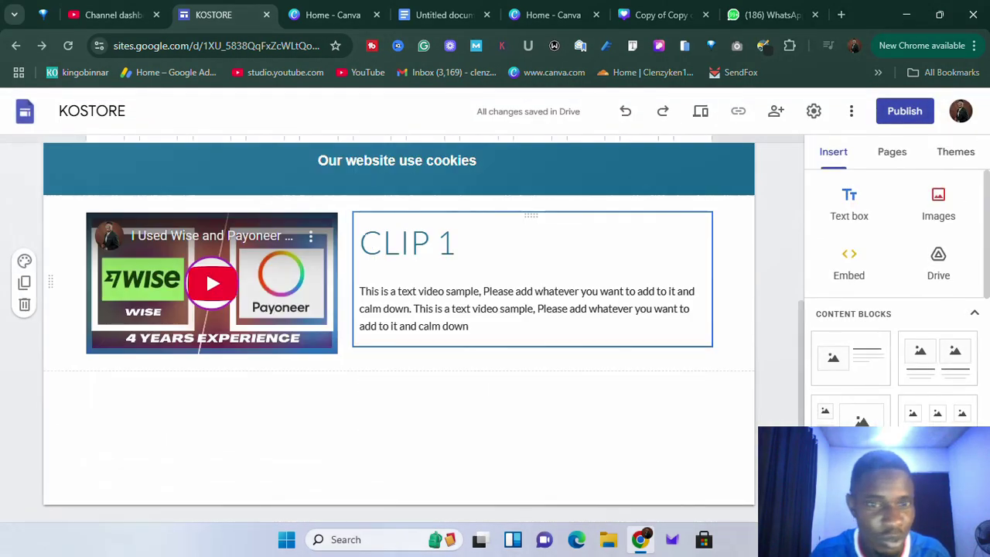
scroll(884, 386, "down", 3)
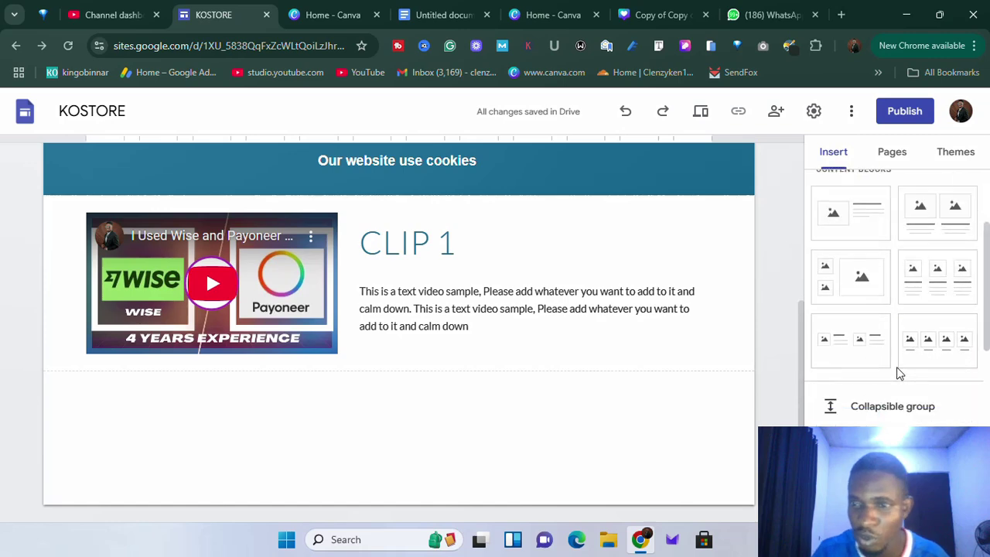
scroll(890, 362, "up", 3)
scroll(866, 357, "up", 5)
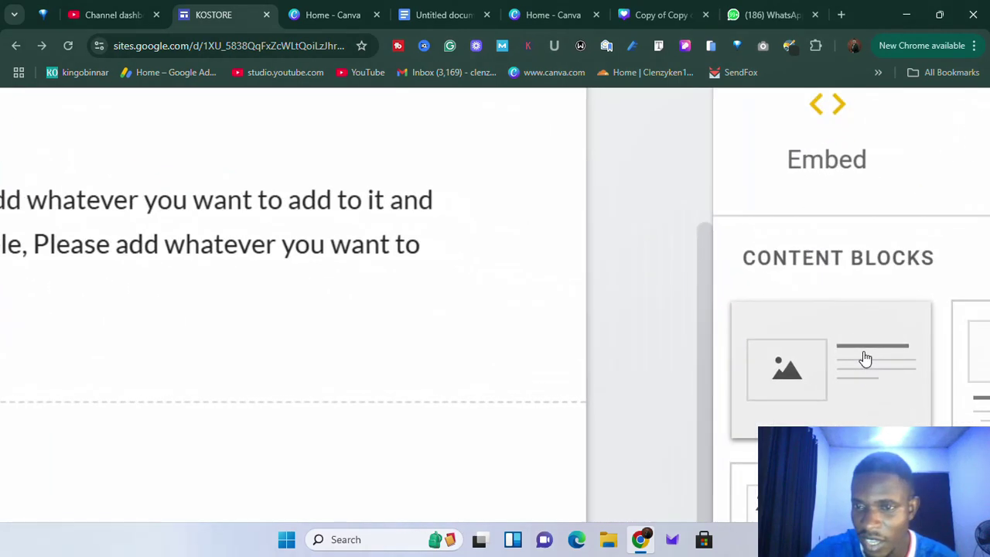
scroll(865, 357, "down", 10)
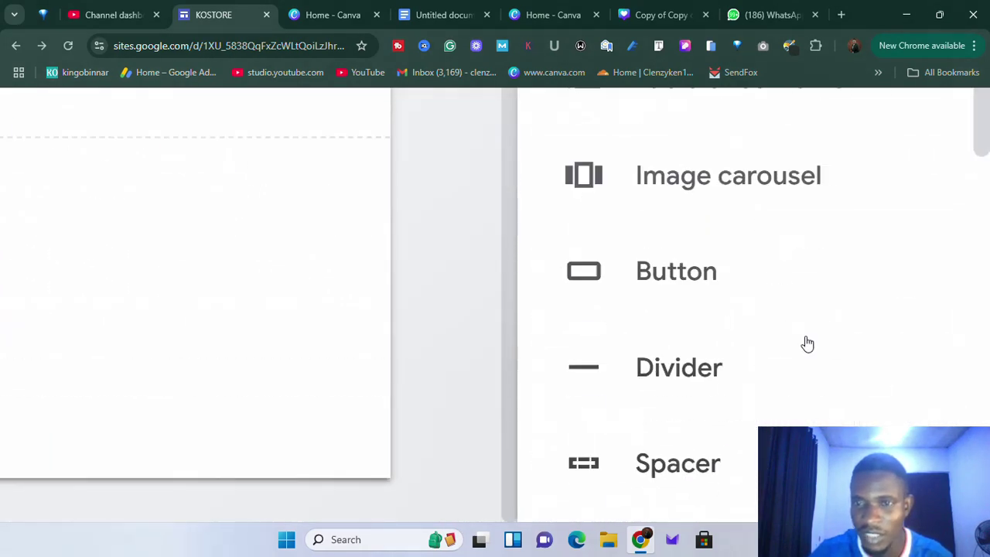
scroll(721, 328, "down", 5)
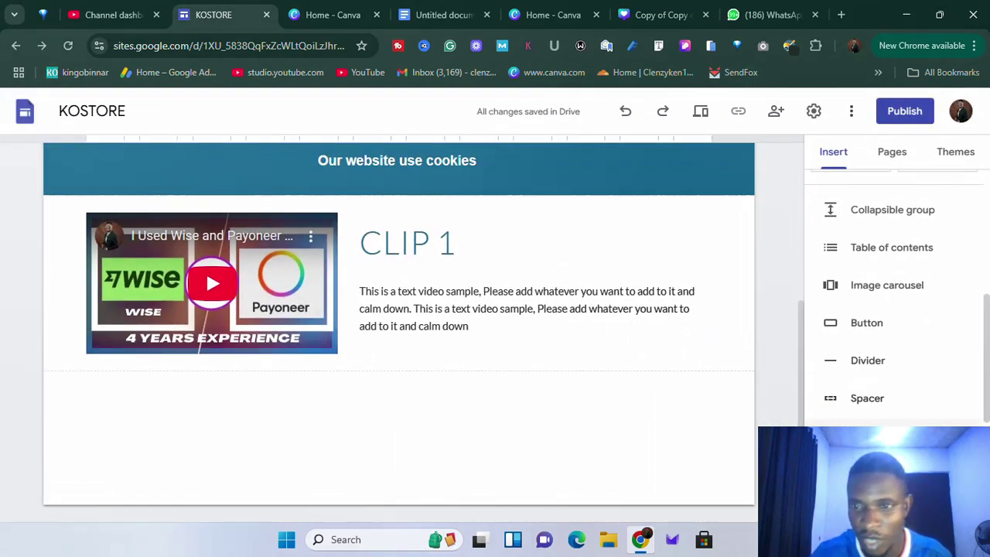
Look at the link fields and icon image options for social media links, and cancel without inserting any.
left_click(868, 436)
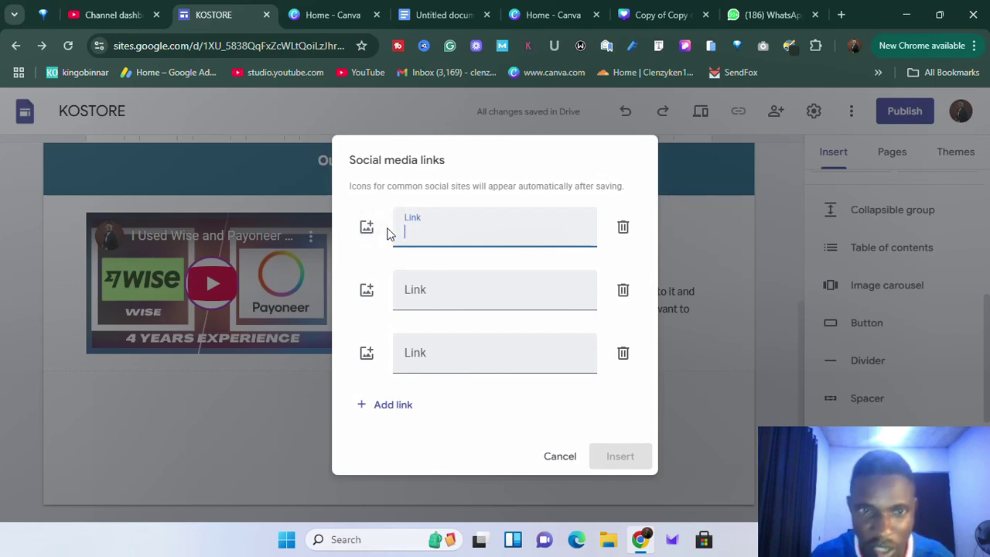
left_click(362, 229)
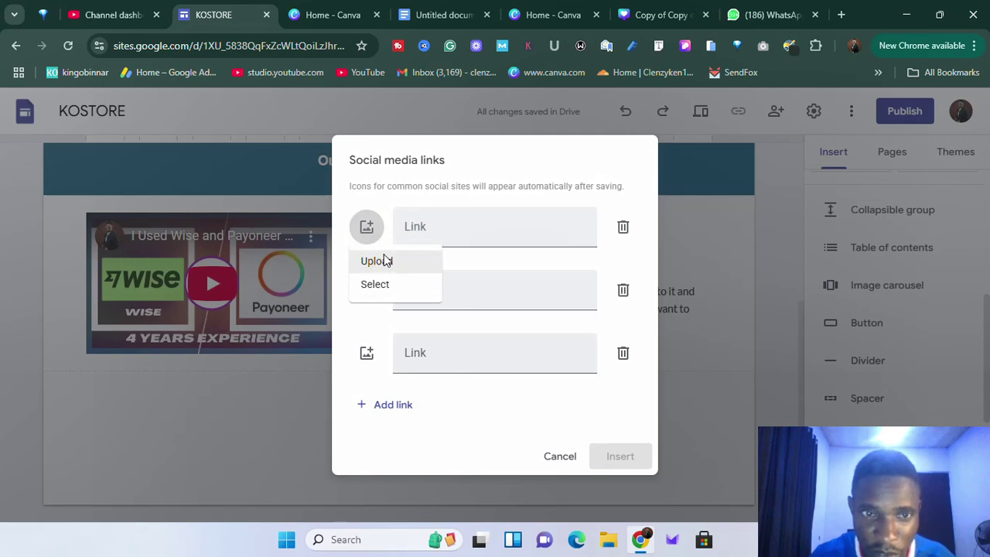
left_click(435, 230)
left_click(365, 290)
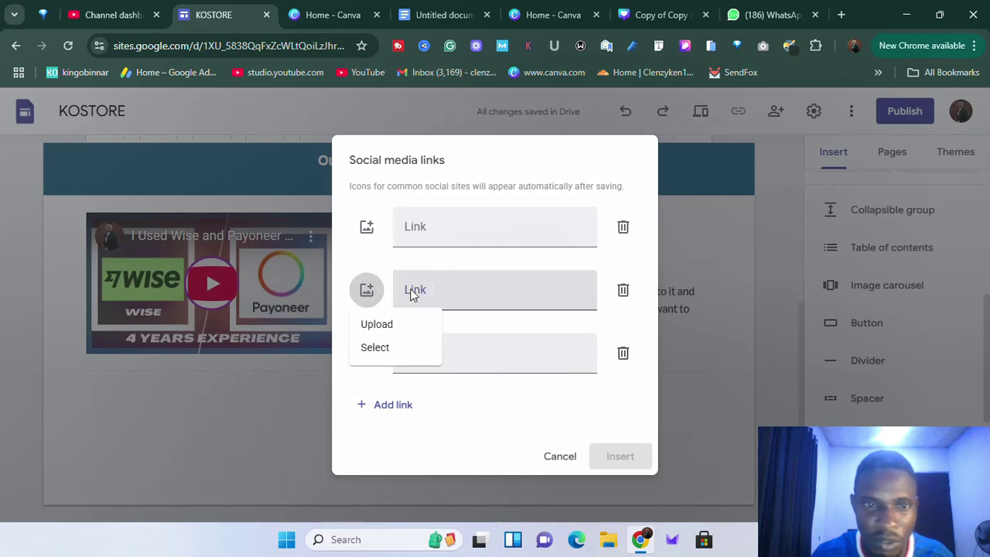
left_click(486, 292)
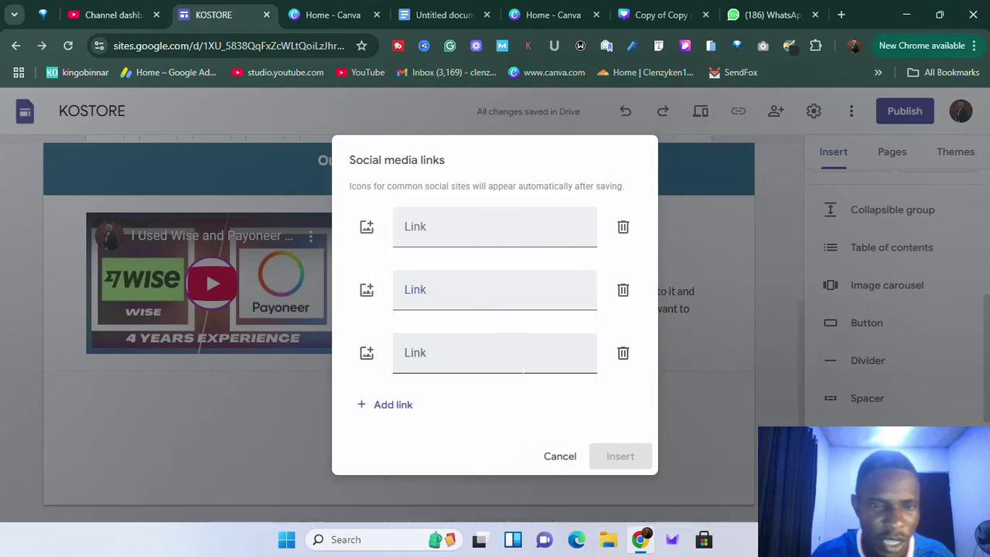
left_click(559, 456)
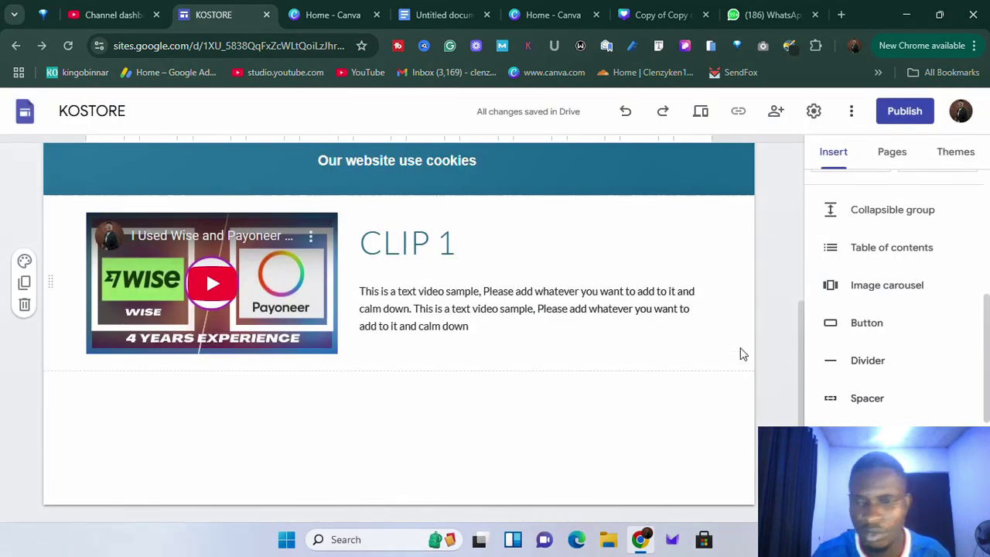
Look at the URL and embed code options for embedding web content, and cancel without inserting anything.
scroll(866, 387, "down", 4)
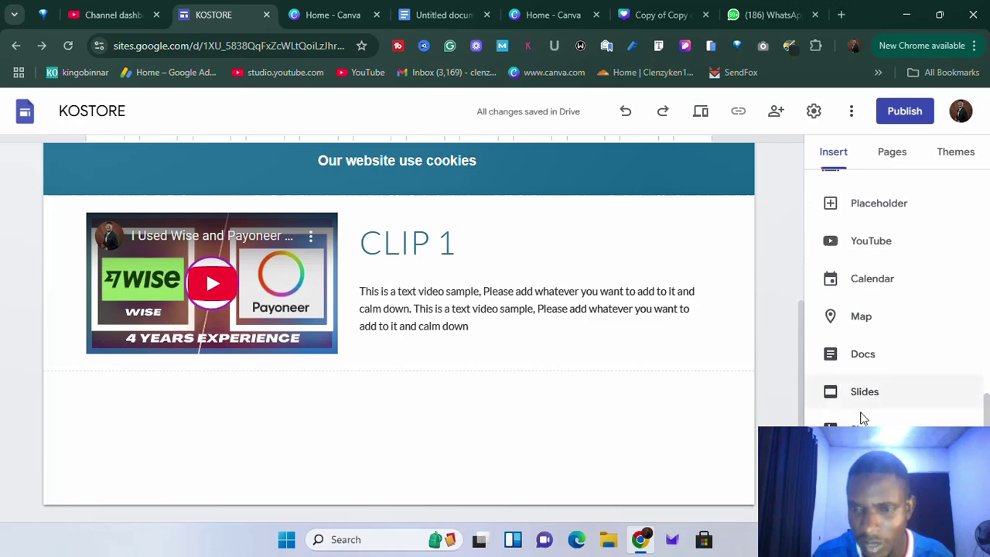
scroll(868, 418, "down", 2)
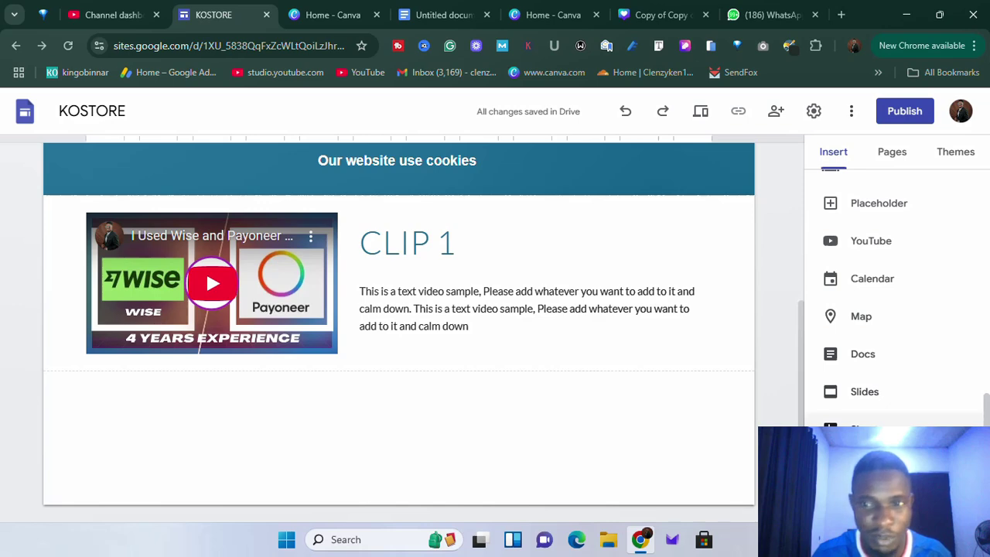
scroll(867, 413, "up", 3)
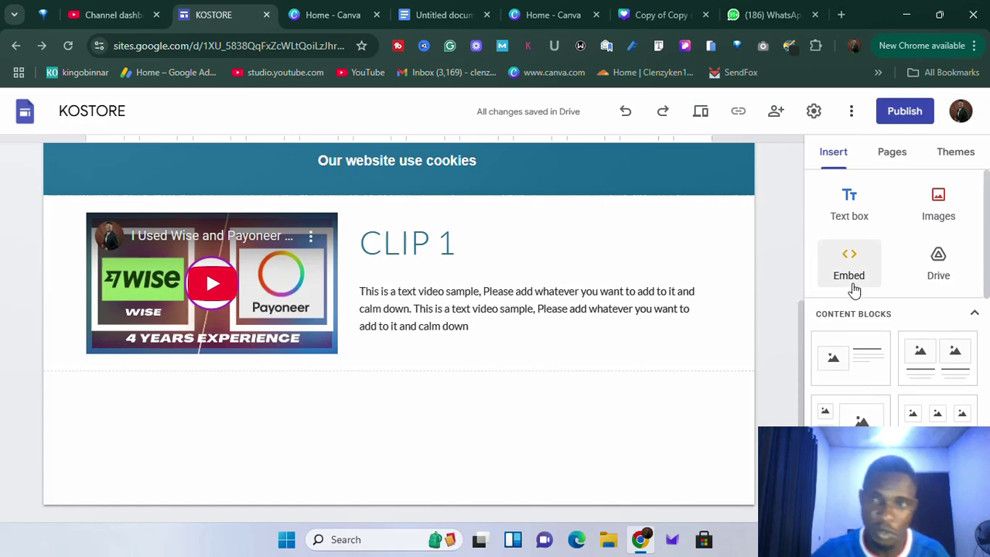
left_click(851, 267)
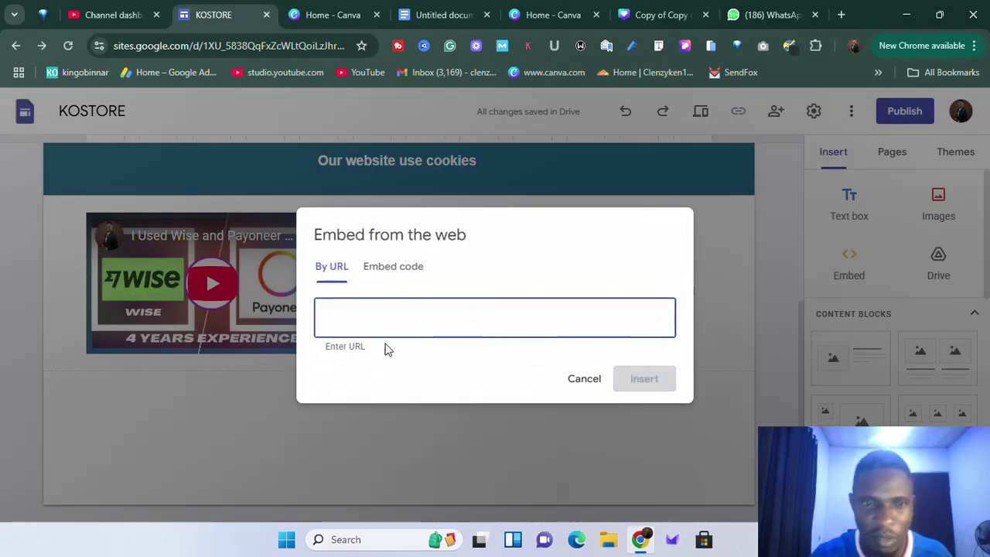
left_click(391, 266)
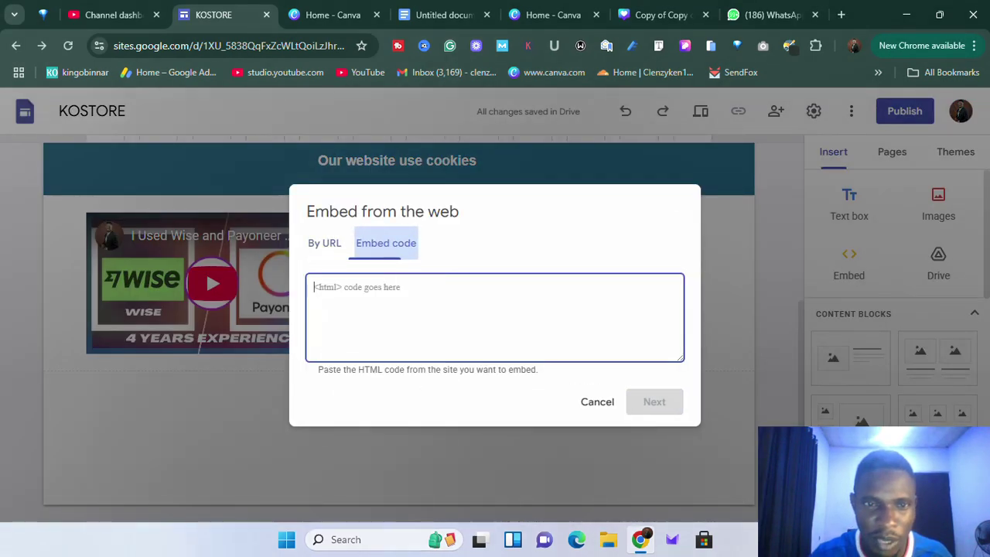
left_click(336, 251)
left_click(402, 266)
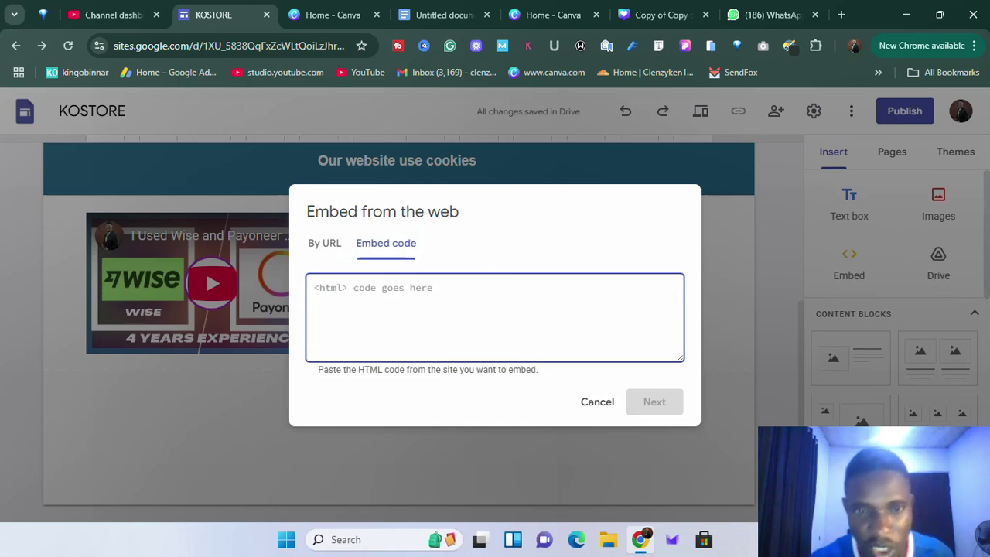
left_click(586, 405)
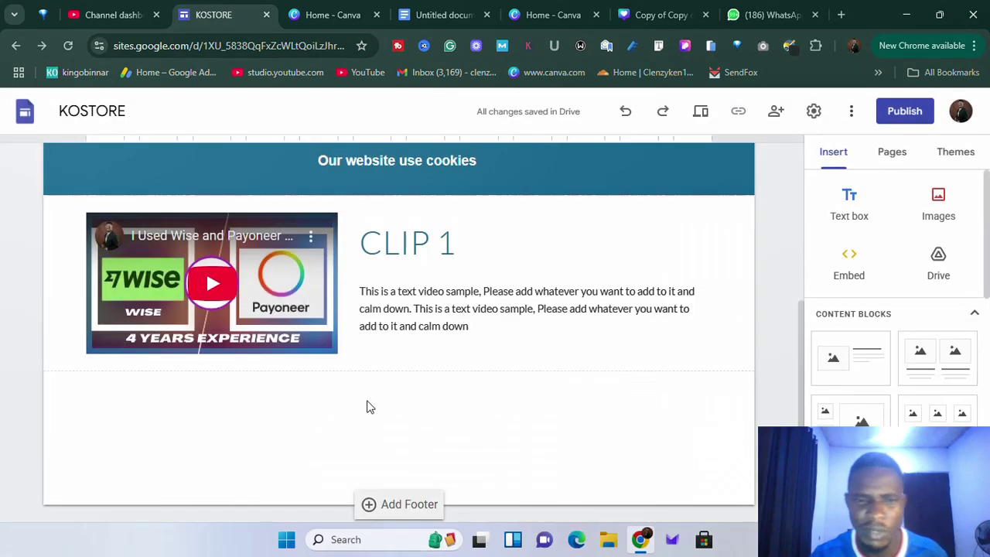
scroll(524, 307, "up", 4)
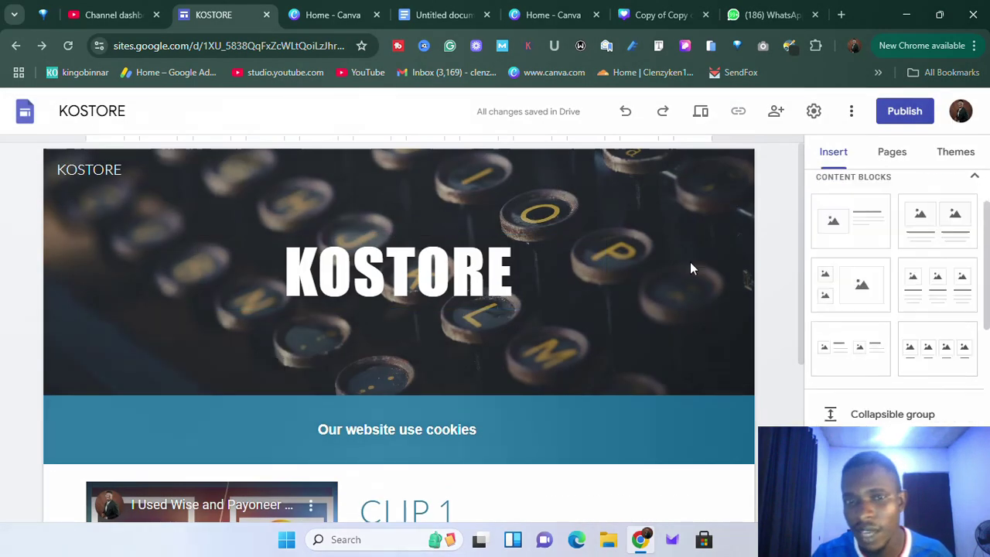
scroll(356, 387, "down", 4)
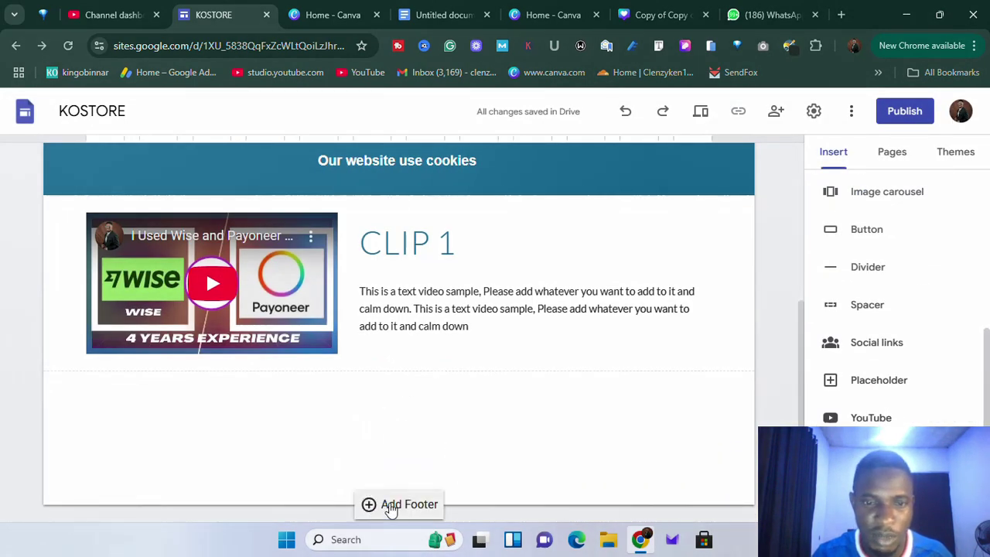
left_click(403, 507)
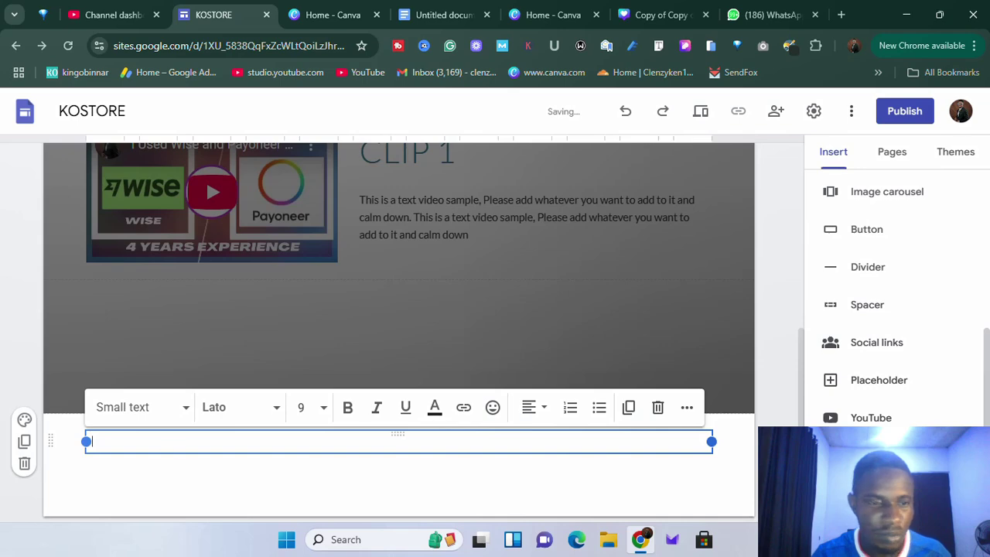
type("Copyri")
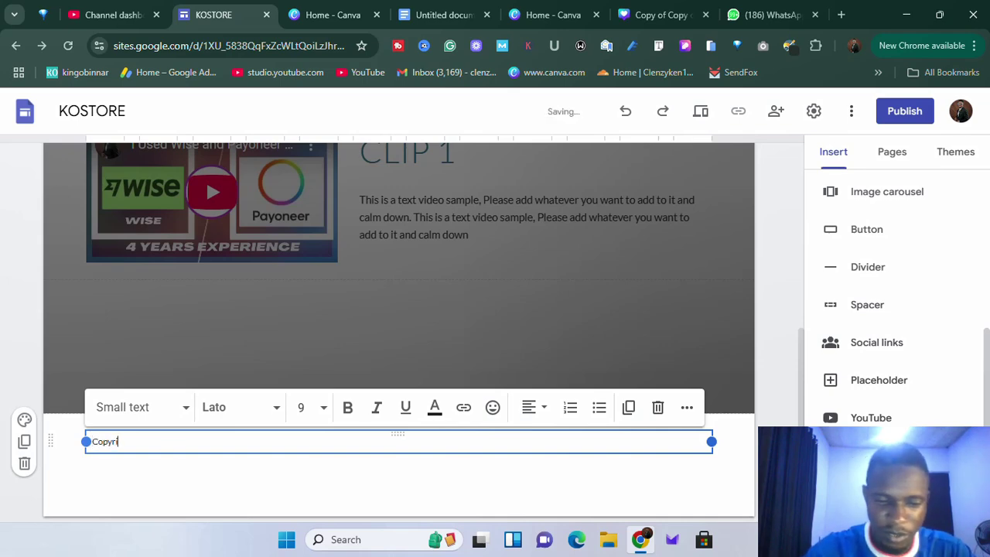
type("gts")
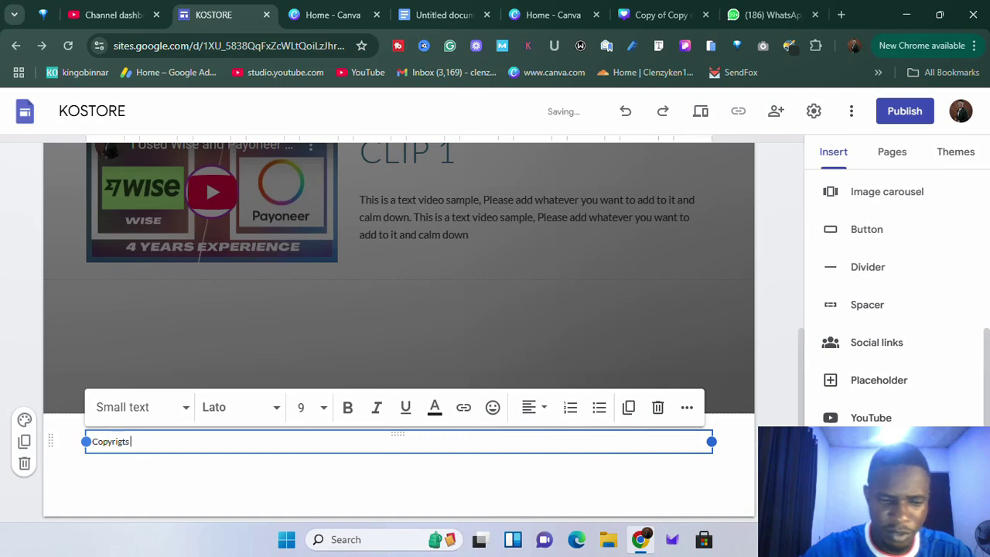
type(" recieved")
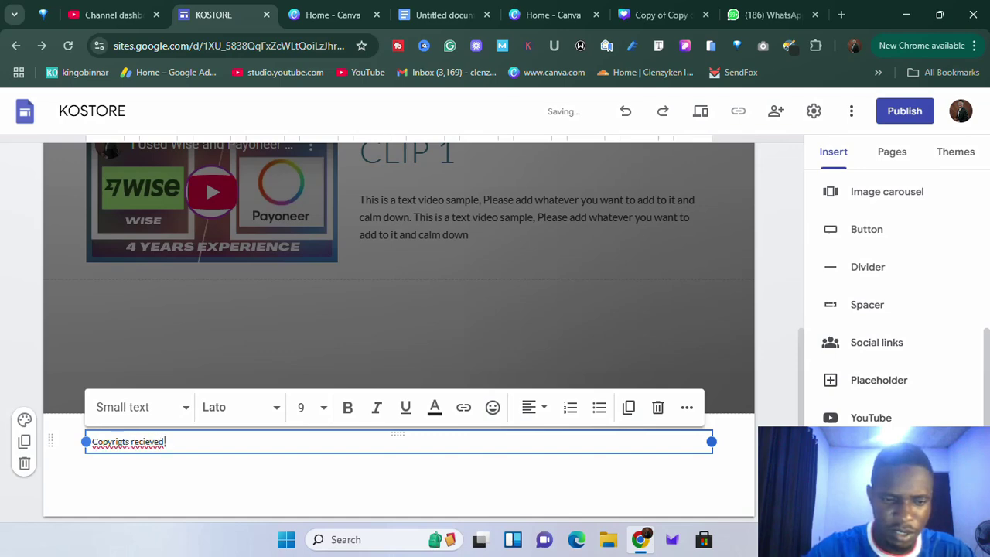
type(" k")
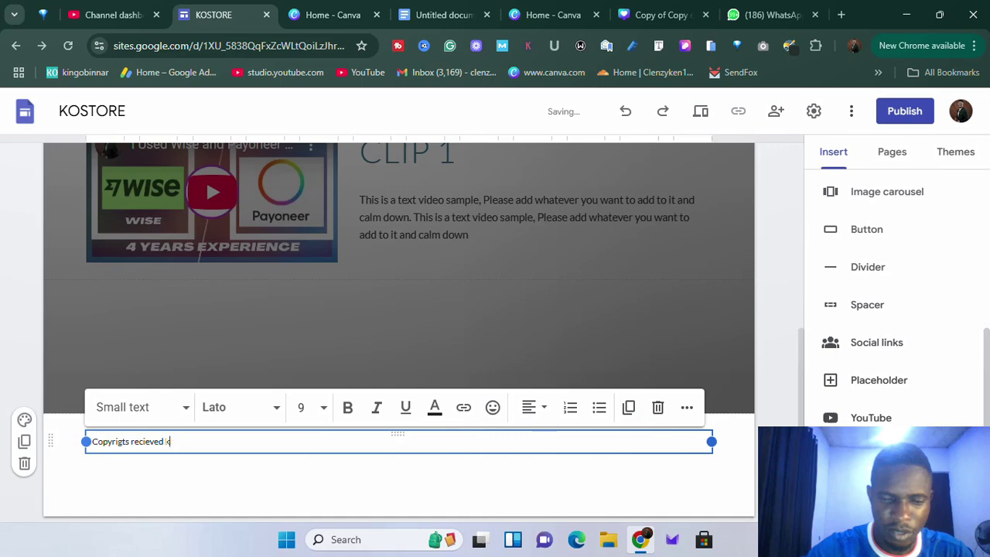
type("o KOSTORE @2025")
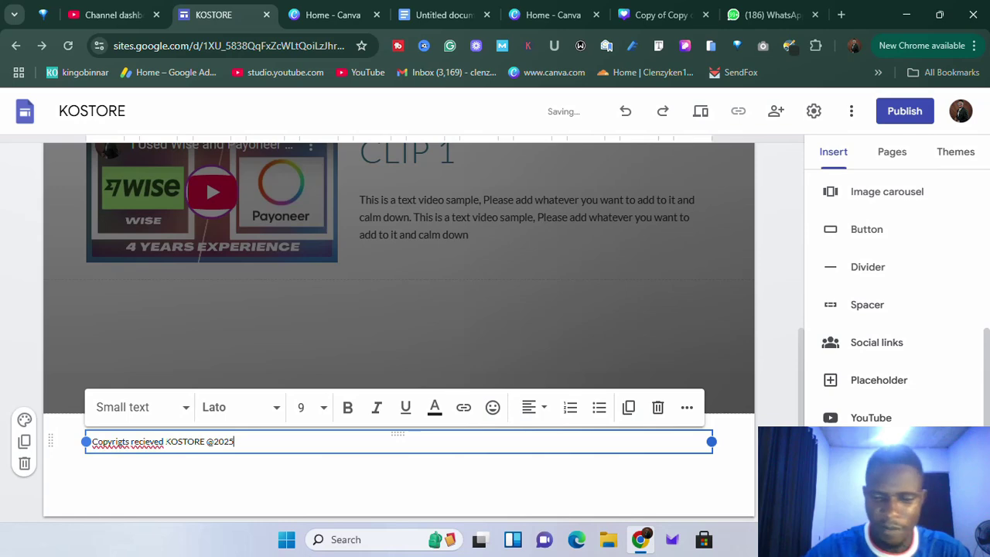
type(".")
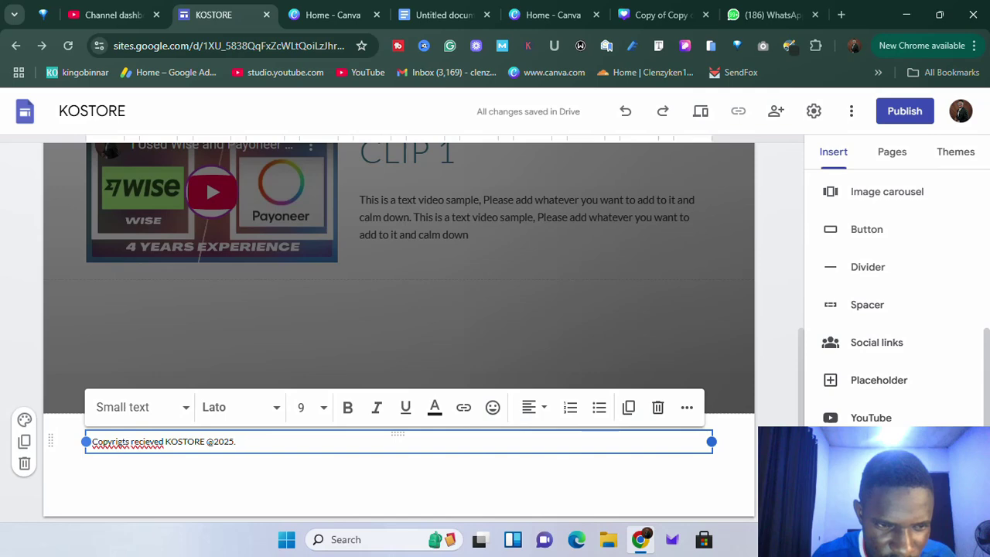
left_click(122, 441)
type("h")
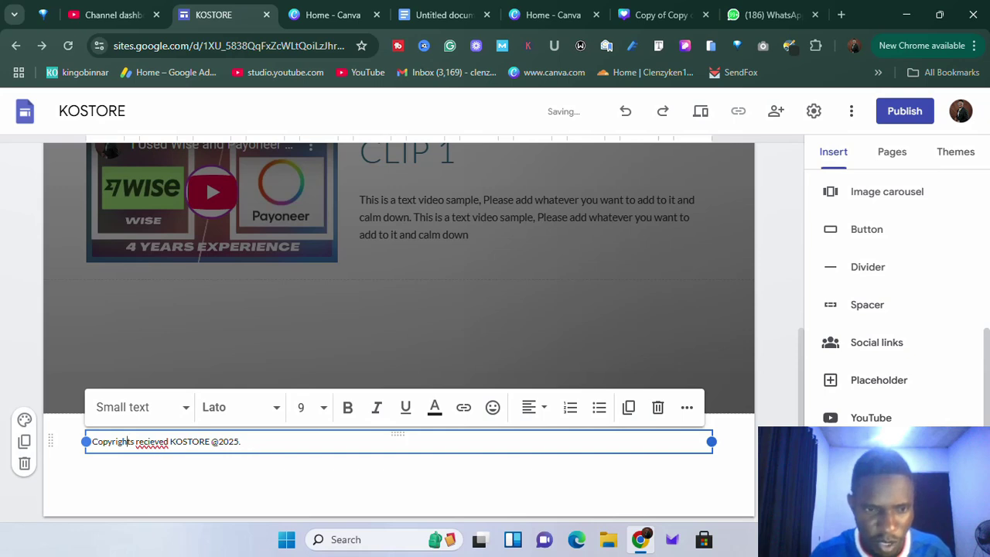
Change the font of the whole footer copyright line to Impact.
triple_click(172, 442)
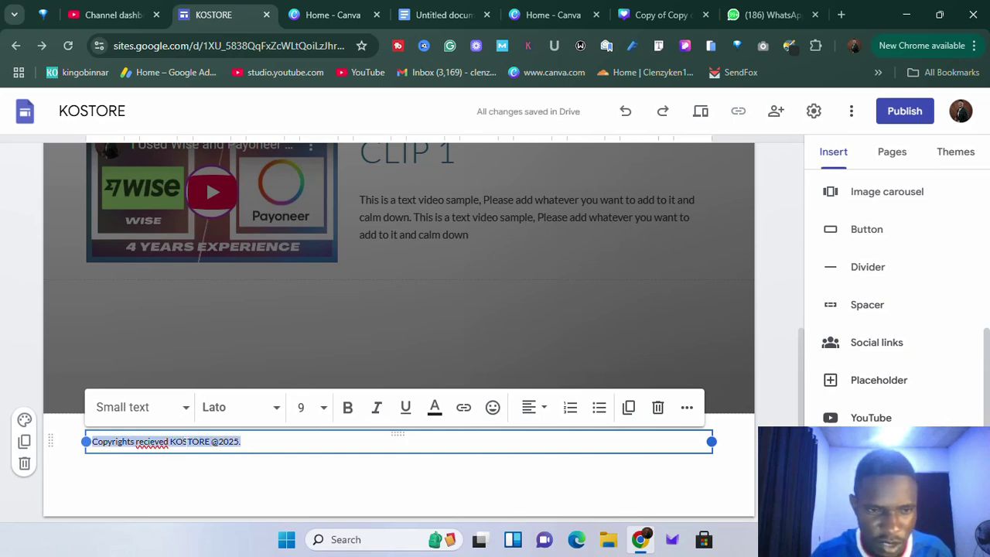
left_click(272, 408)
scroll(246, 458, "down", 3)
mouse_move(242, 463)
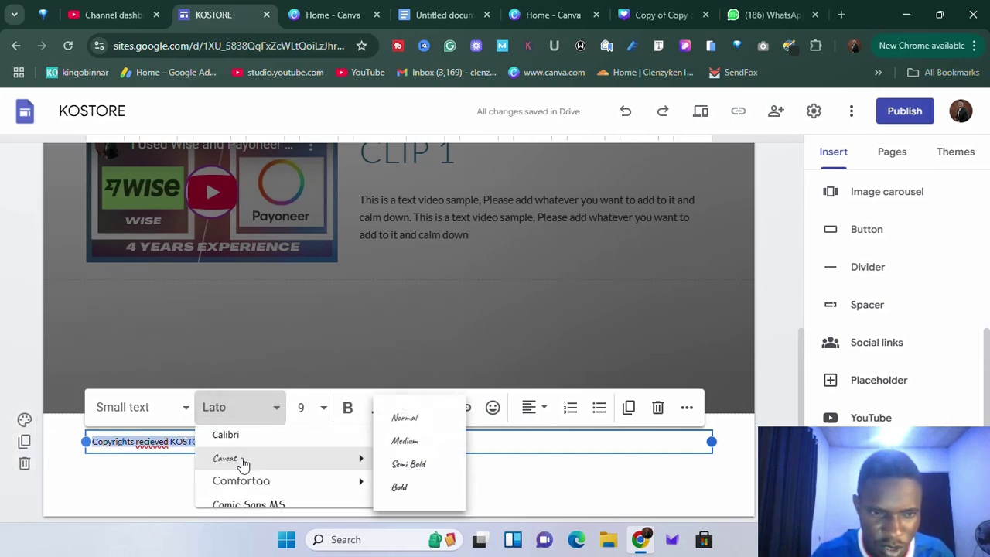
scroll(242, 464, "down", 3)
scroll(243, 482, "down", 3)
scroll(240, 481, "up", 3)
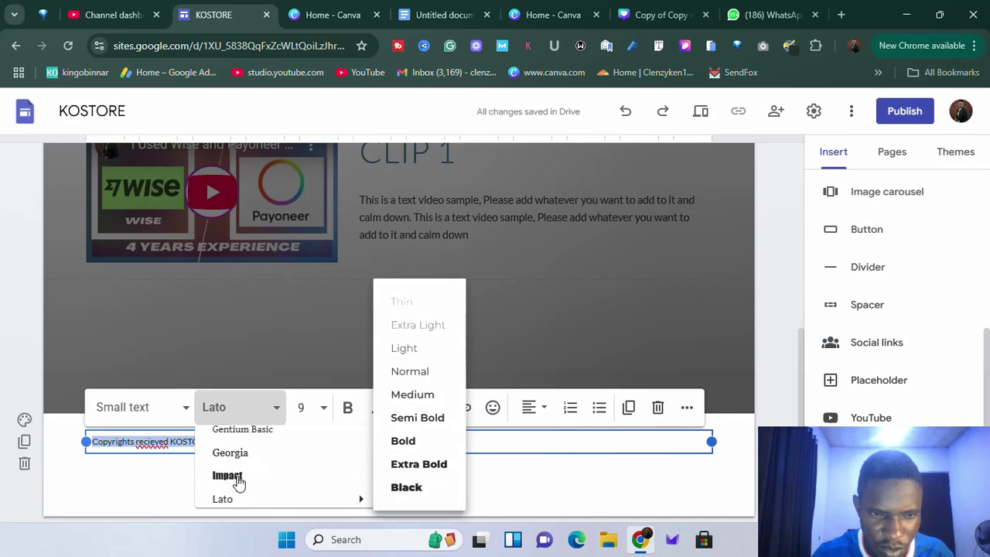
scroll(240, 480, "up", 10)
scroll(235, 471, "down", 5)
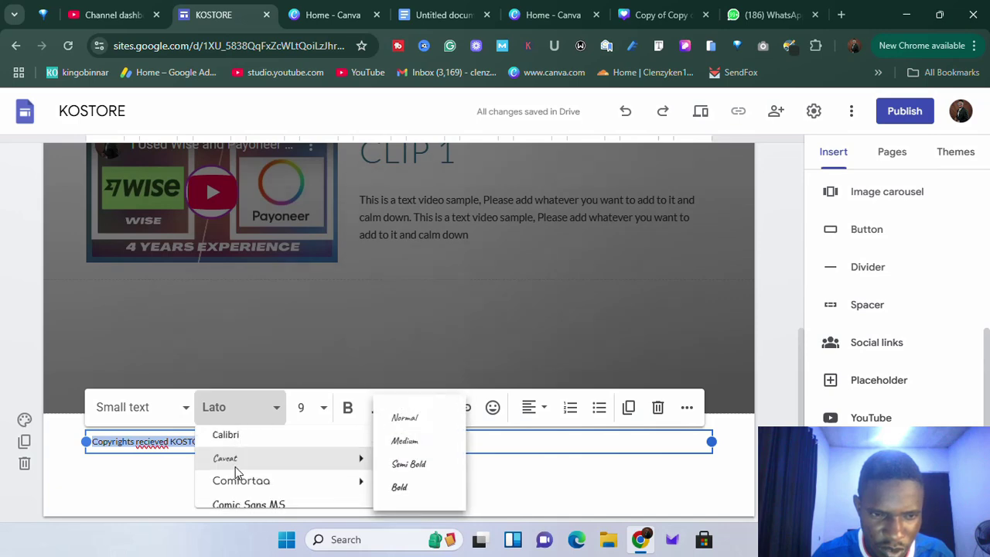
scroll(235, 466, "down", 10)
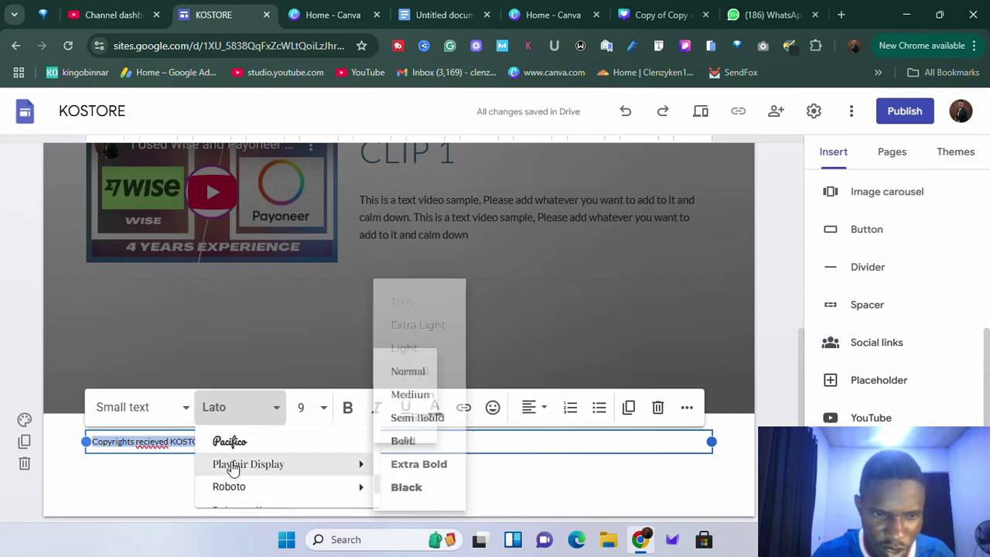
scroll(232, 464, "down", 2)
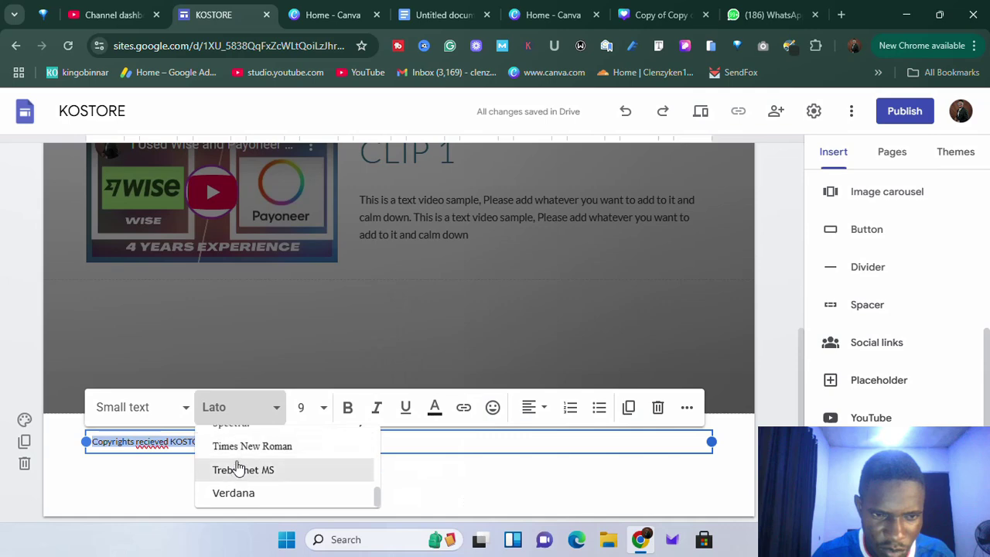
scroll(237, 468, "up", 3)
scroll(256, 464, "down", 3)
scroll(237, 480, "up", 5)
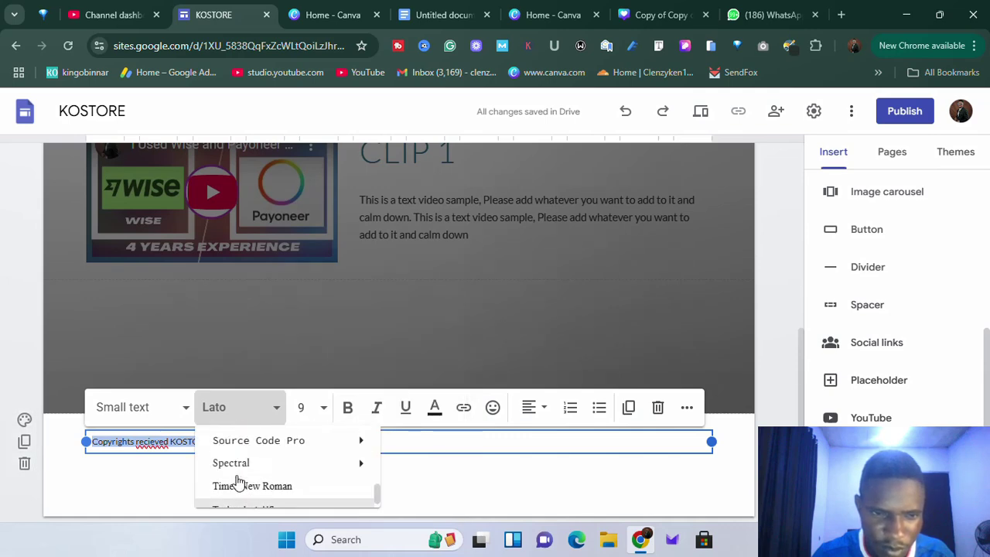
scroll(238, 476, "up", 4)
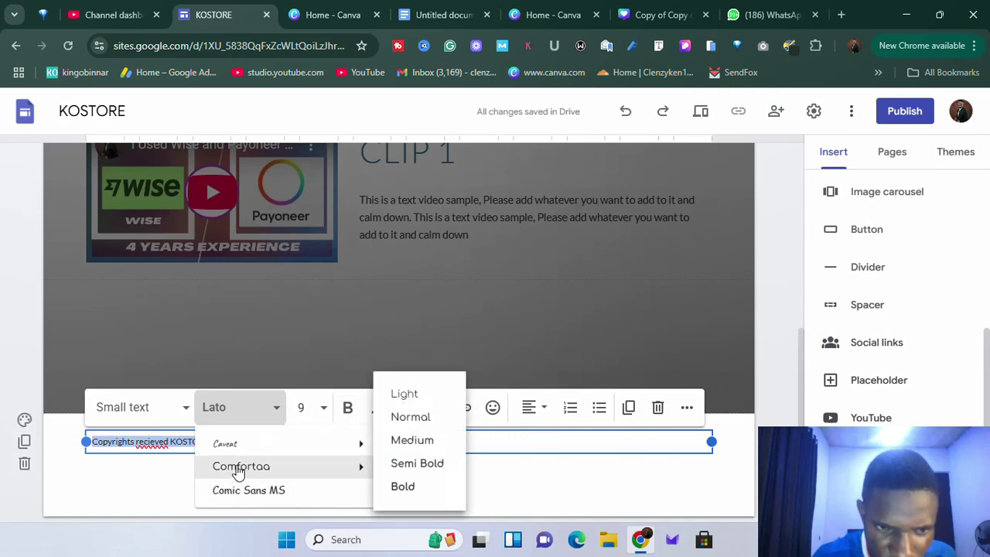
scroll(238, 472, "down", 2)
scroll(239, 470, "up", 2)
scroll(239, 470, "down", 2)
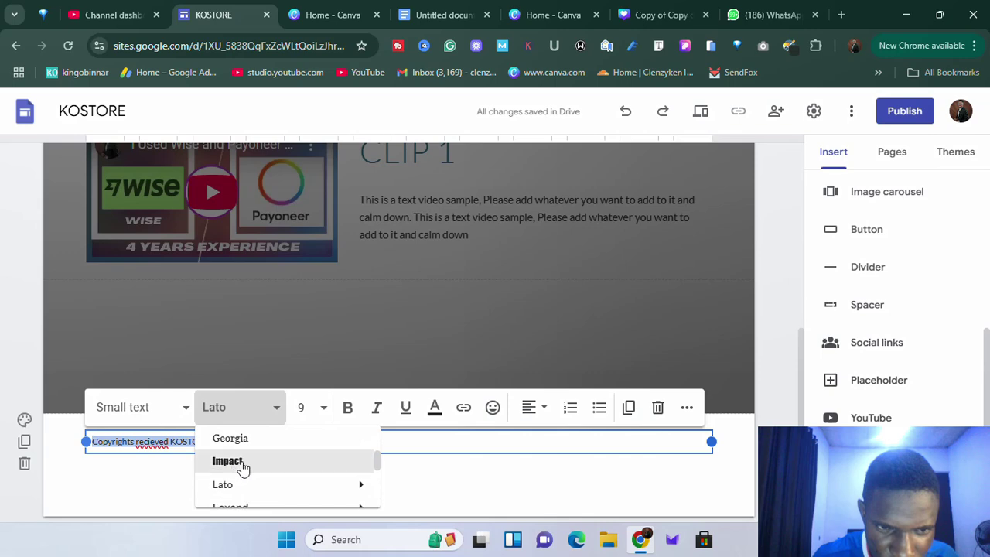
left_click(245, 462)
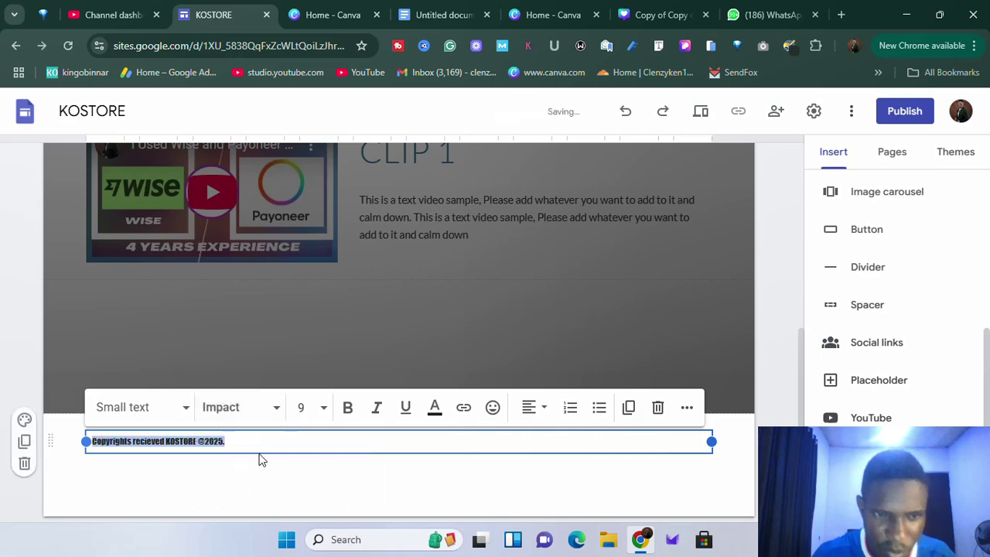
Apply the Normal text style to the footer copyright line and deselect the text.
left_click(186, 412)
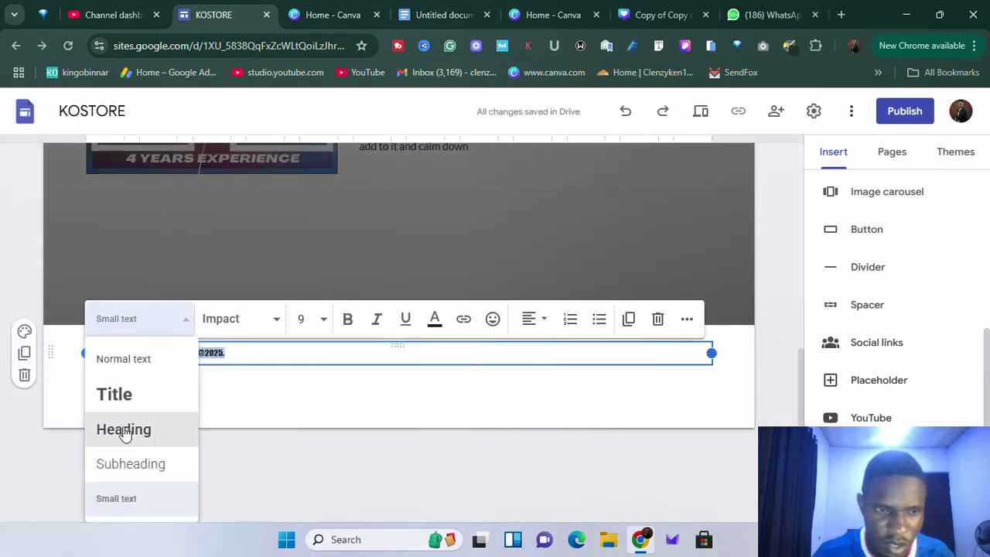
left_click(121, 374)
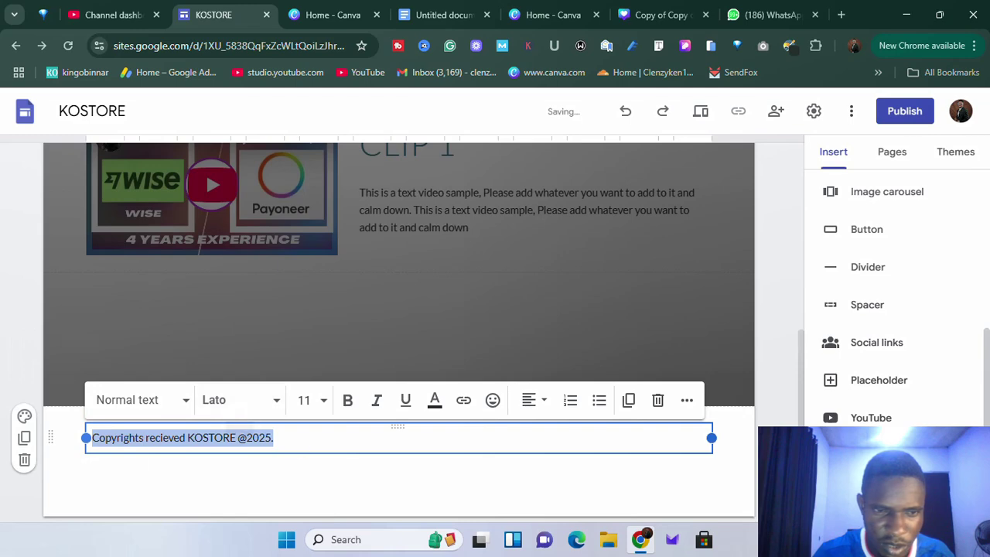
left_click(467, 352)
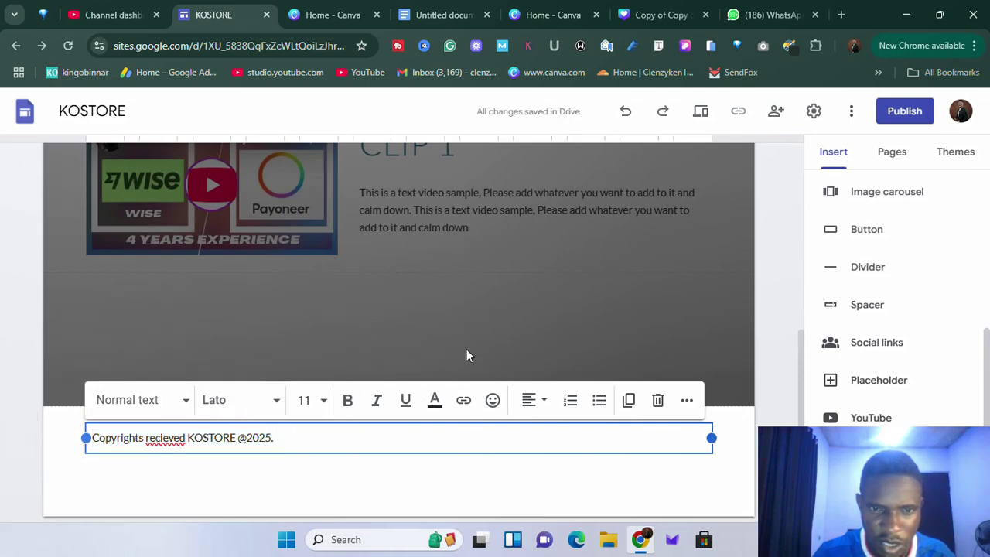
Hide the footer on this page and show it again.
mouse_move(345, 453)
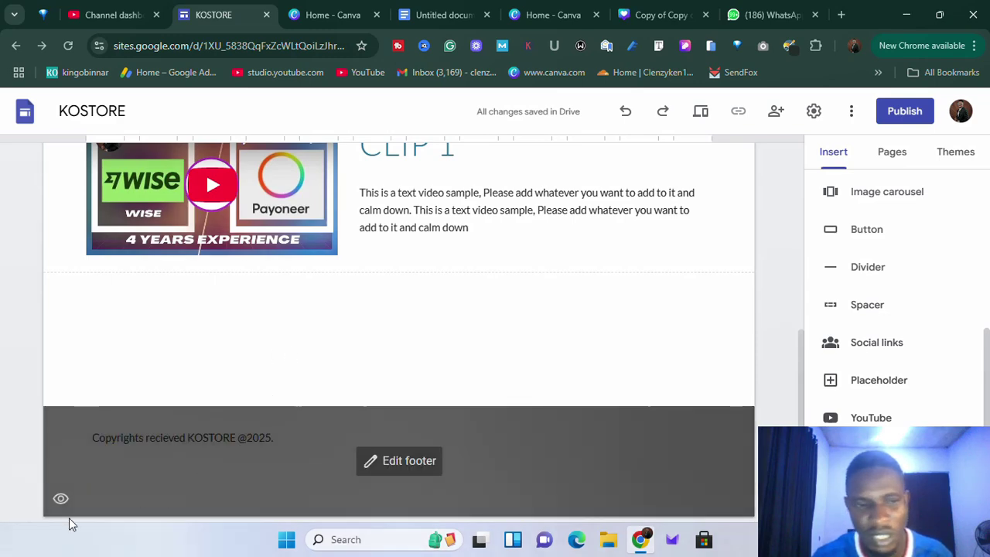
left_click(59, 499)
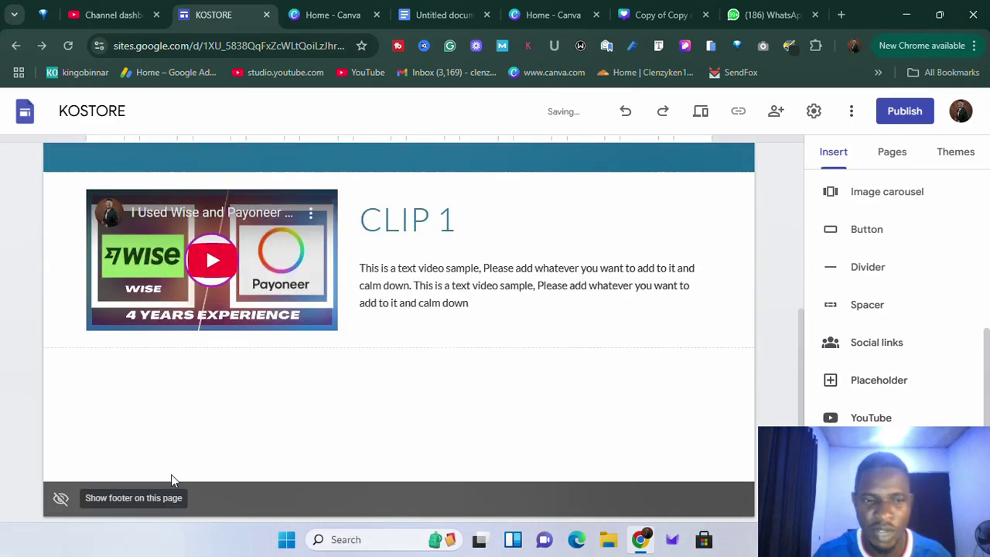
left_click(59, 499)
scroll(285, 431, "down", 1)
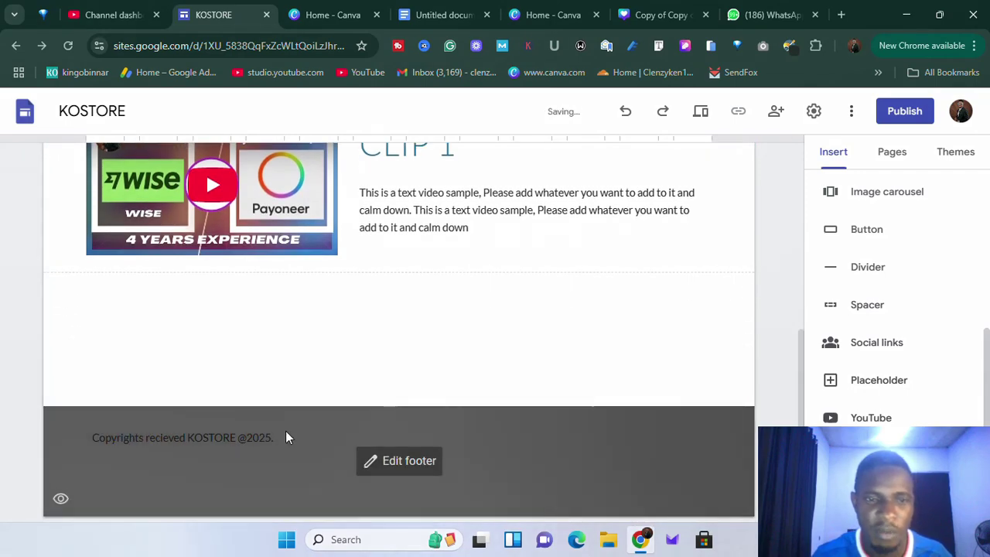
scroll(312, 402, "up", 3)
scroll(313, 402, "up", 2)
scroll(402, 357, "down", 5)
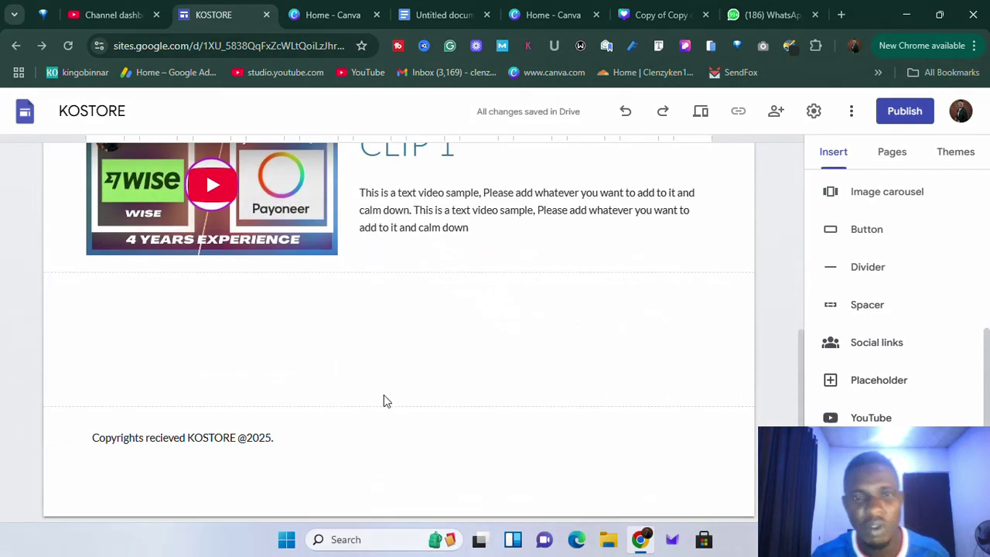
scroll(384, 394, "up", 5)
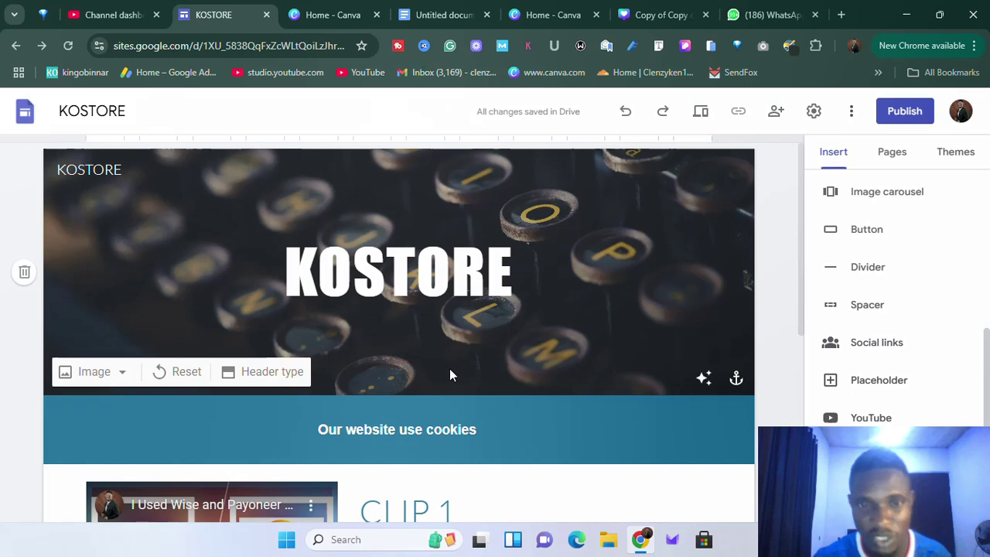
Review the whole page from the KOSTORE header past the cookie notice and video block to the copyright footer.
scroll(416, 284, "down", 4)
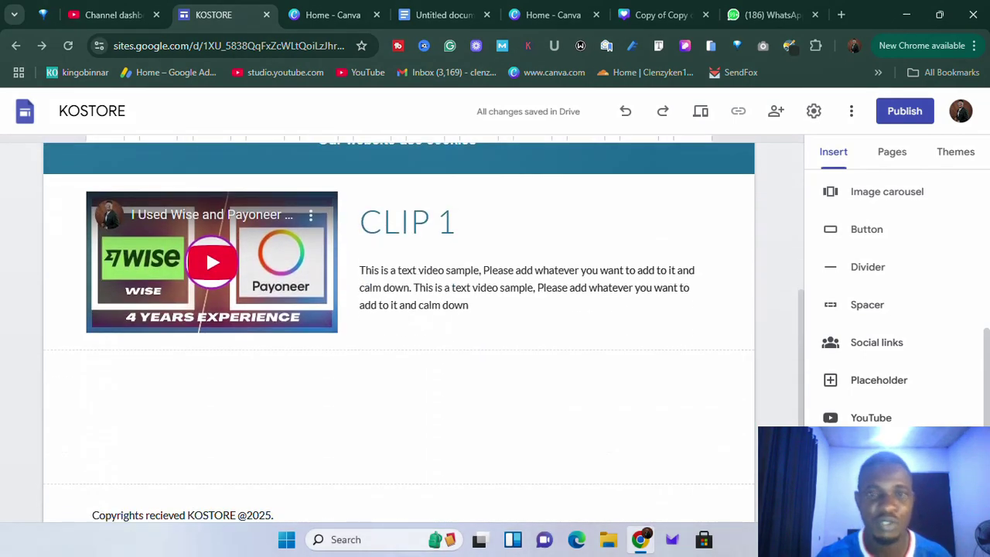
scroll(437, 317, "up", 2)
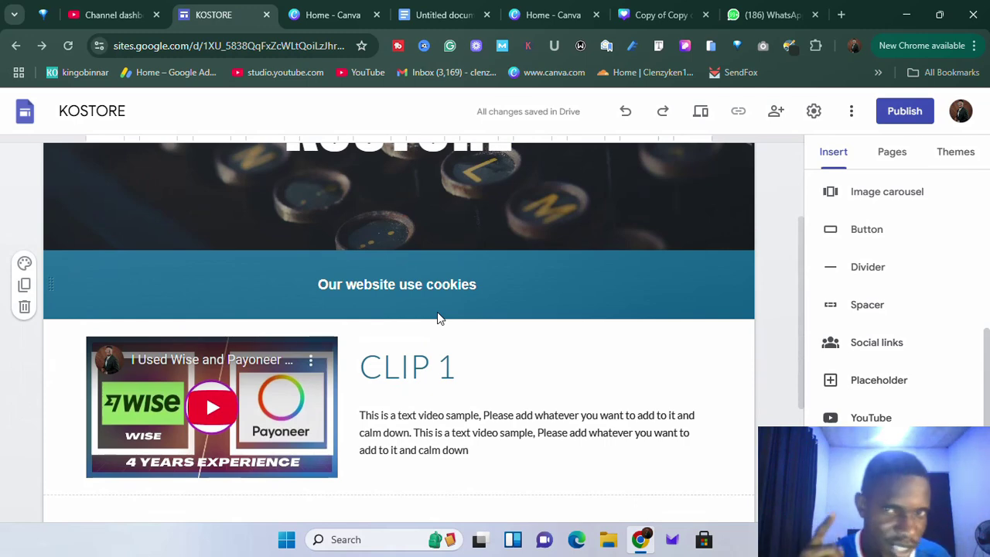
scroll(438, 321, "down", 3)
scroll(448, 332, "up", 5)
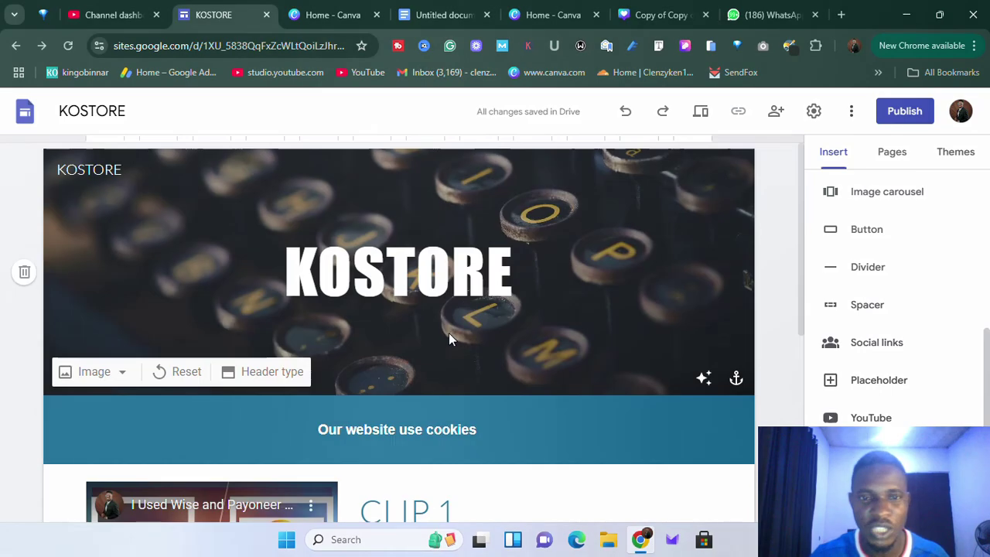
scroll(477, 338, "down", 5)
scroll(476, 345, "up", 5)
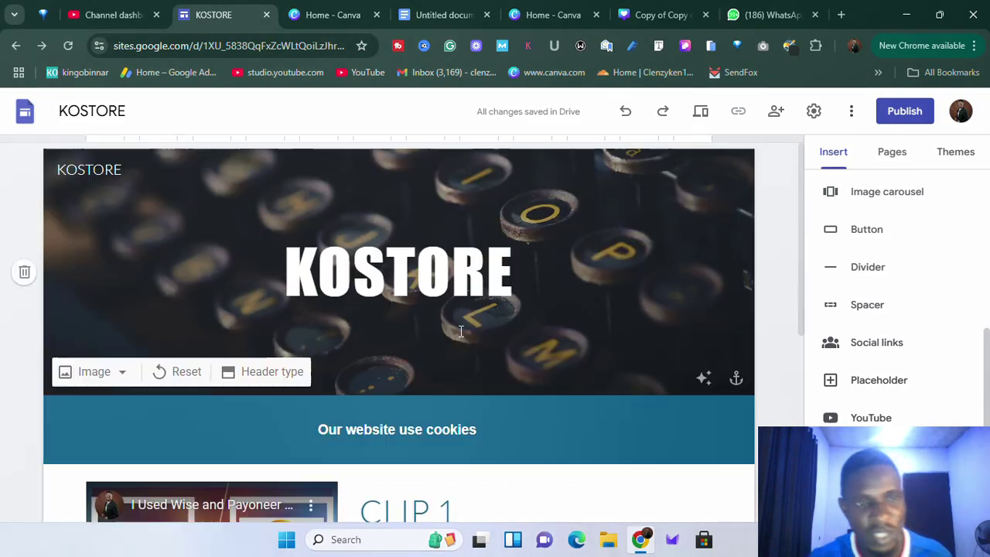
scroll(420, 320, "down", 5)
scroll(464, 309, "up", 5)
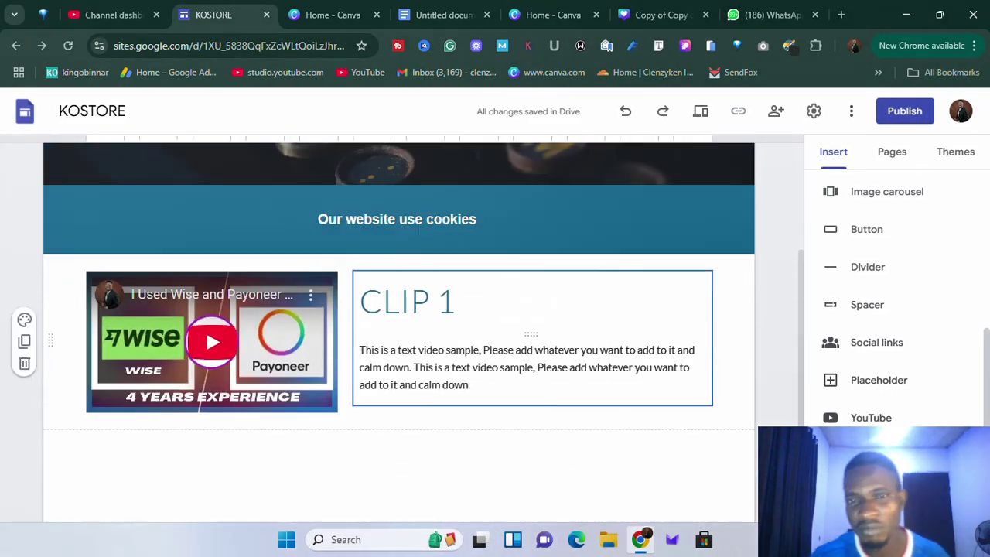
scroll(521, 293, "down", 5)
scroll(517, 294, "up", 5)
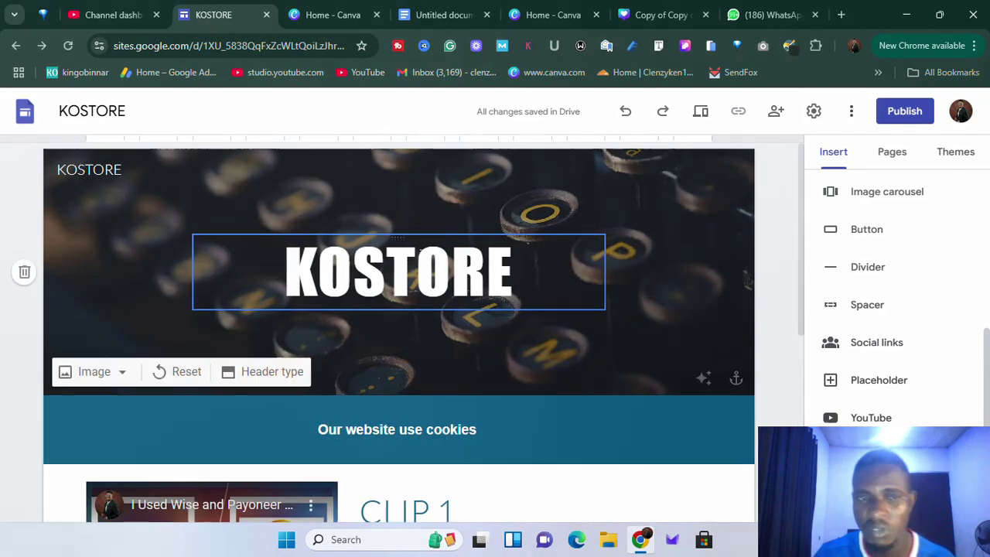
scroll(518, 292, "down", 2)
scroll(440, 353, "up", 2)
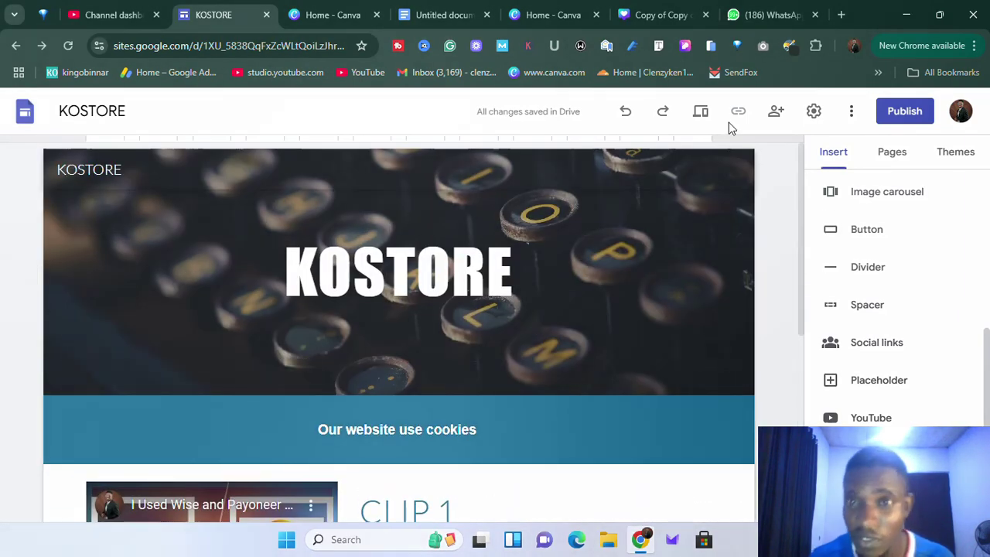
scroll(541, 325, "down", 5)
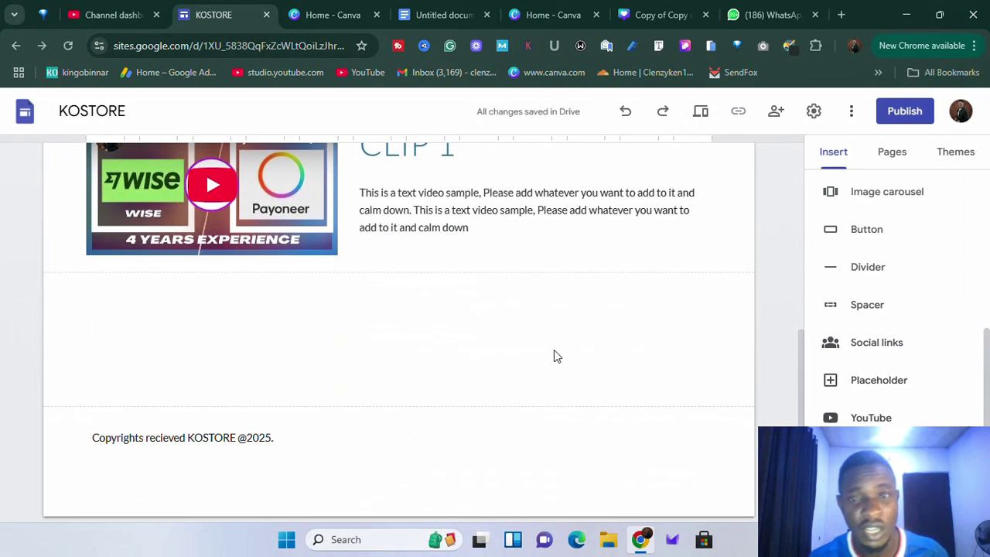
scroll(574, 302, "up", 5)
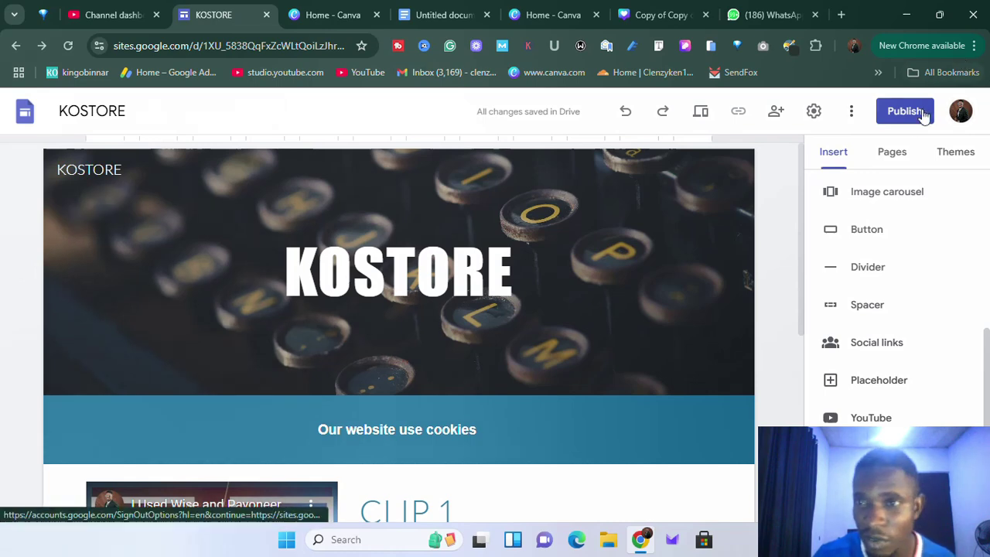
Start publishing the site and enter kostore11 as its web address.
scroll(909, 124, "up", 5)
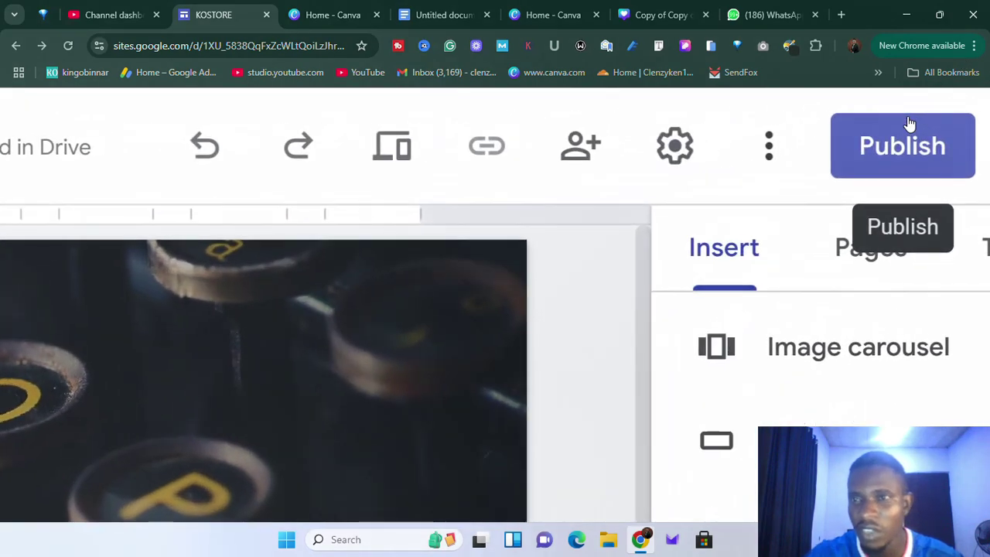
scroll(910, 124, "right", 3)
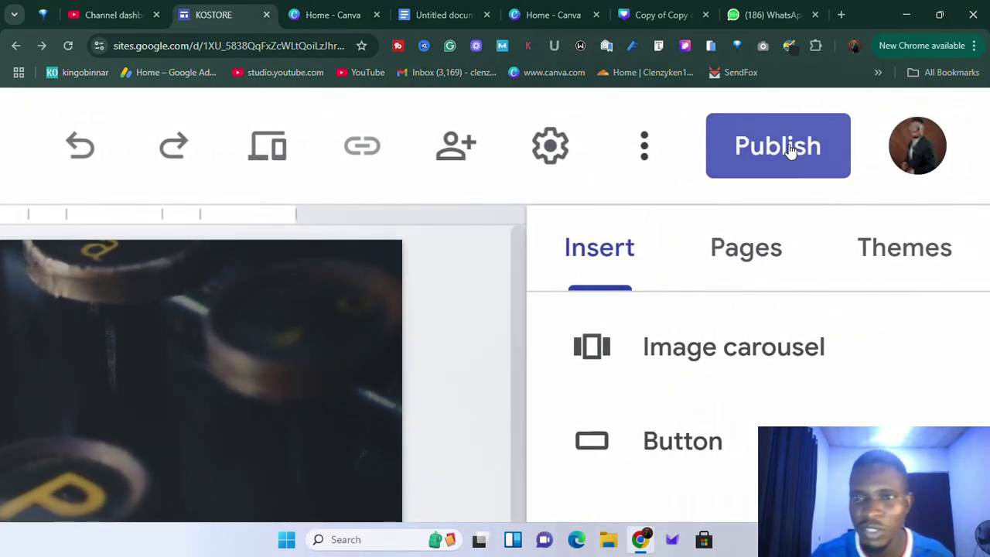
left_click(765, 151)
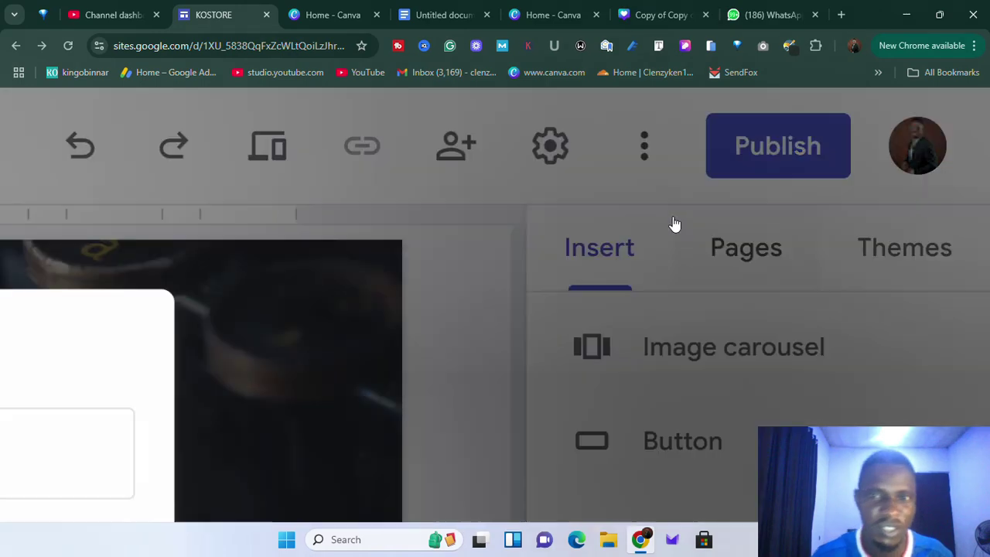
scroll(722, 198, "down", 5)
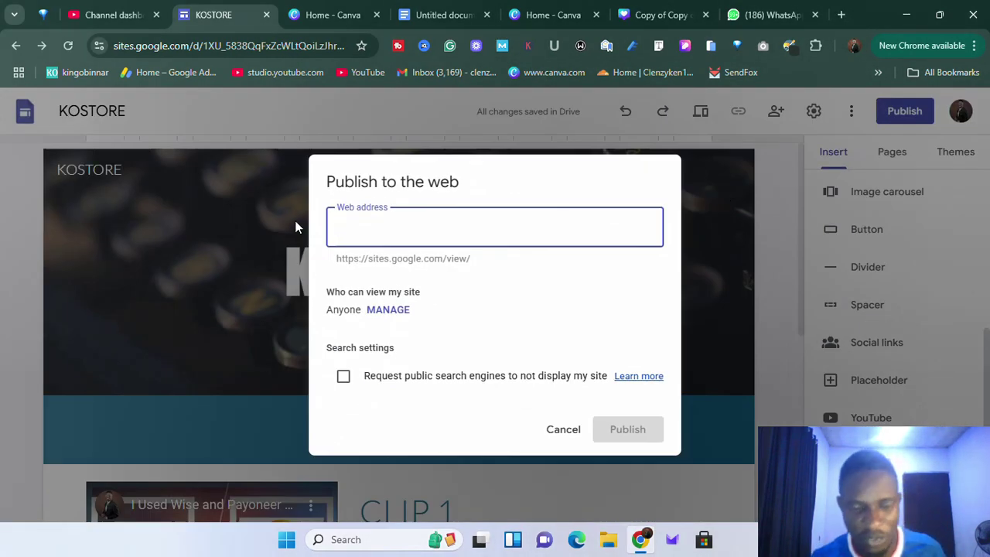
type("k")
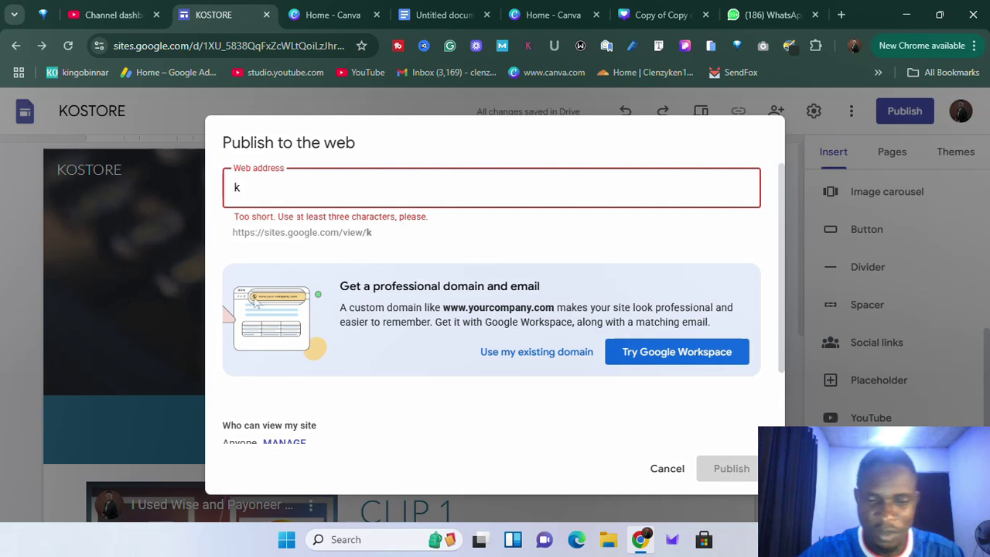
type("ost")
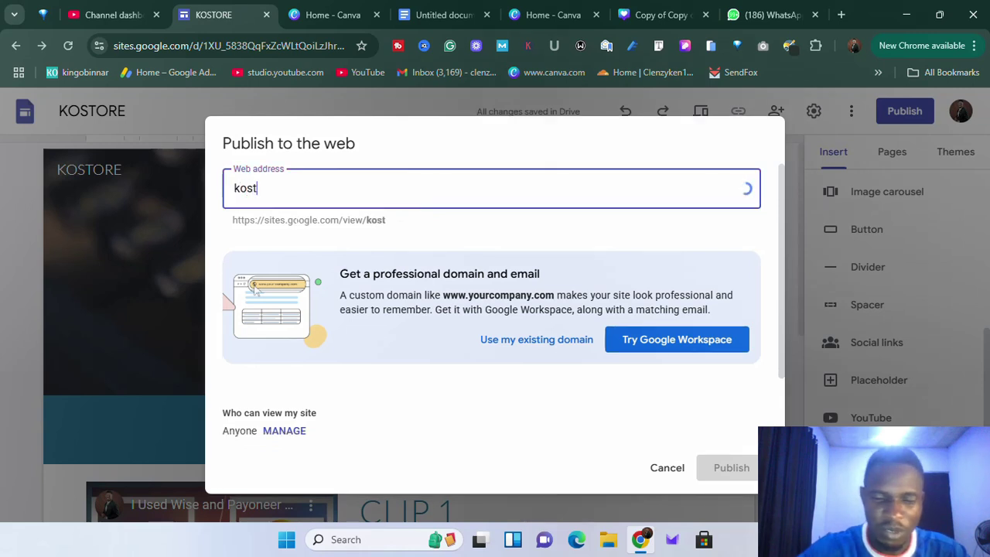
type("ore")
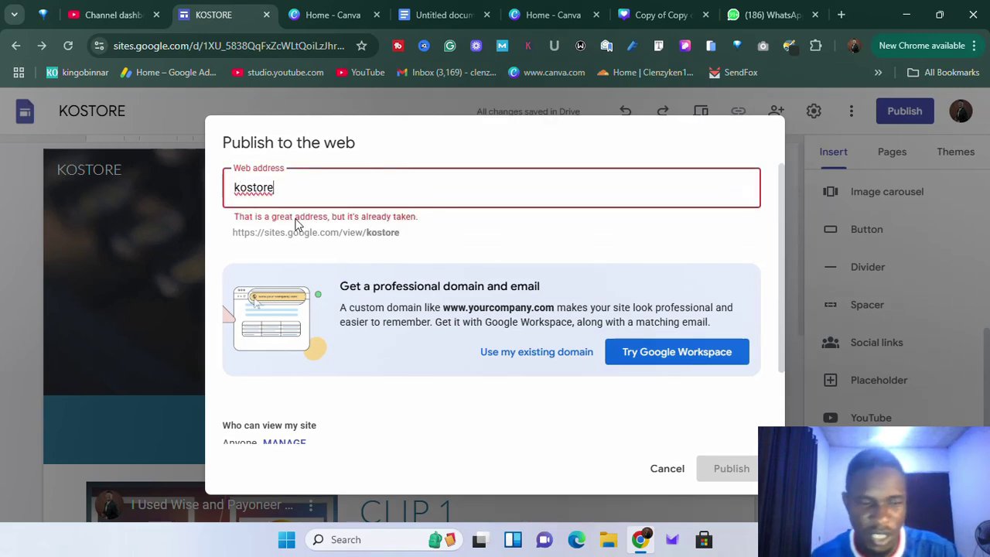
type("11")
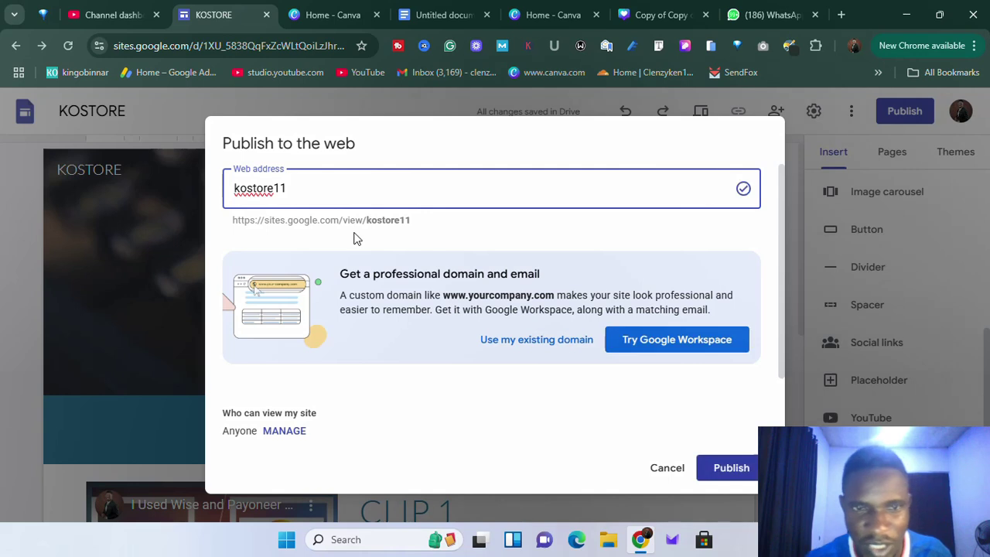
Copy the full site URL shown beneath the web address and cancel publishing.
left_click_drag(364, 220, 232, 221)
left_click(232, 220)
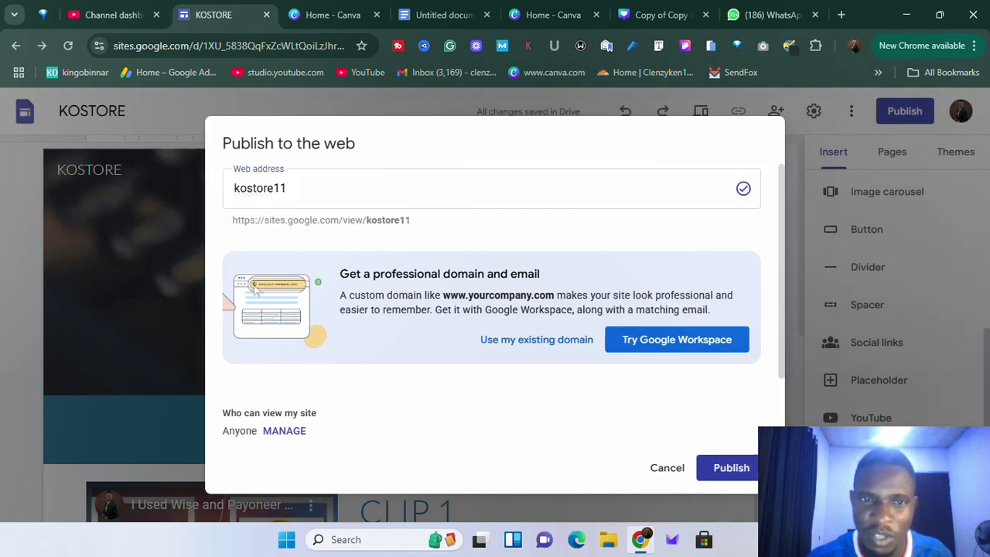
double_click(412, 223)
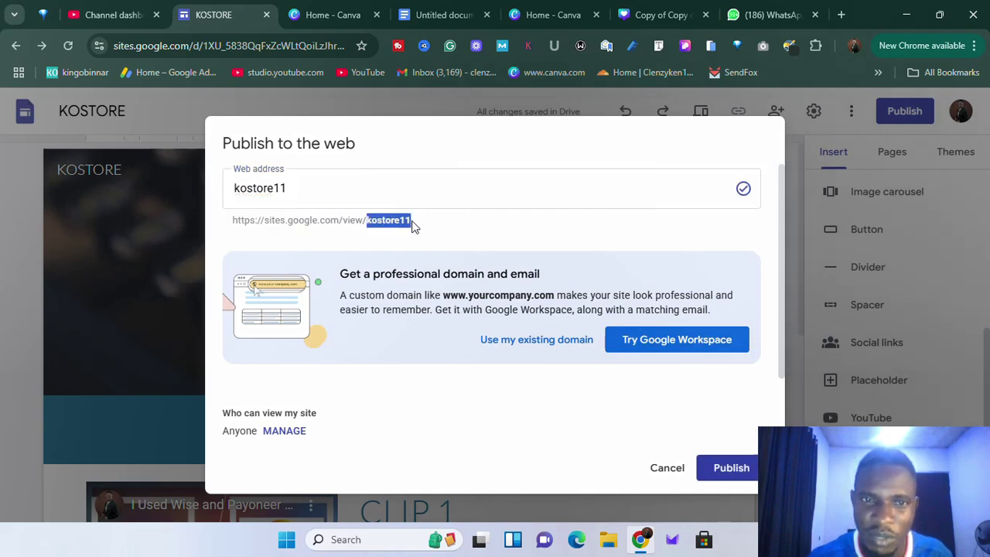
left_click_drag(412, 221, 232, 220)
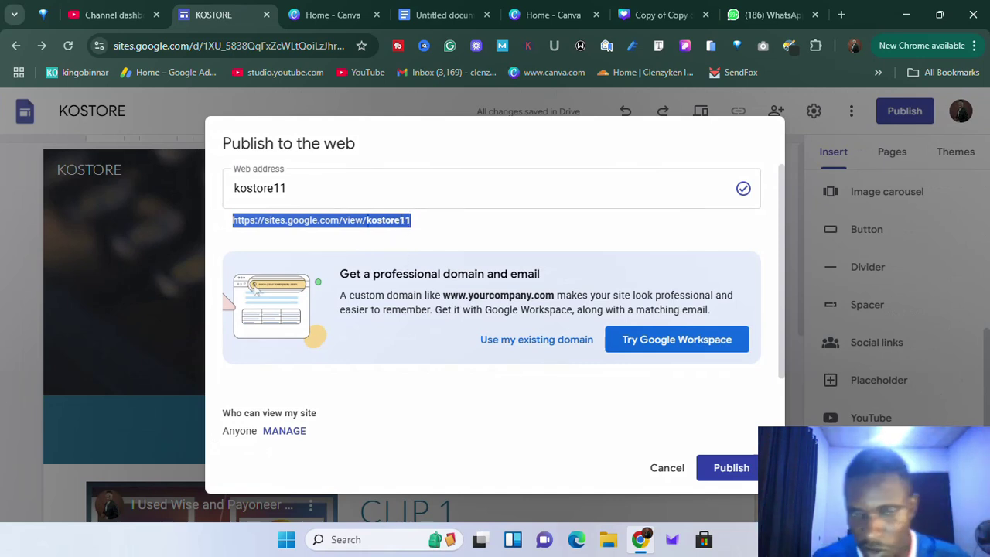
right_click(348, 220)
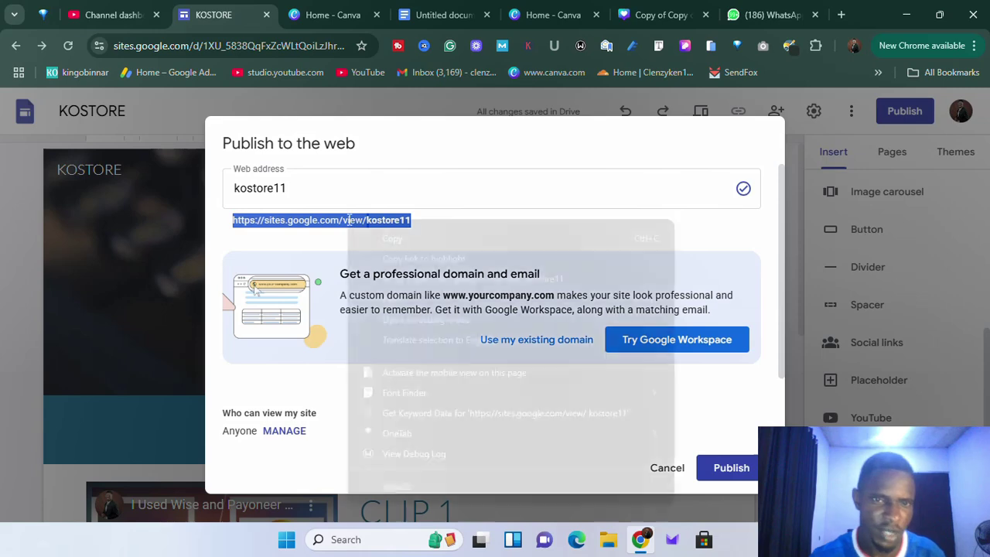
left_click(395, 244)
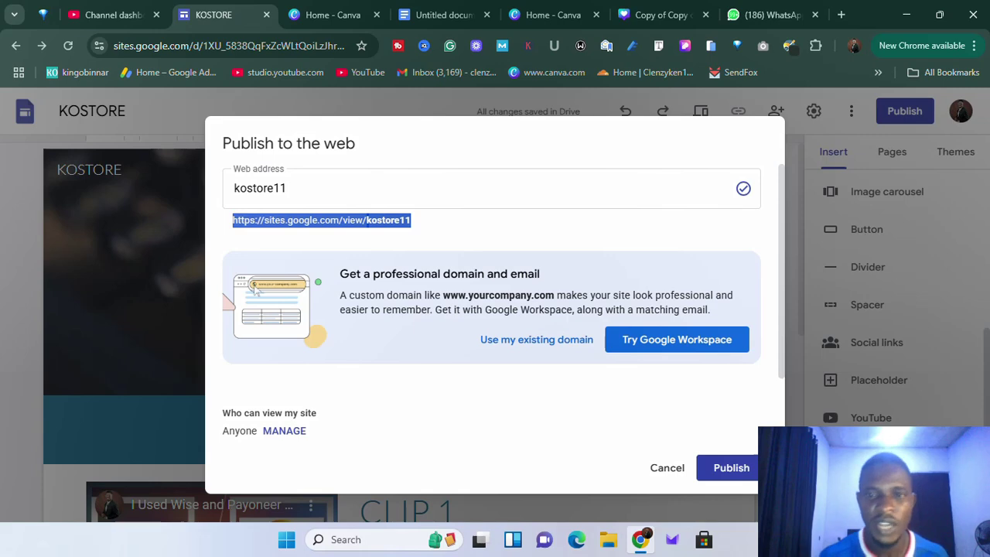
left_click(672, 470)
Check the page down to the footer and return to the Sites home page.
scroll(435, 379, "down", 10)
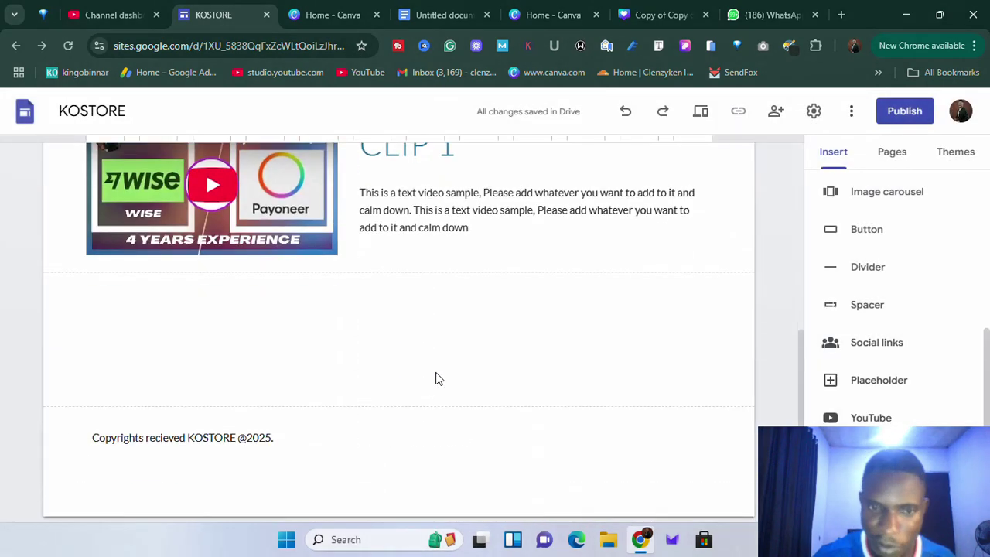
scroll(436, 378, "up", 10)
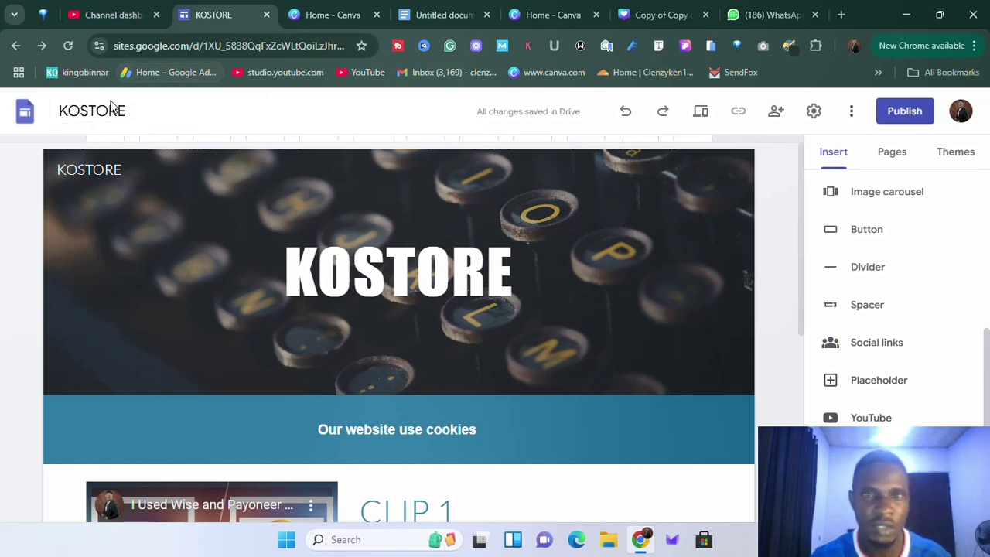
left_click(25, 111)
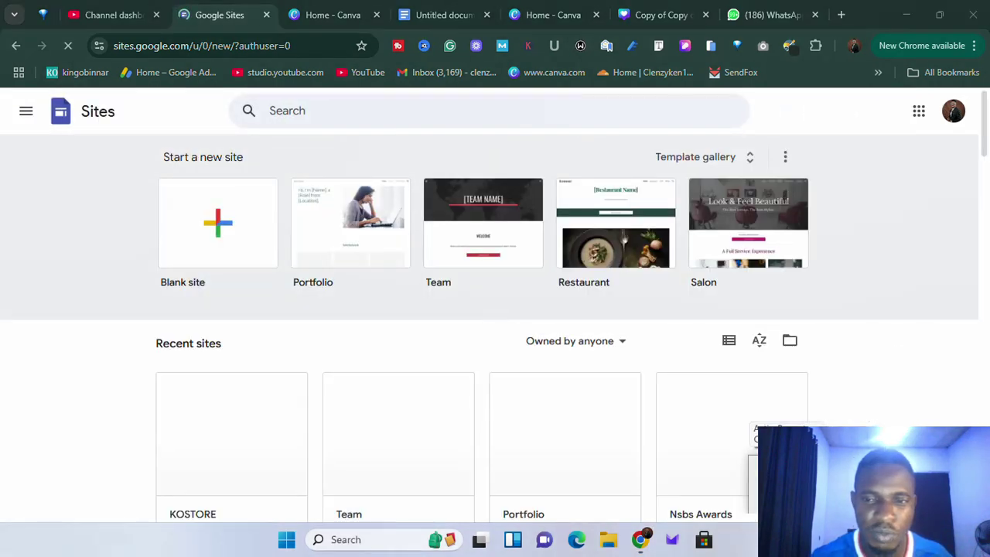
left_click_drag(811, 420, 746, 495)
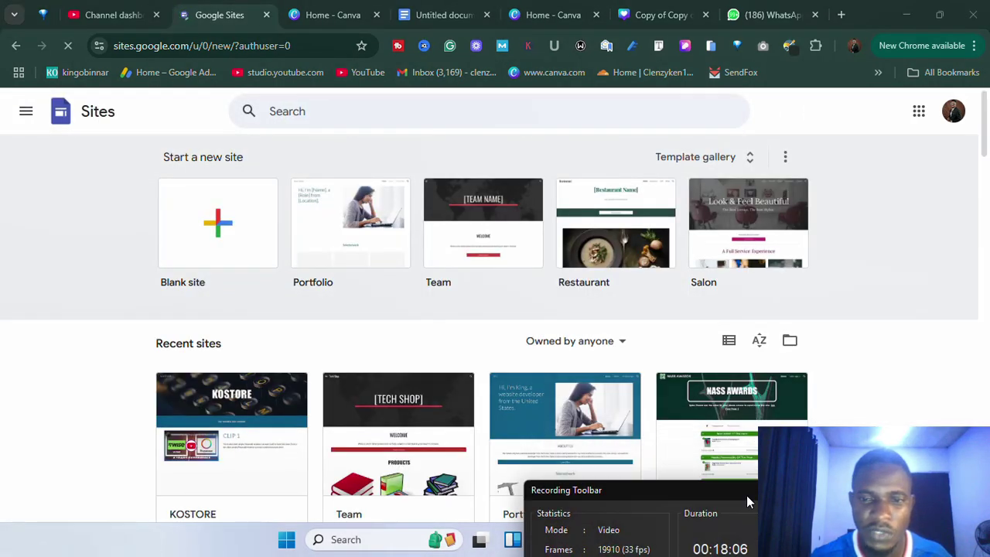